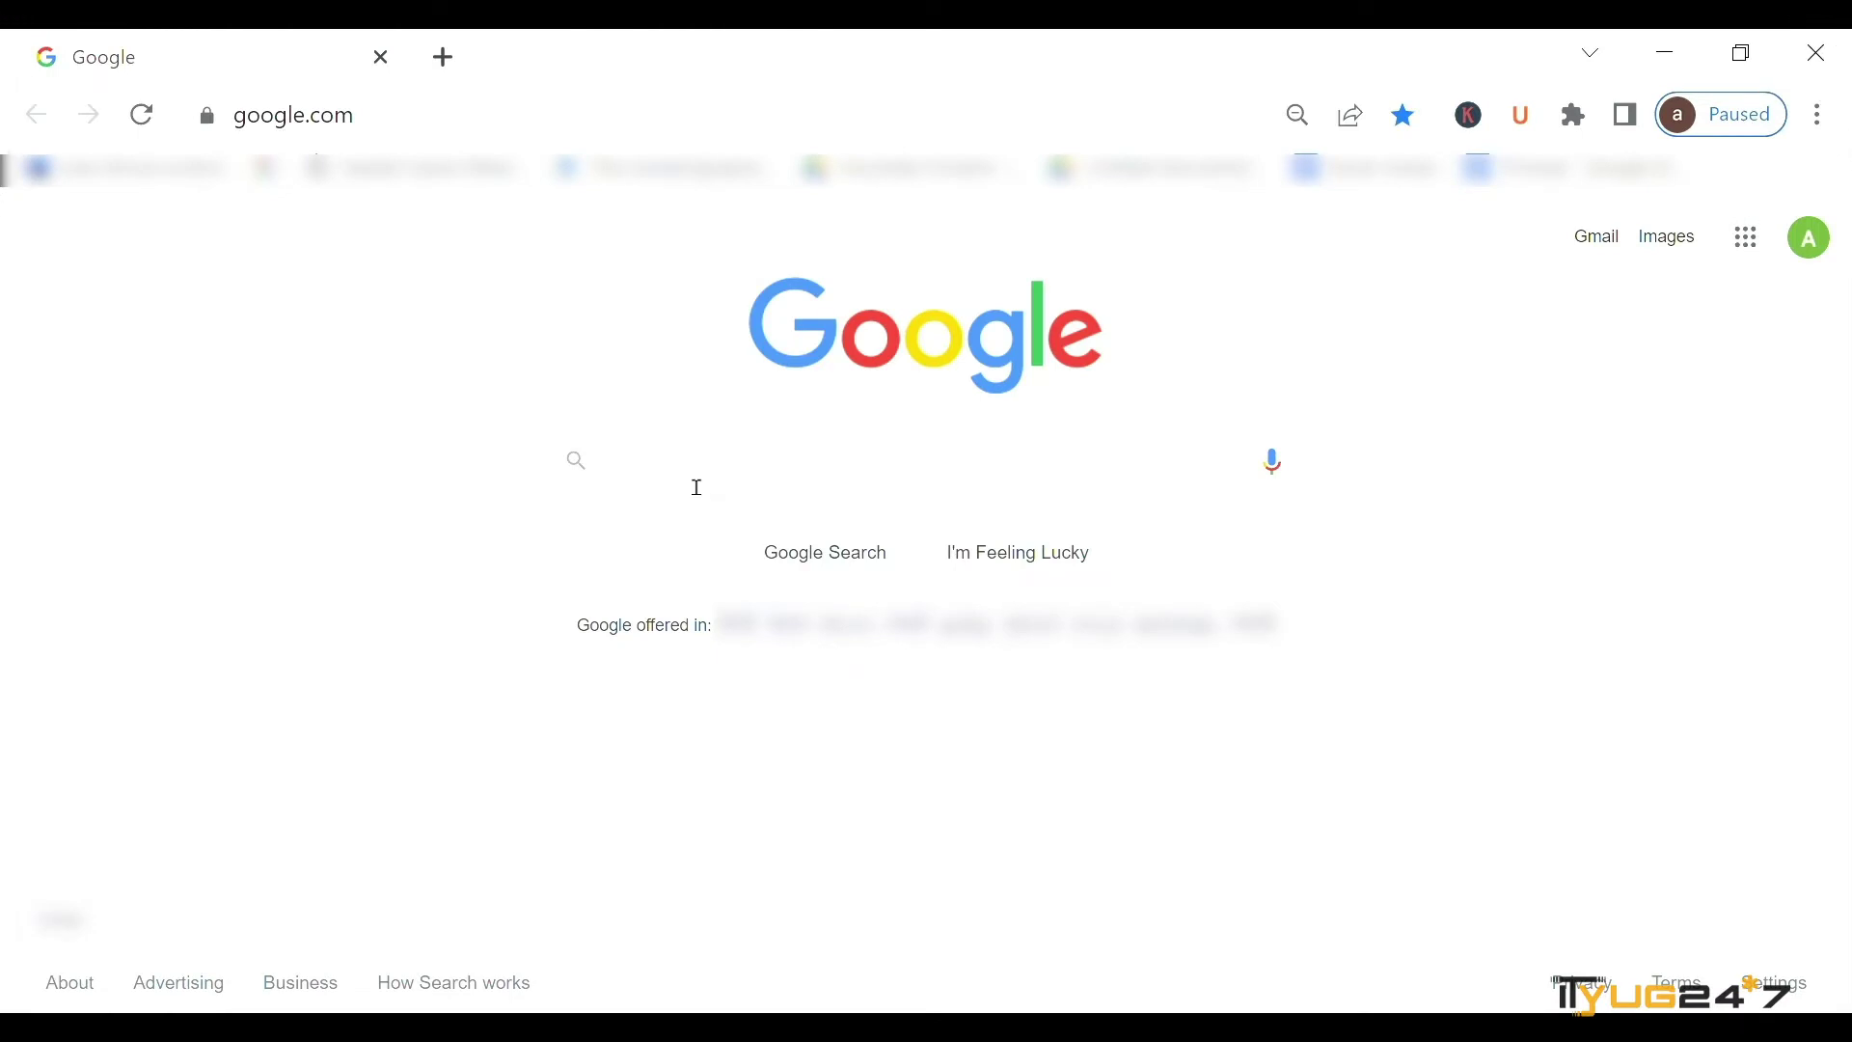
- Search Google for 'discord account hacked' and scroll to the Discord Support post 'someone hacked my account'
click(678, 483)
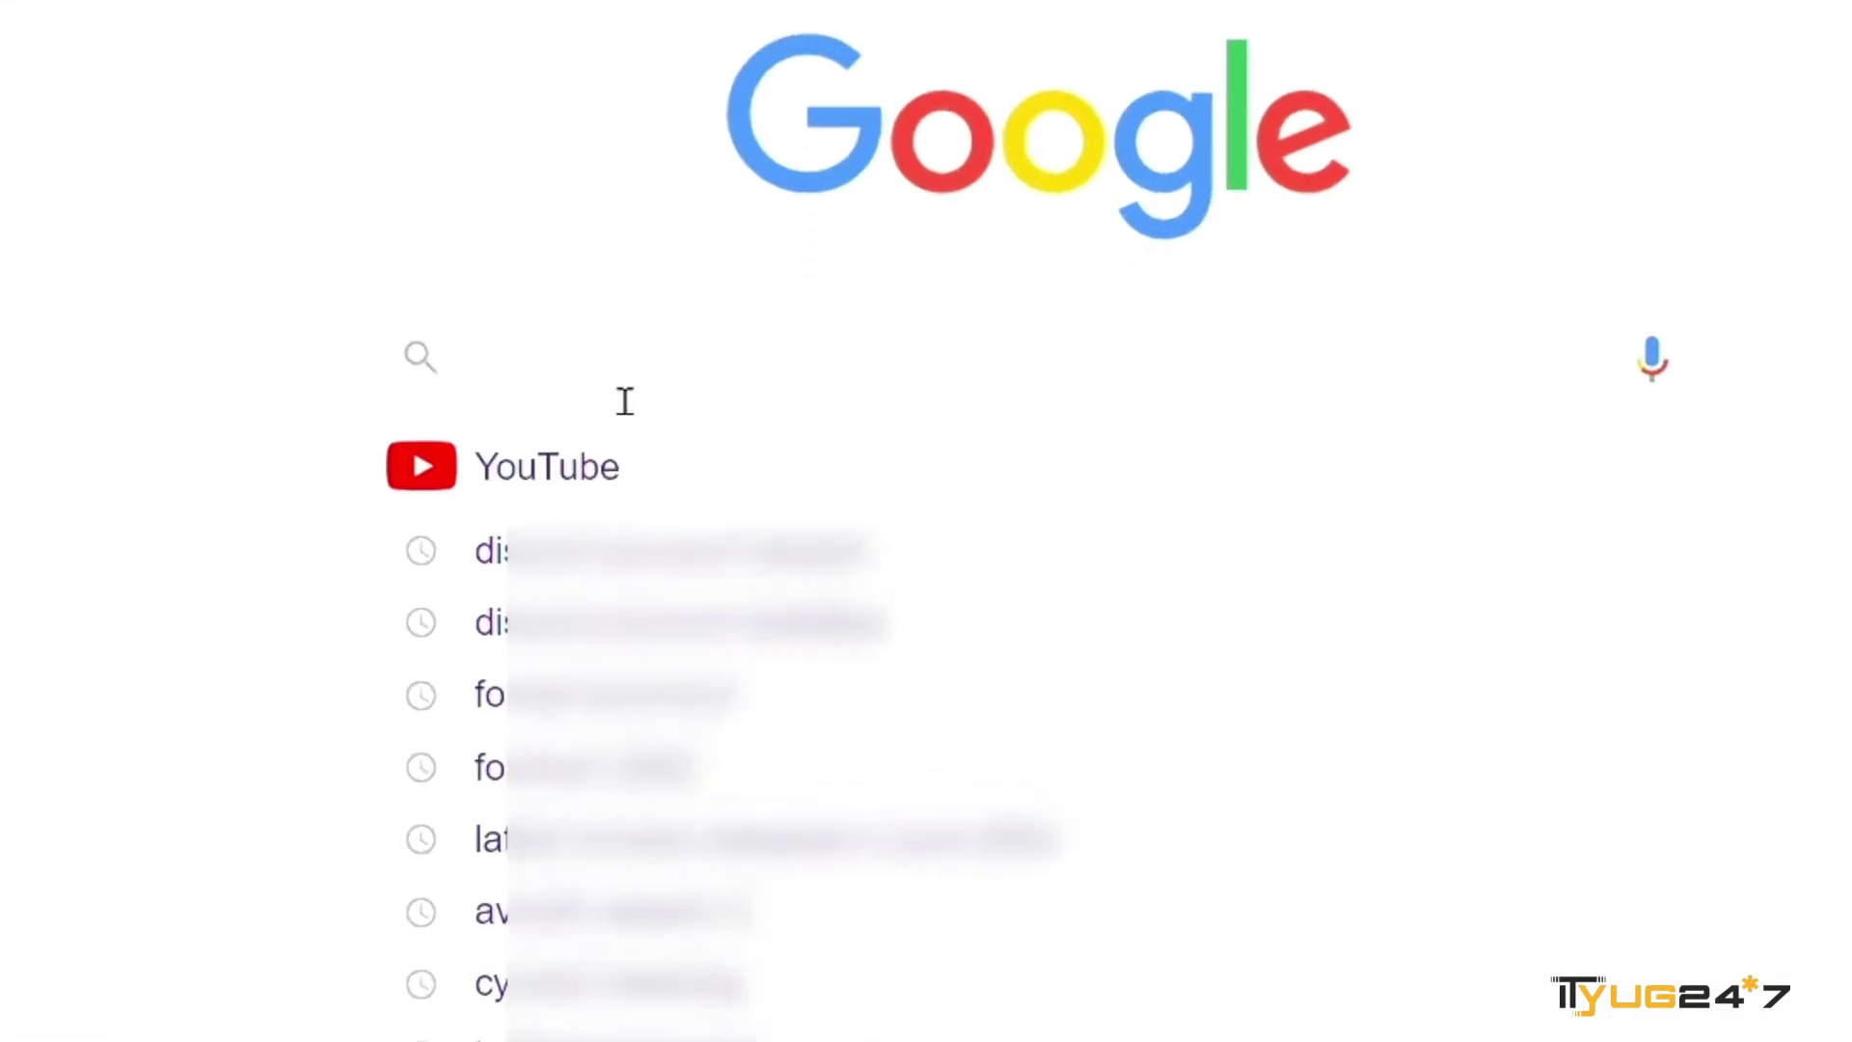
text(d)
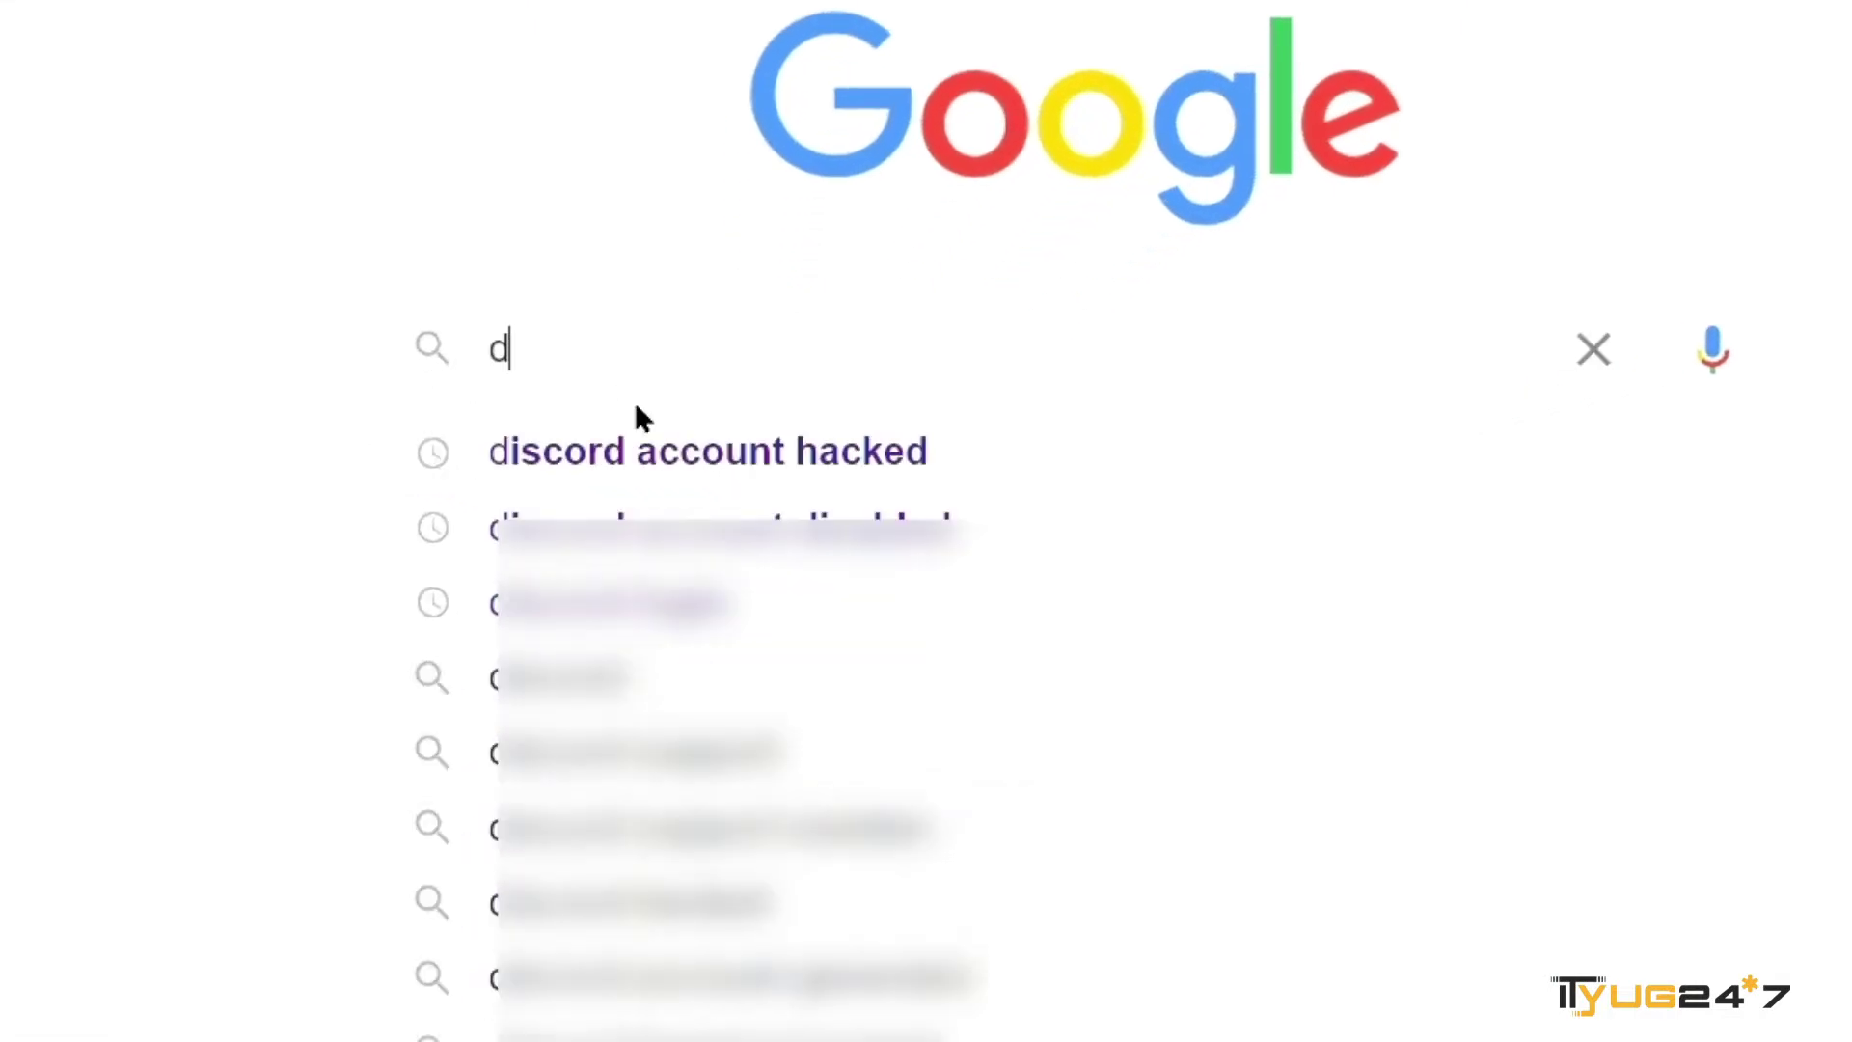
click(718, 468)
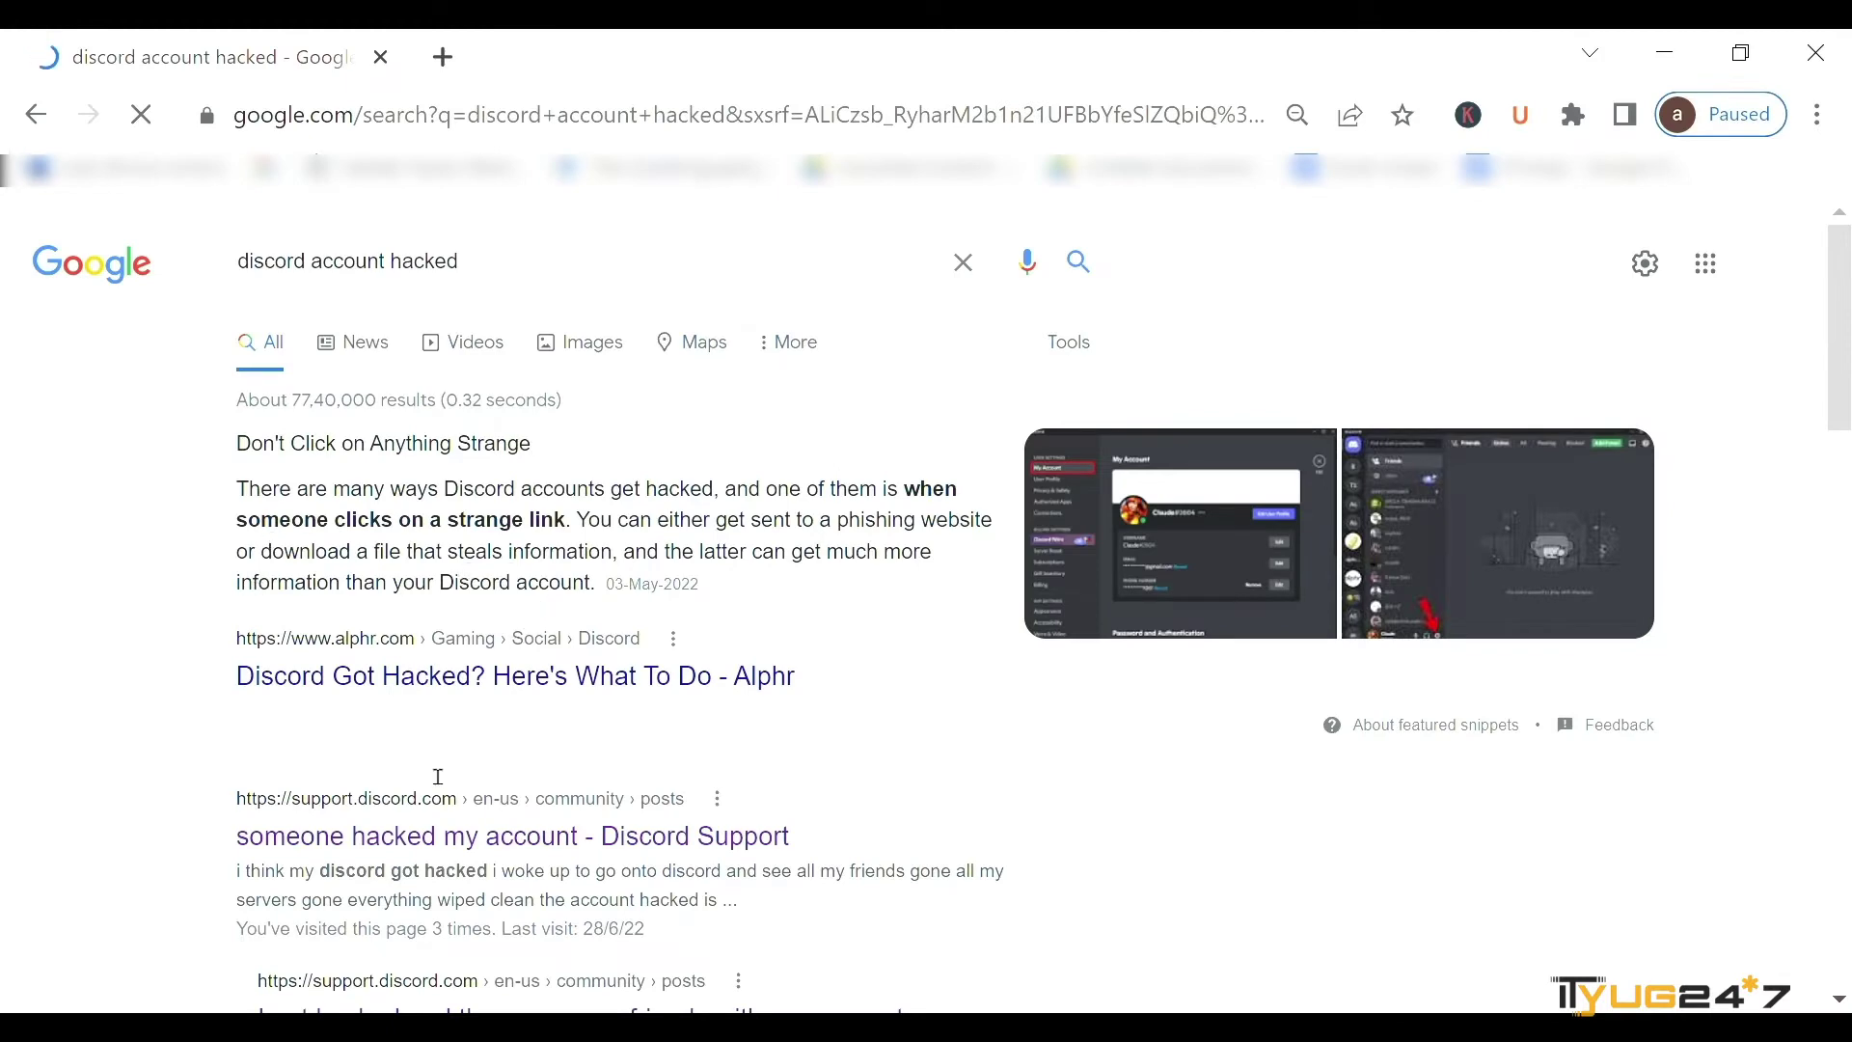
scroll(431, 783, down, 2)
scroll(427, 784, down, 2)
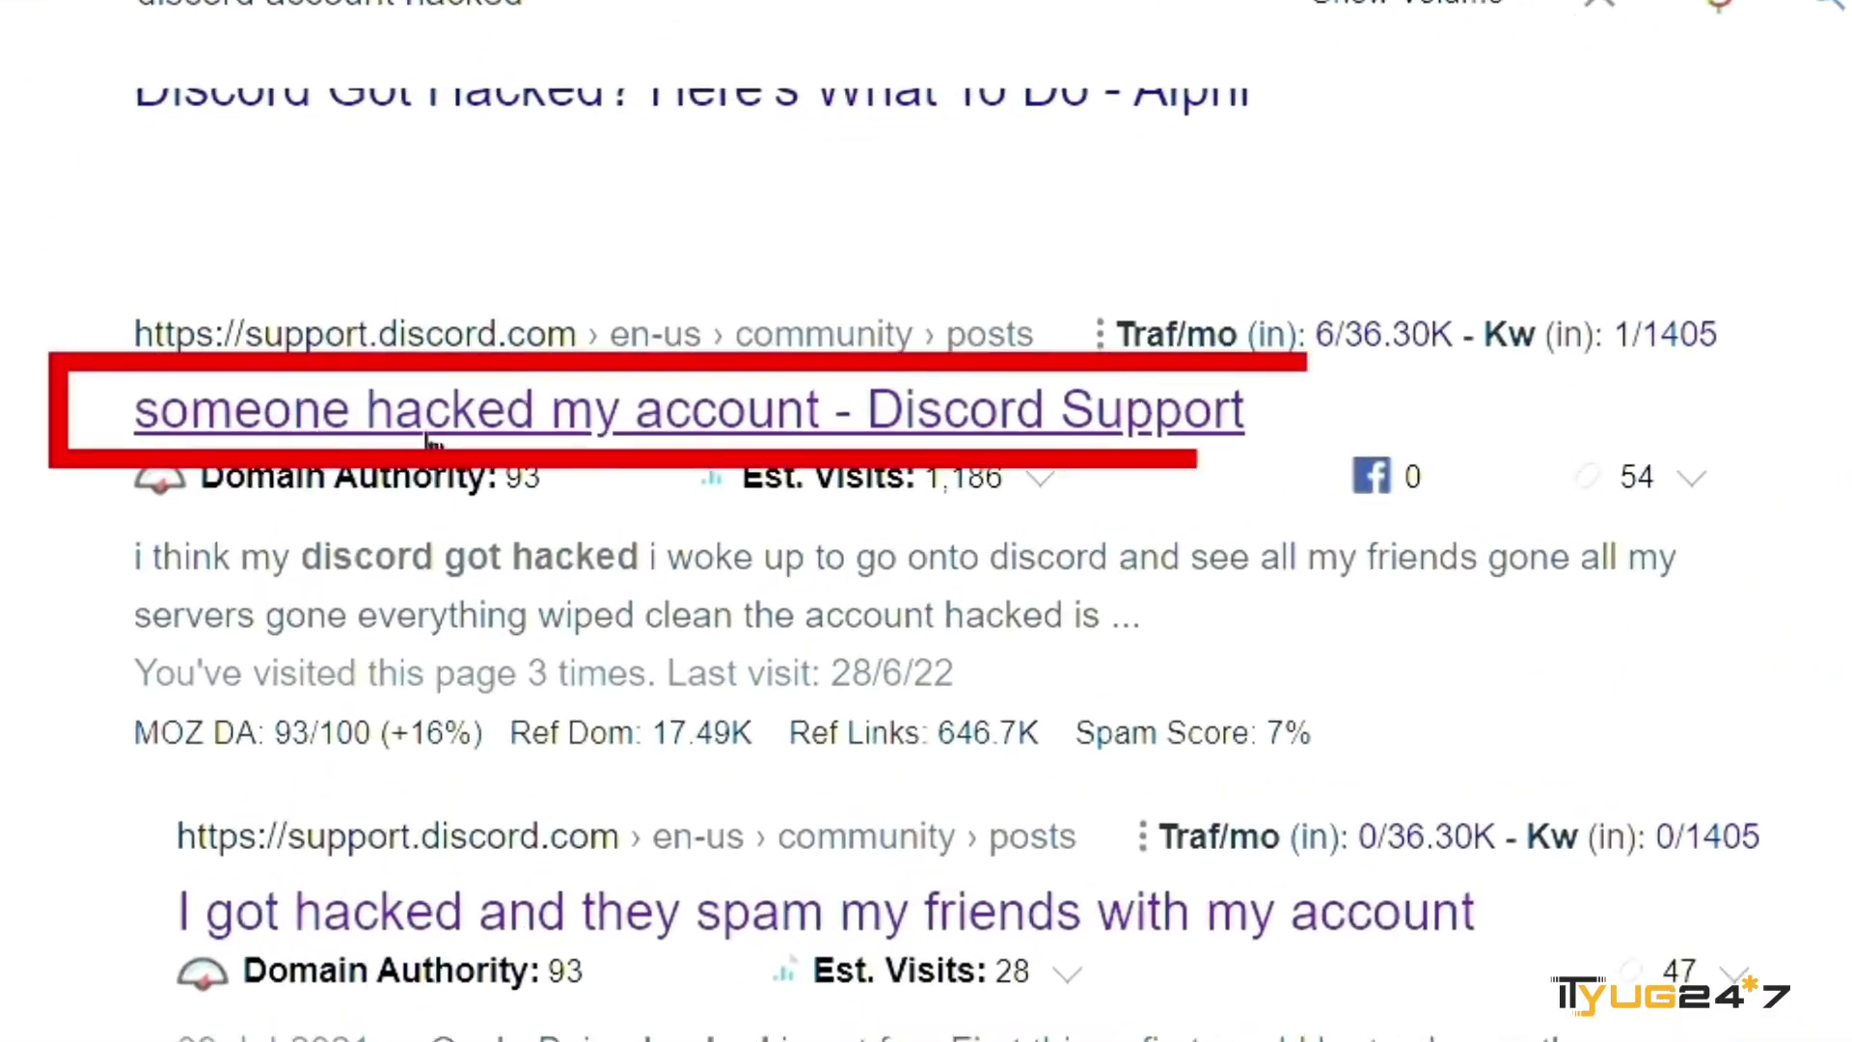
- Open the 'someone hacked my account' post, skim its 151 comments, and return to the top
click(1052, 420)
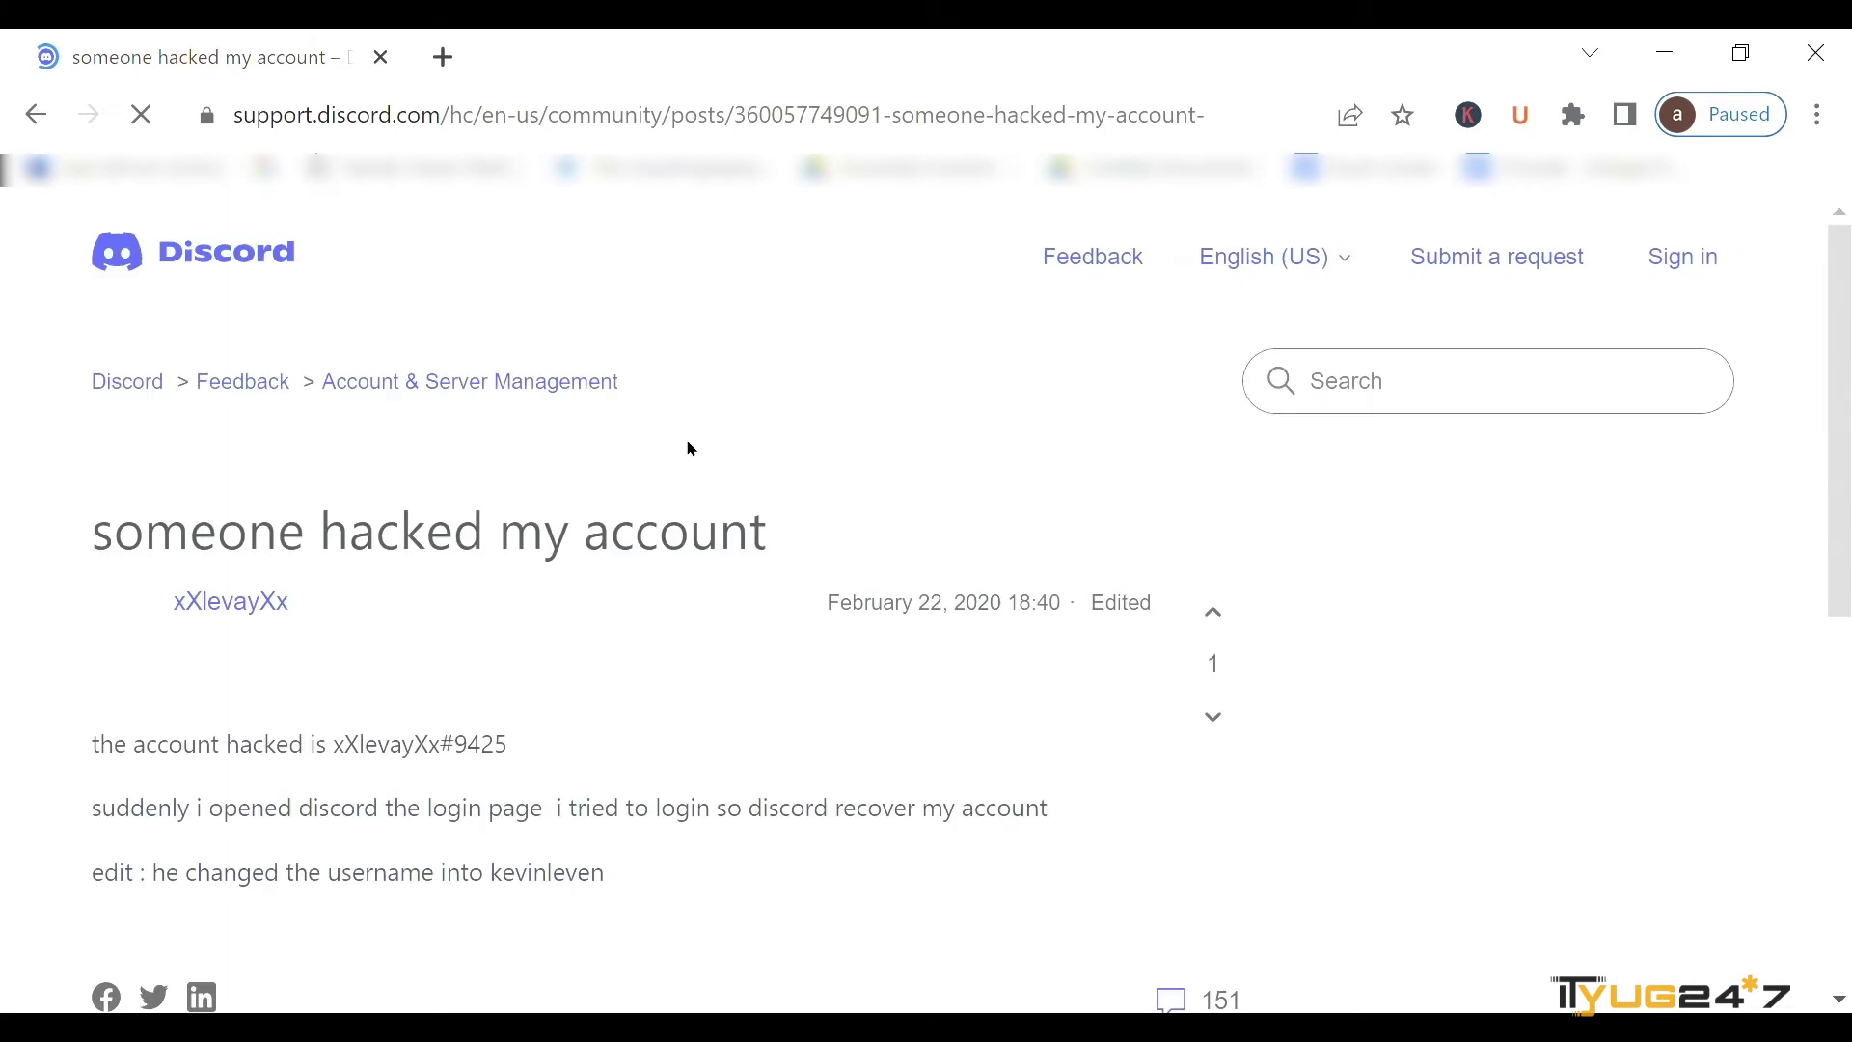
scroll(672, 827, down, 2)
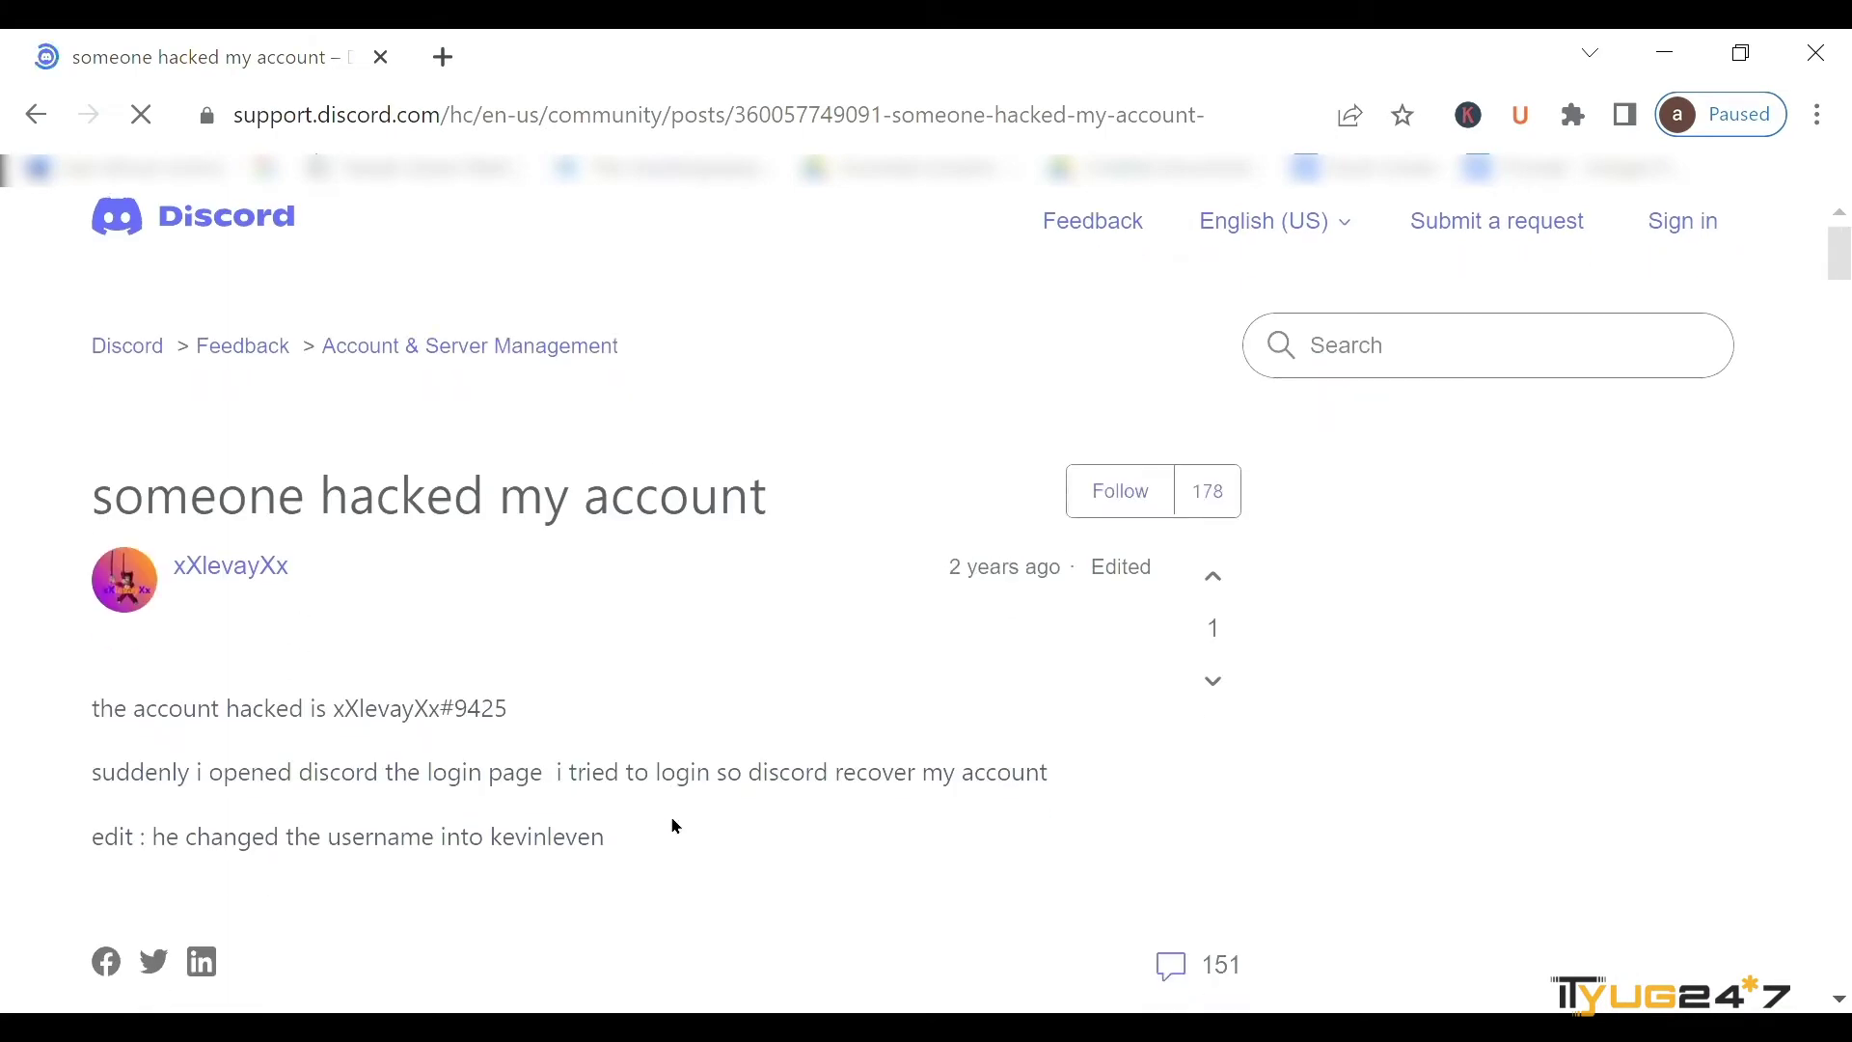
scroll(569, 889, down, 2)
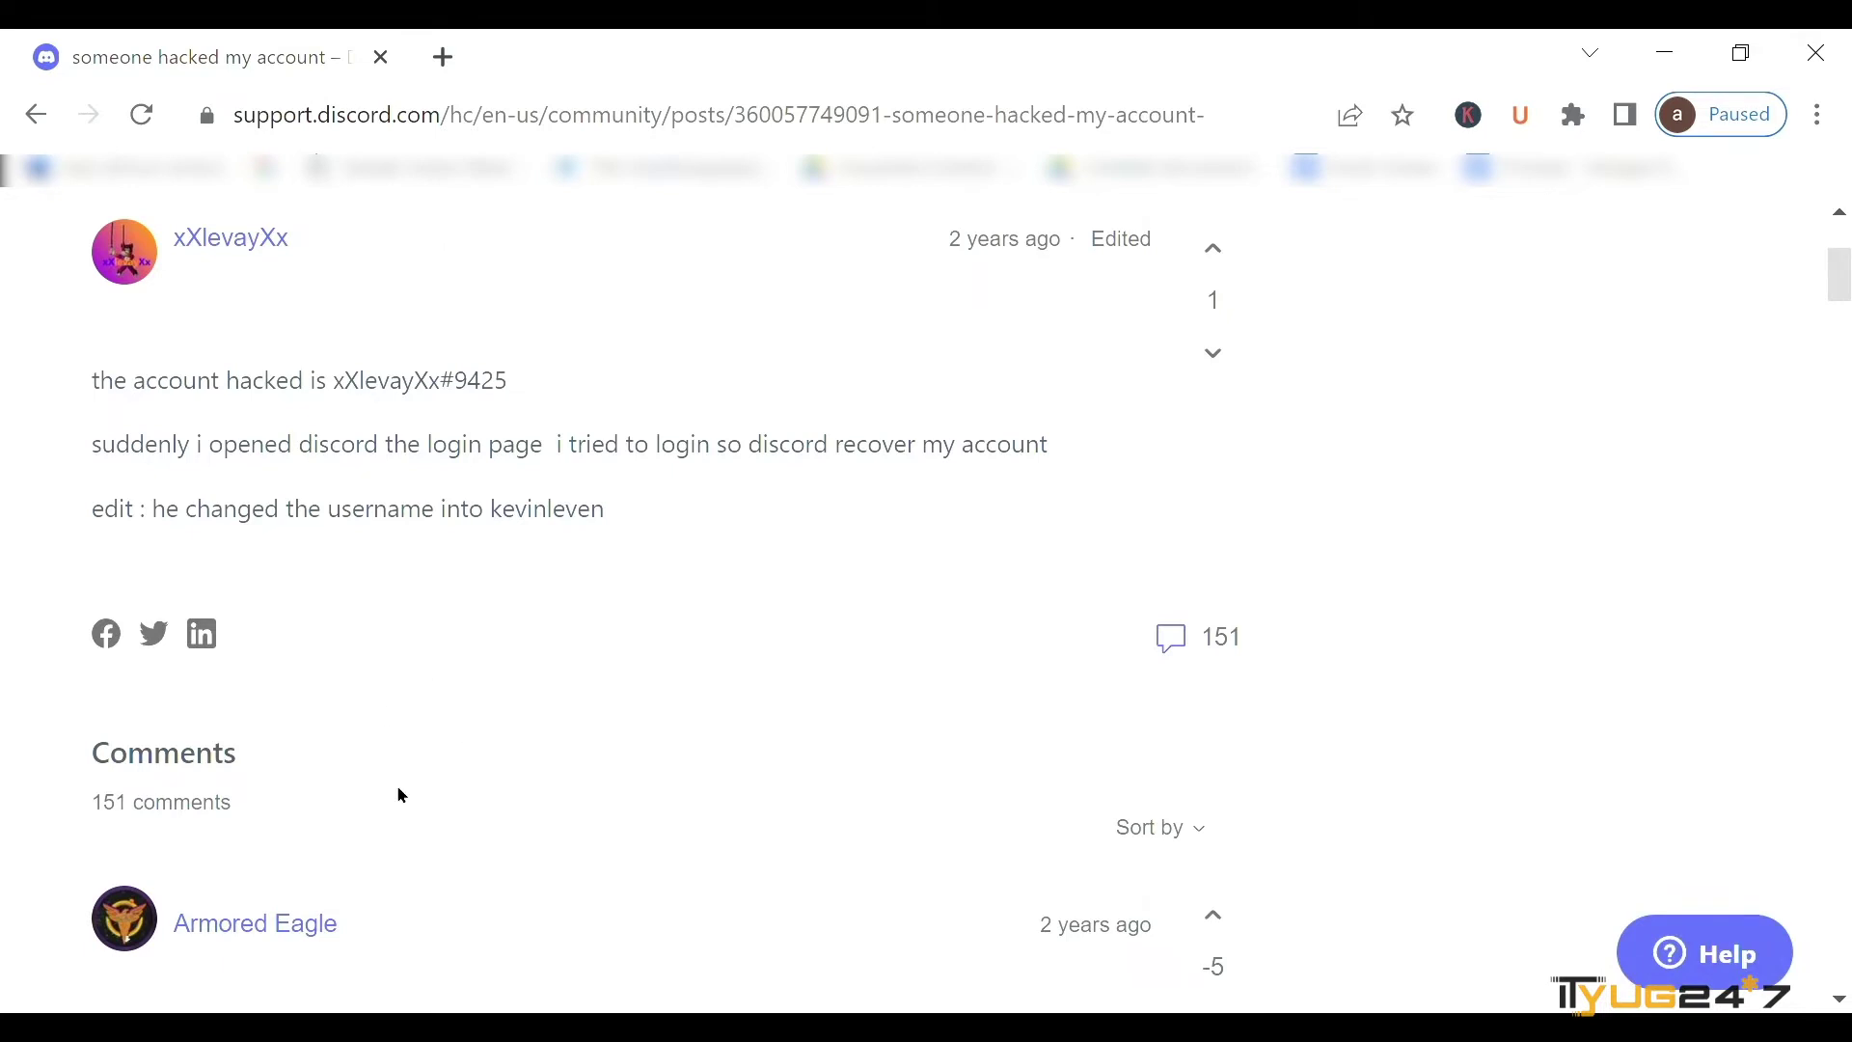
scroll(401, 795, down, 1)
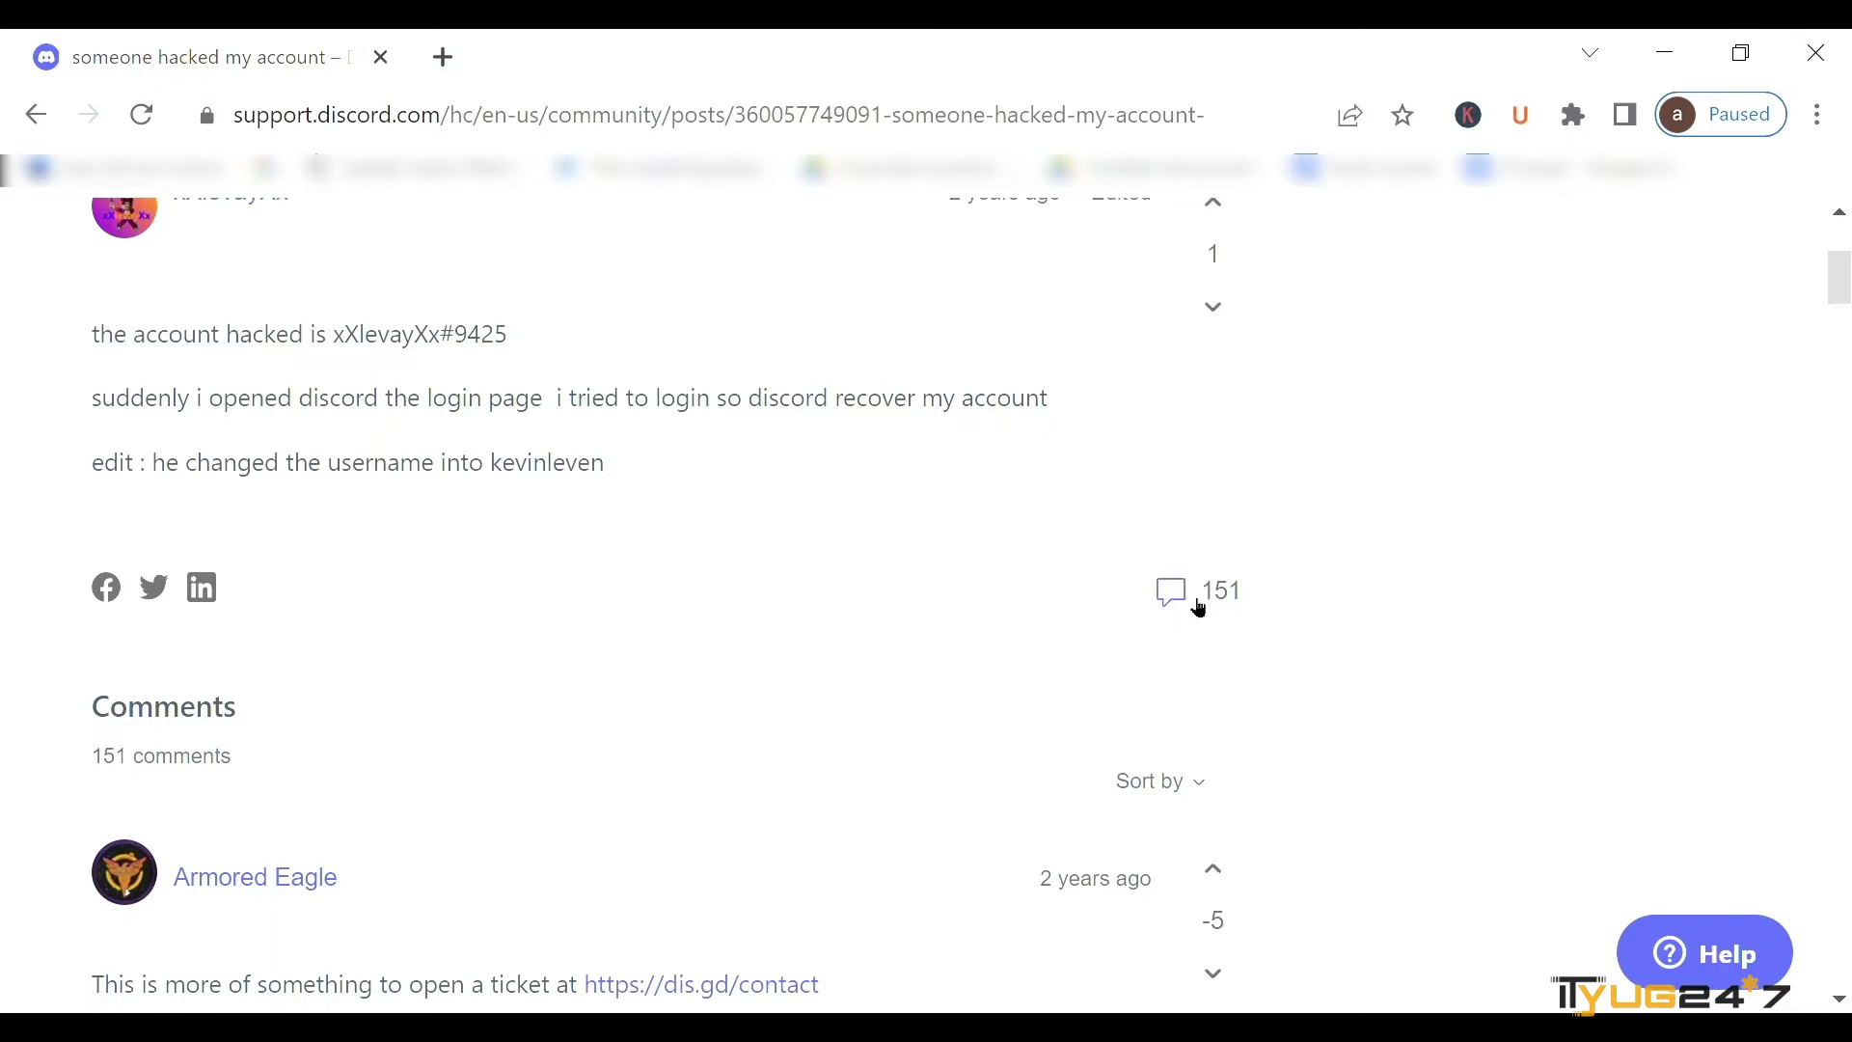
scroll(1189, 617, down, 3)
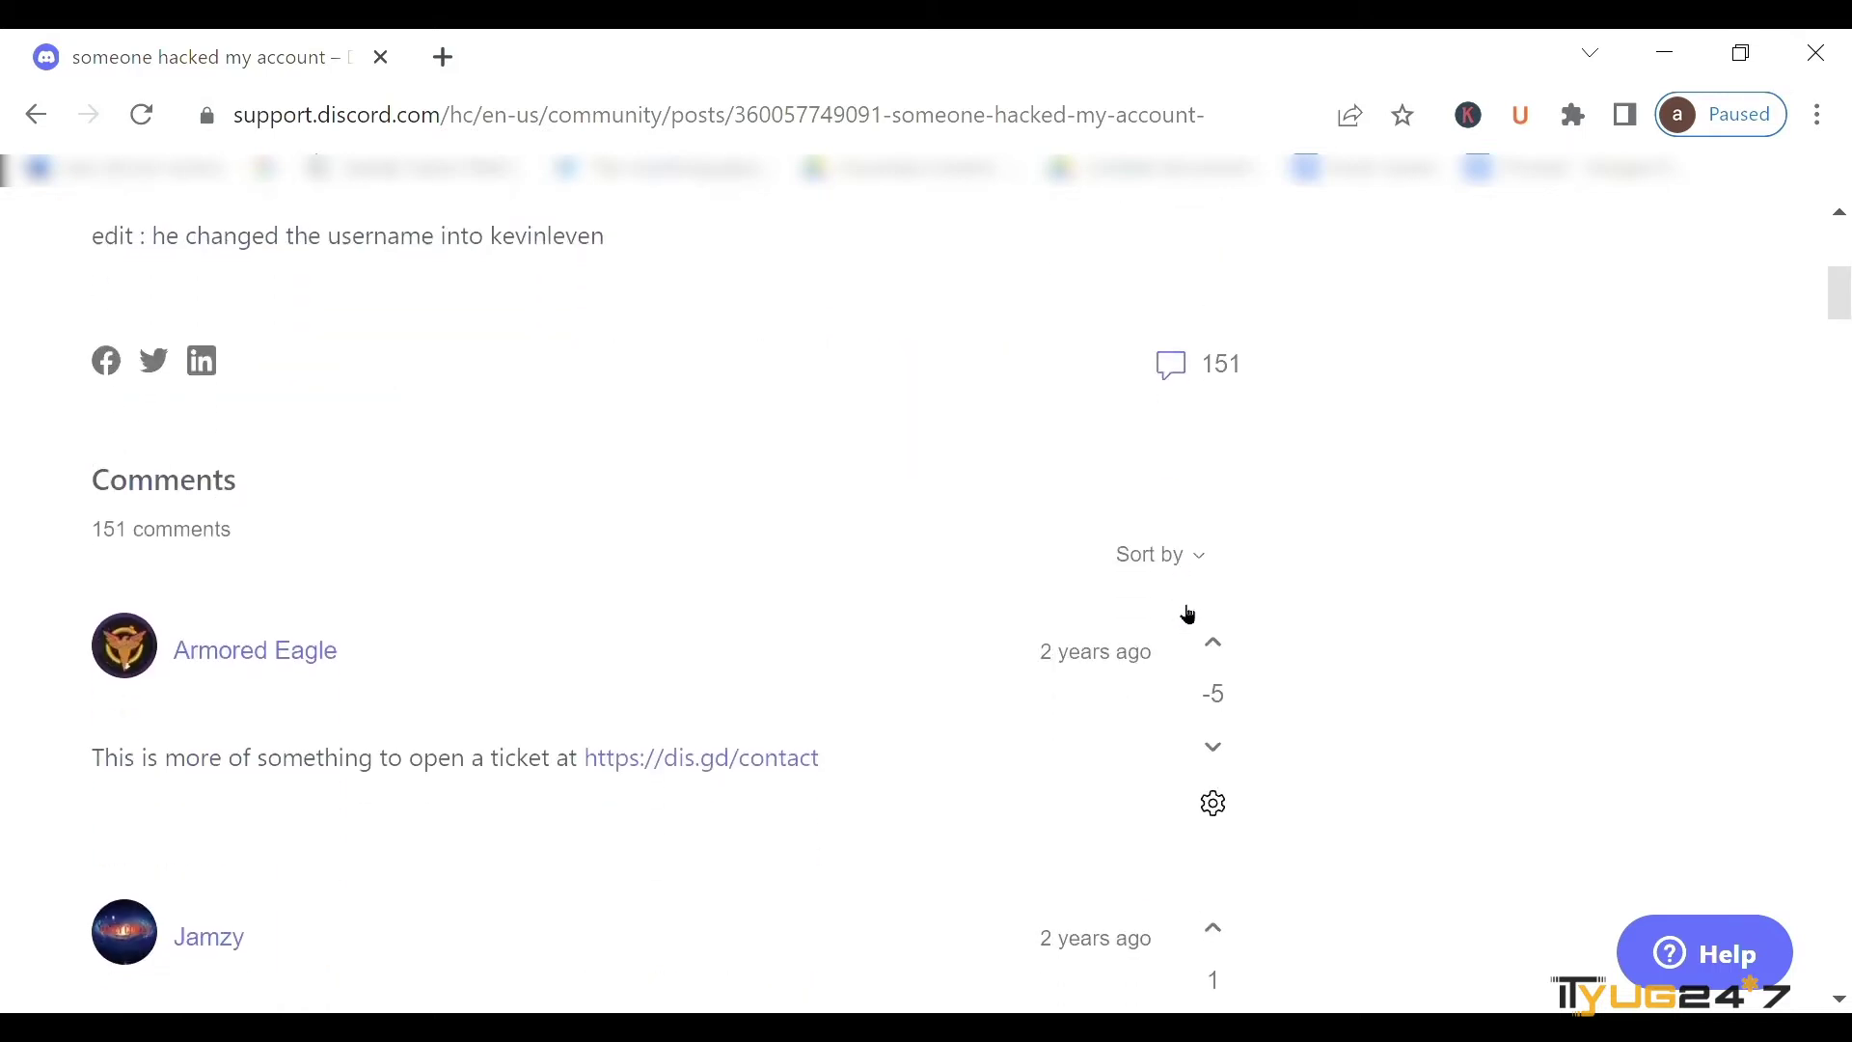
scroll(1188, 615, up, 4)
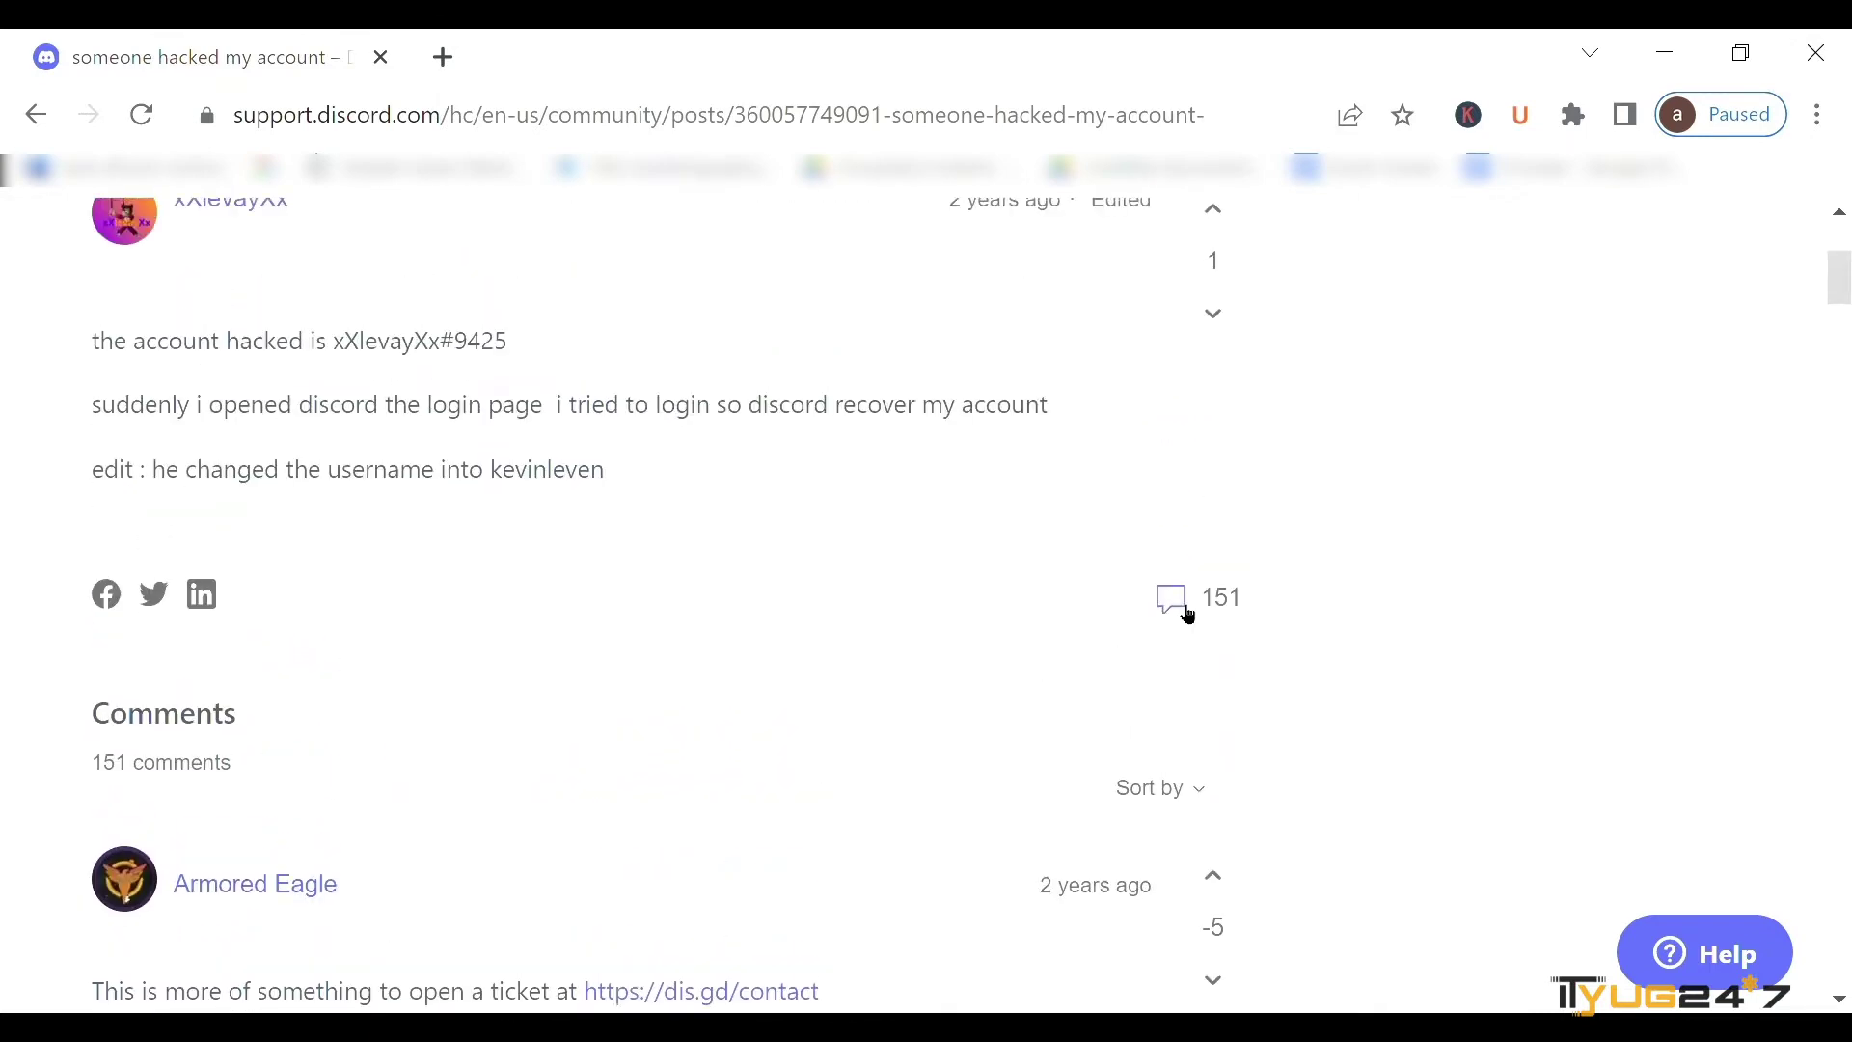
scroll(1188, 616, up, 3)
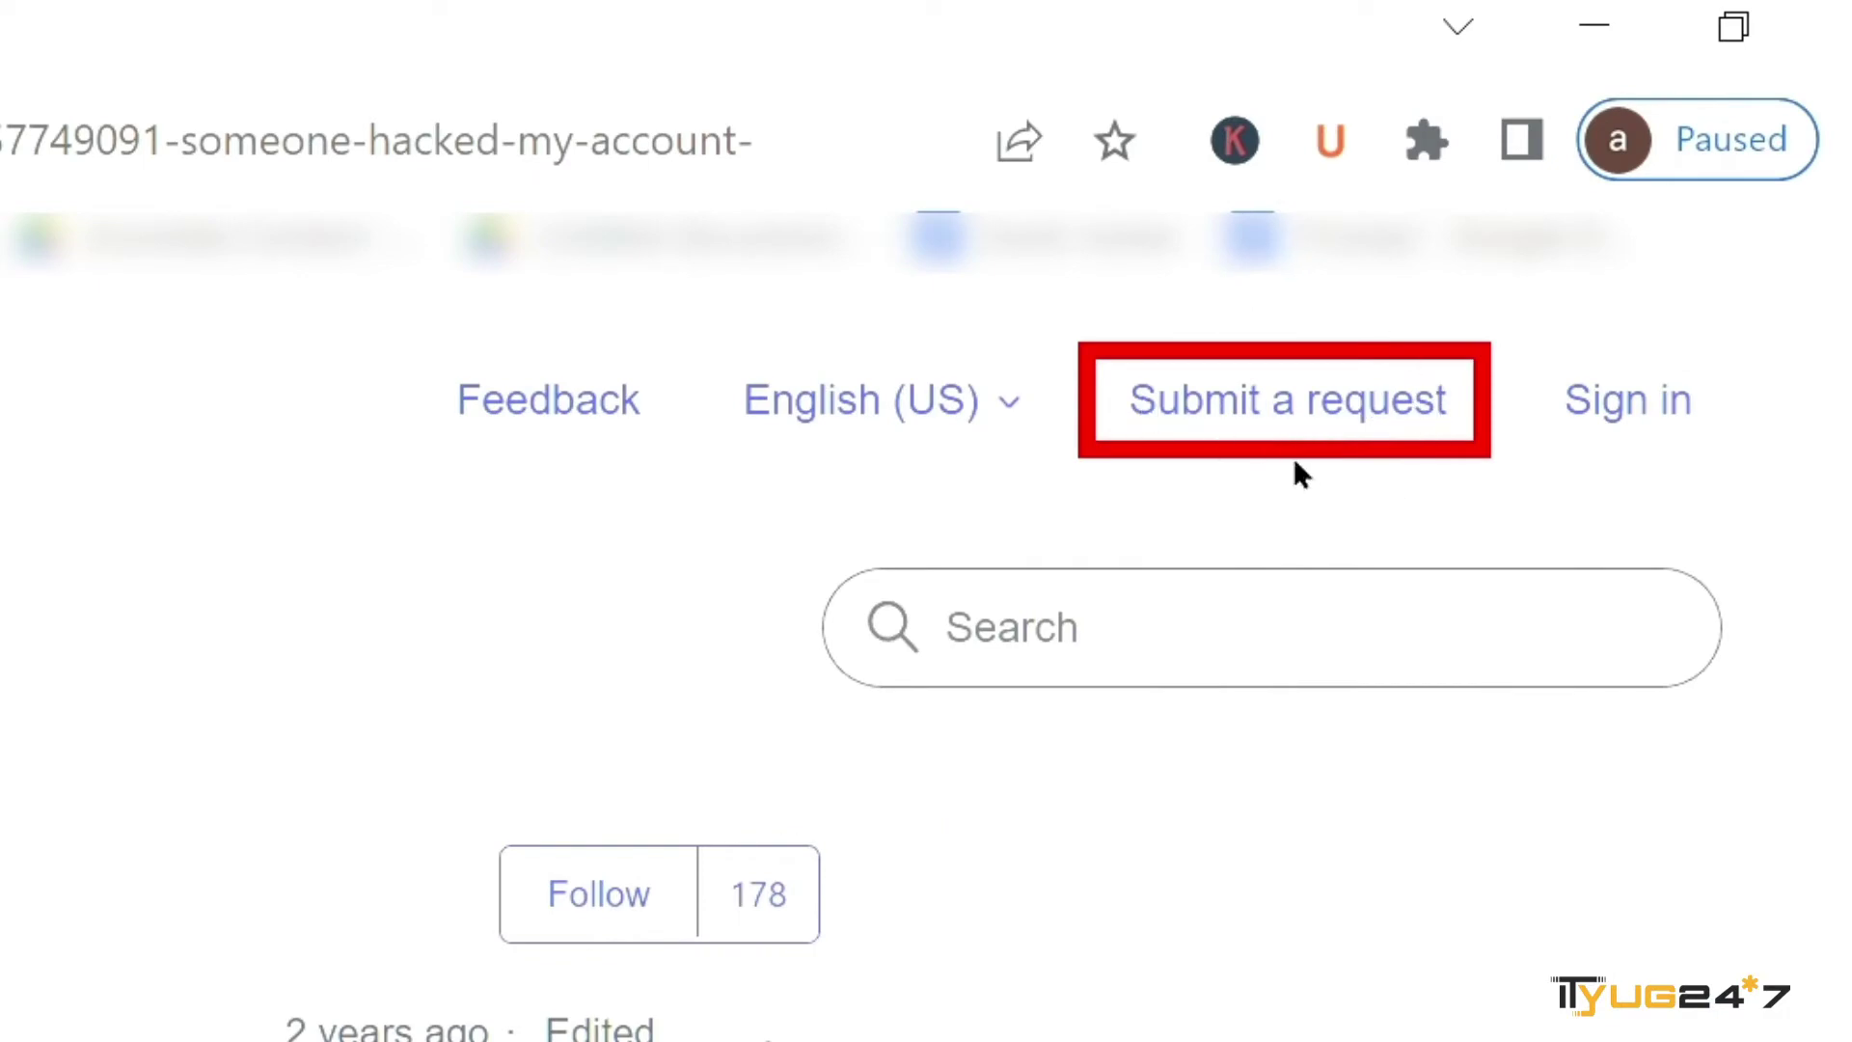
- Open the Submit a request form and choose Hacked Account as the help topic
click(1309, 426)
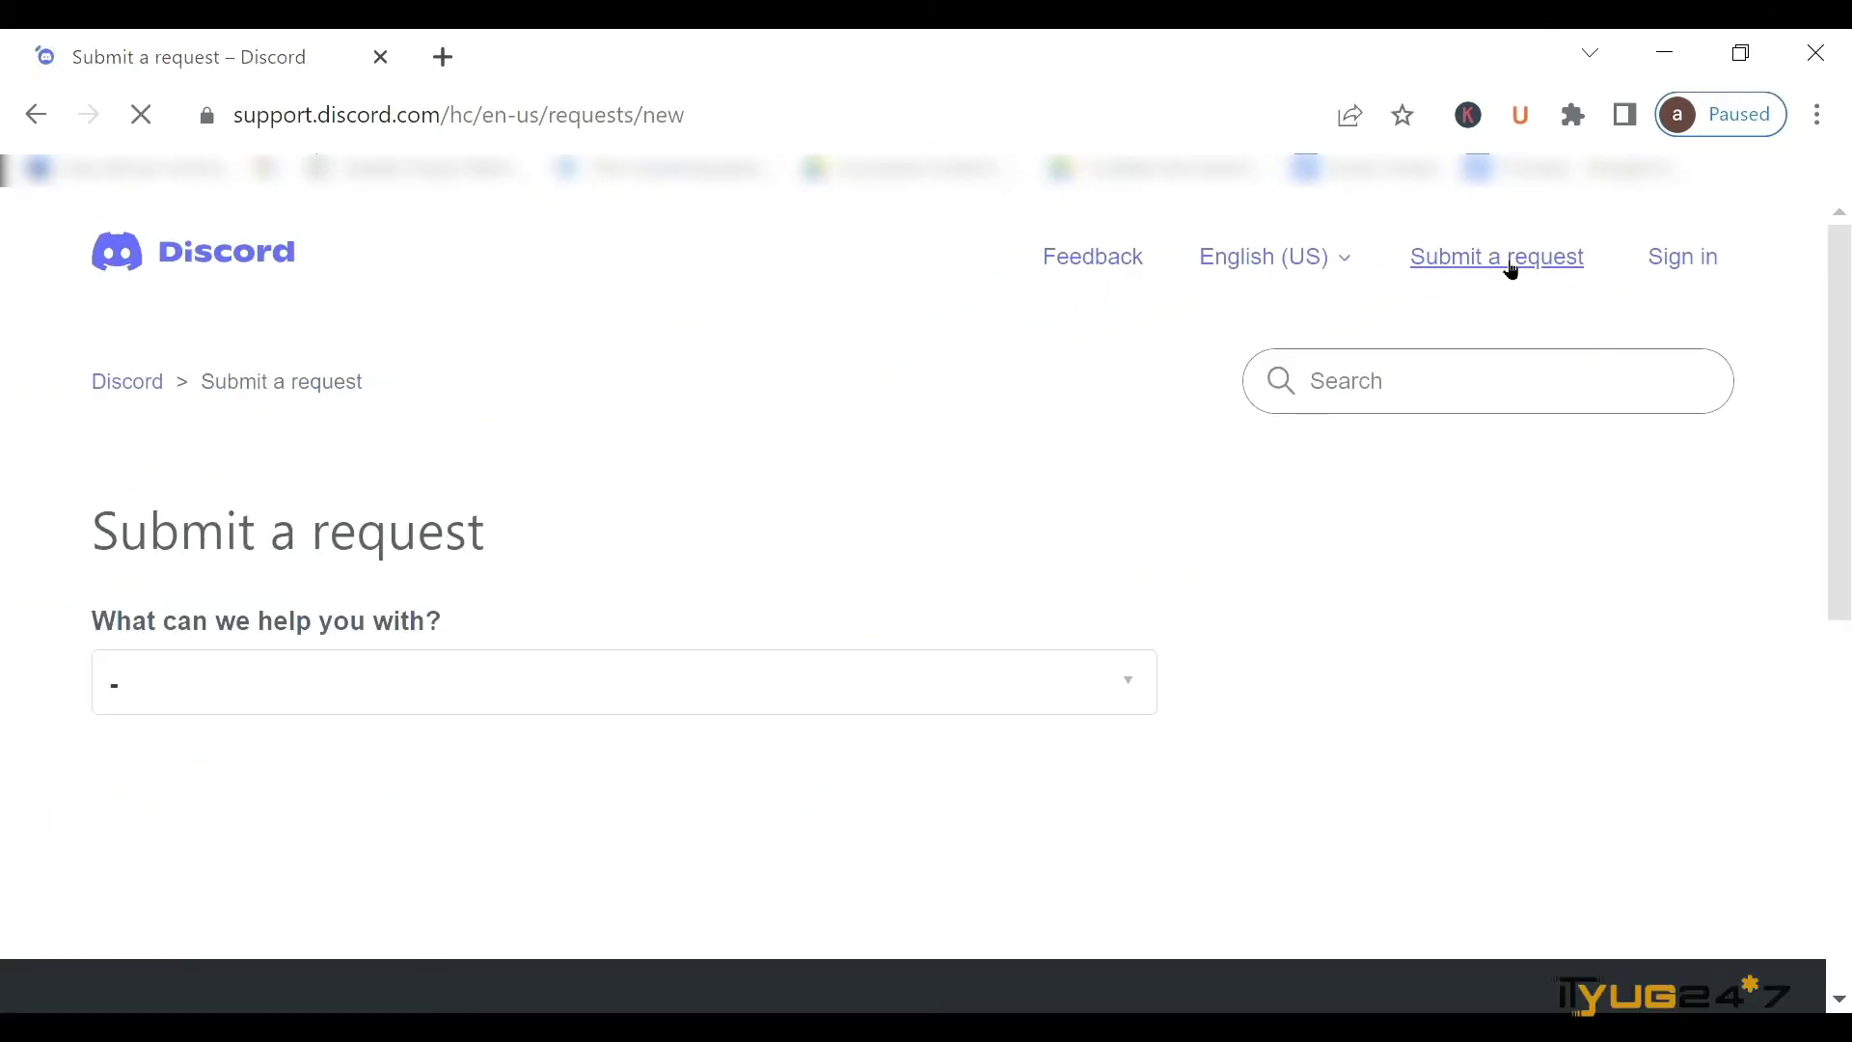
scroll(736, 459, down, 2)
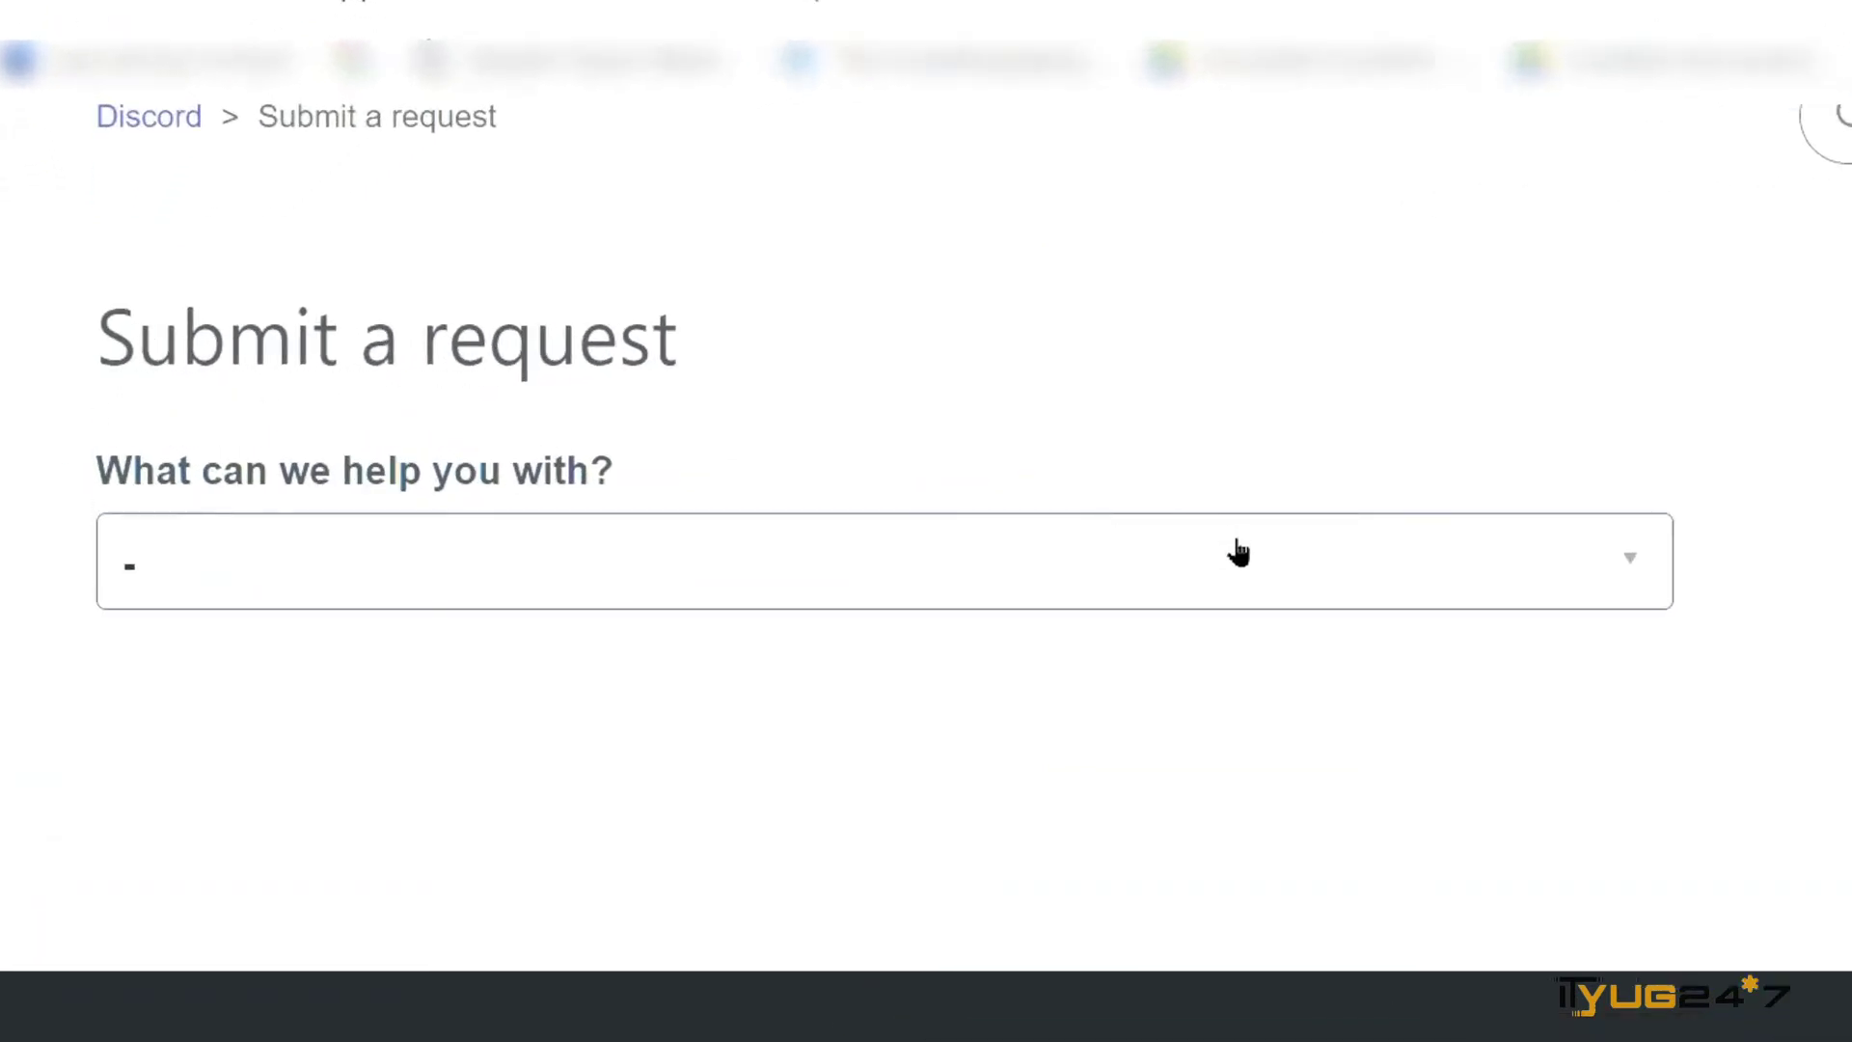
click(1238, 562)
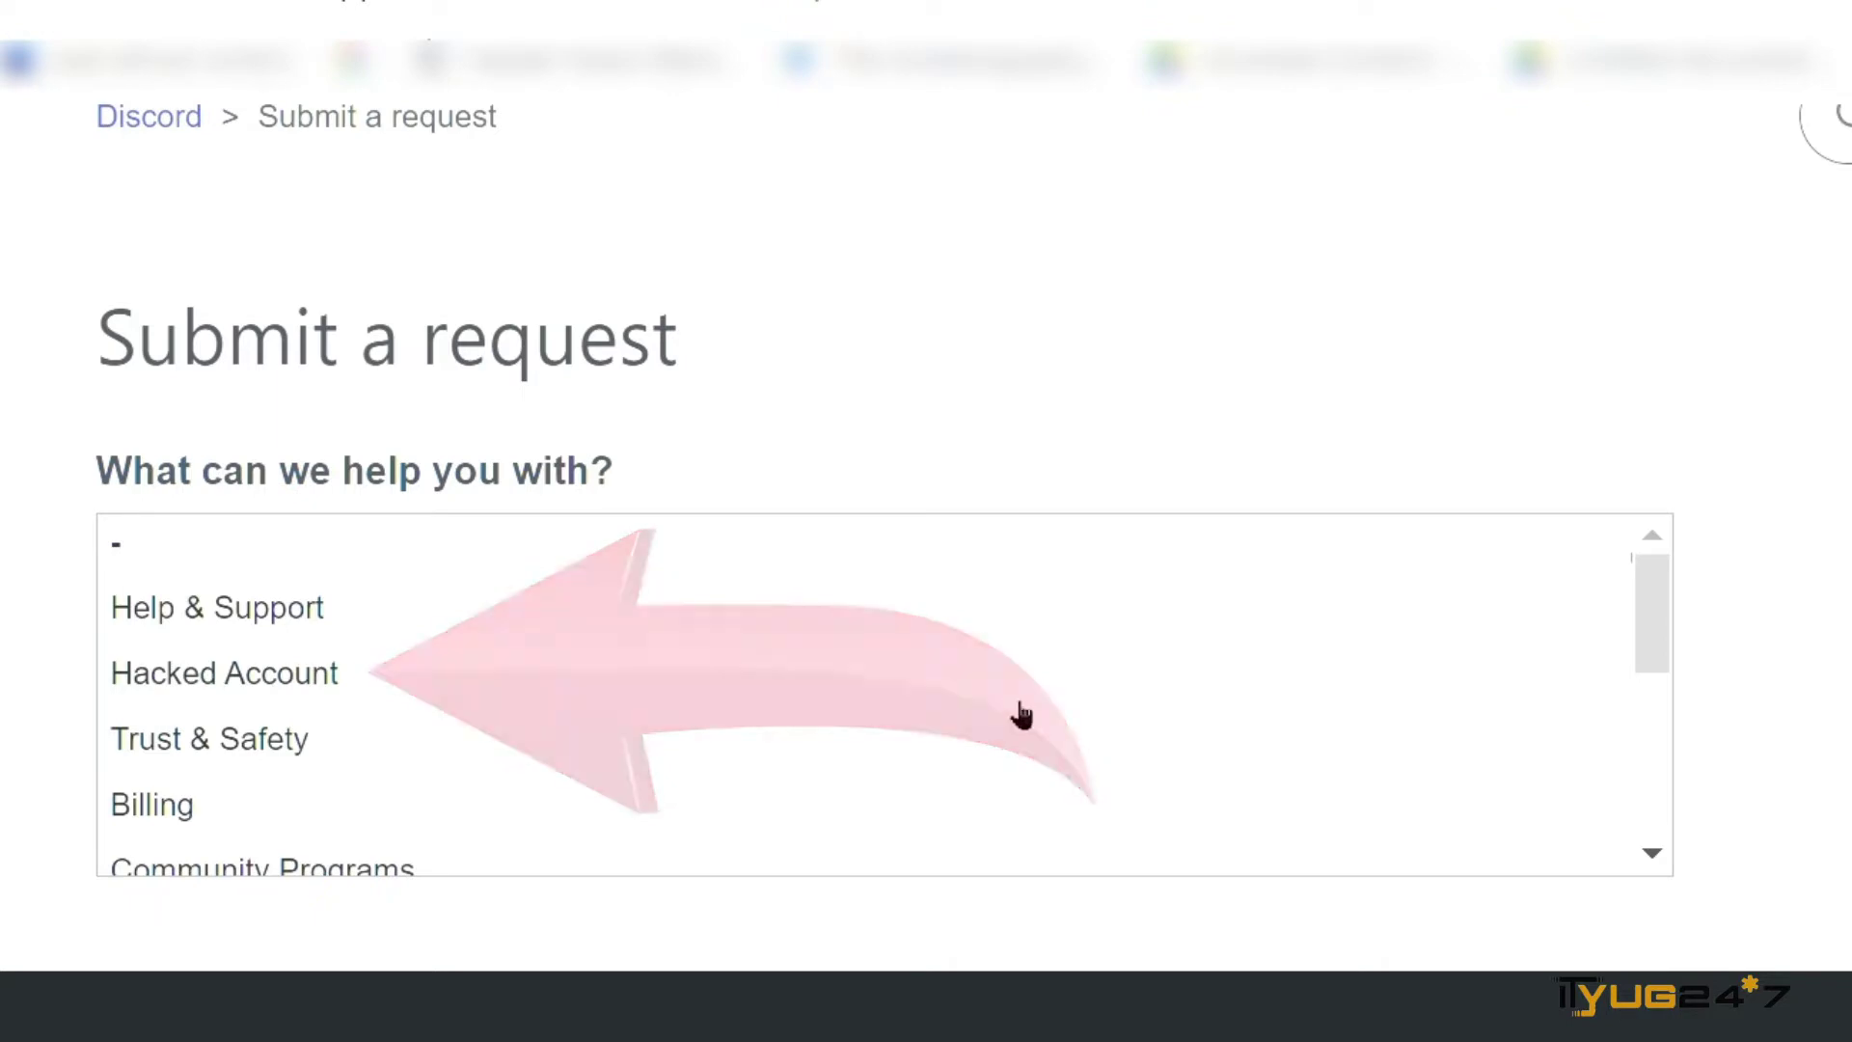
click(1009, 699)
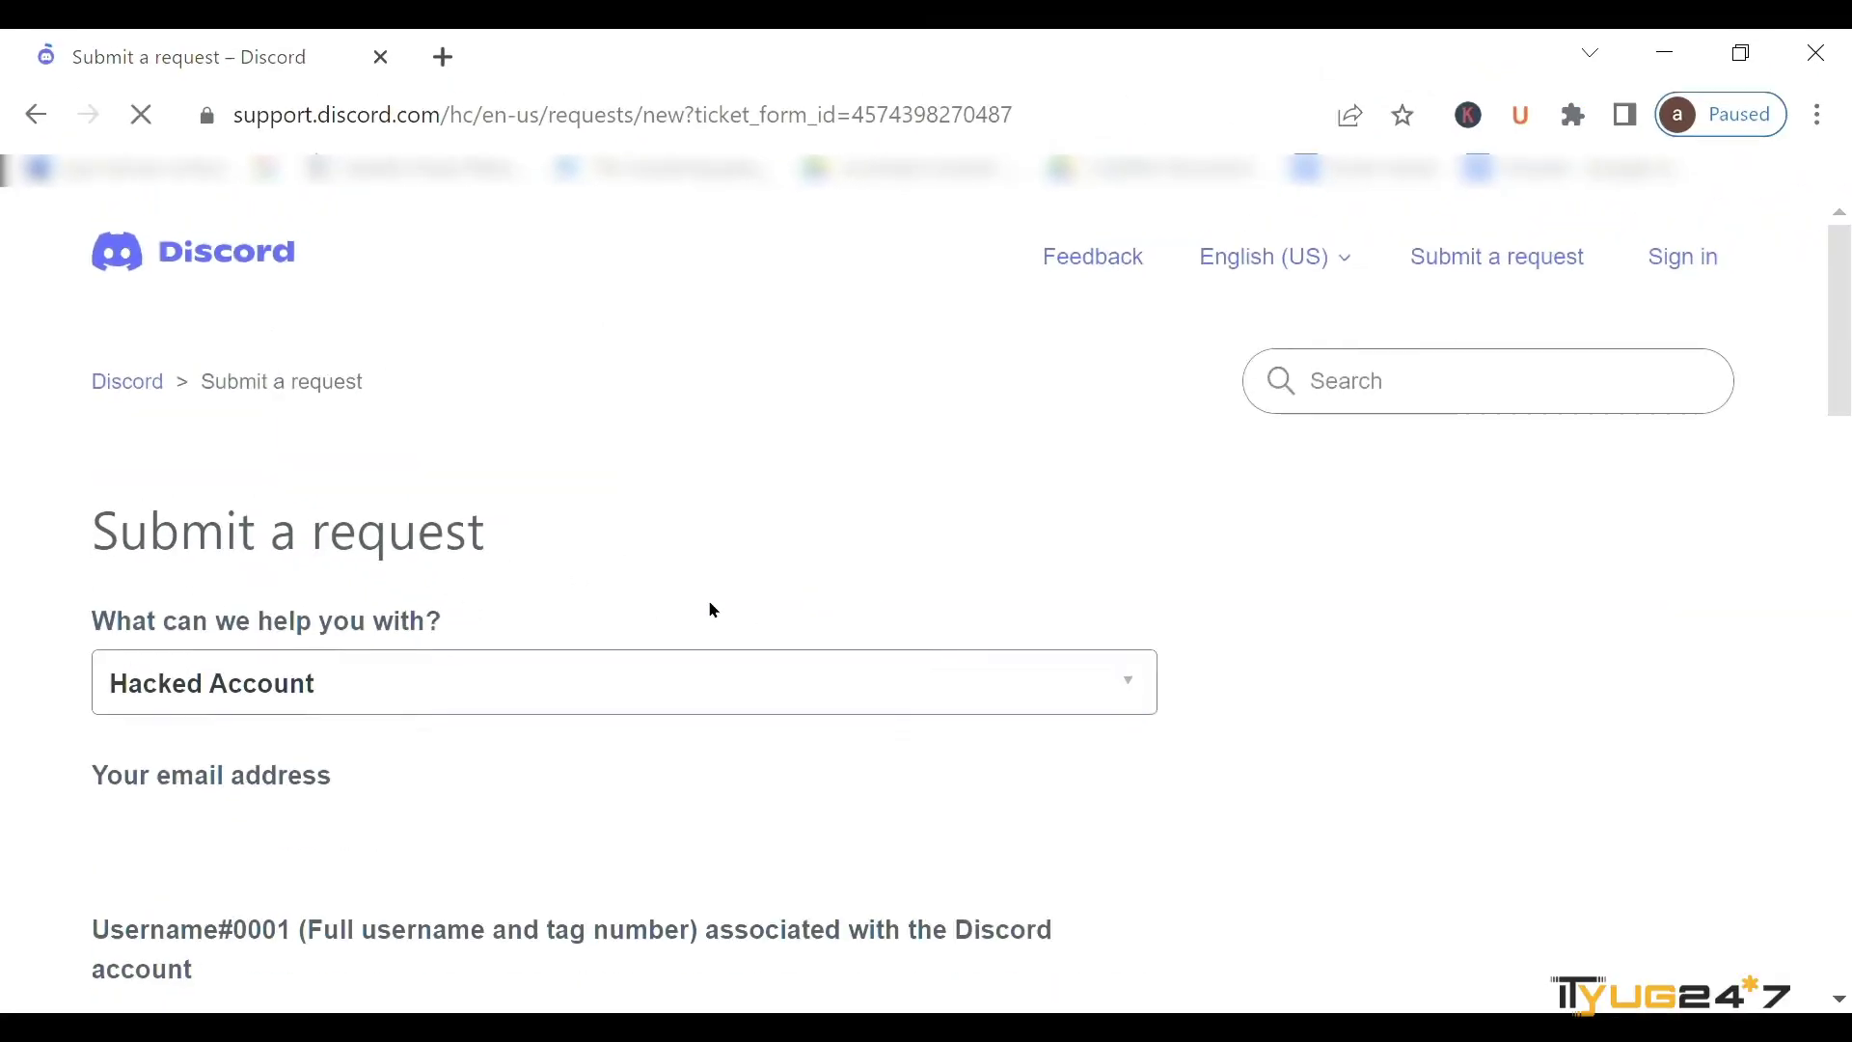
scroll(714, 610, down, 4)
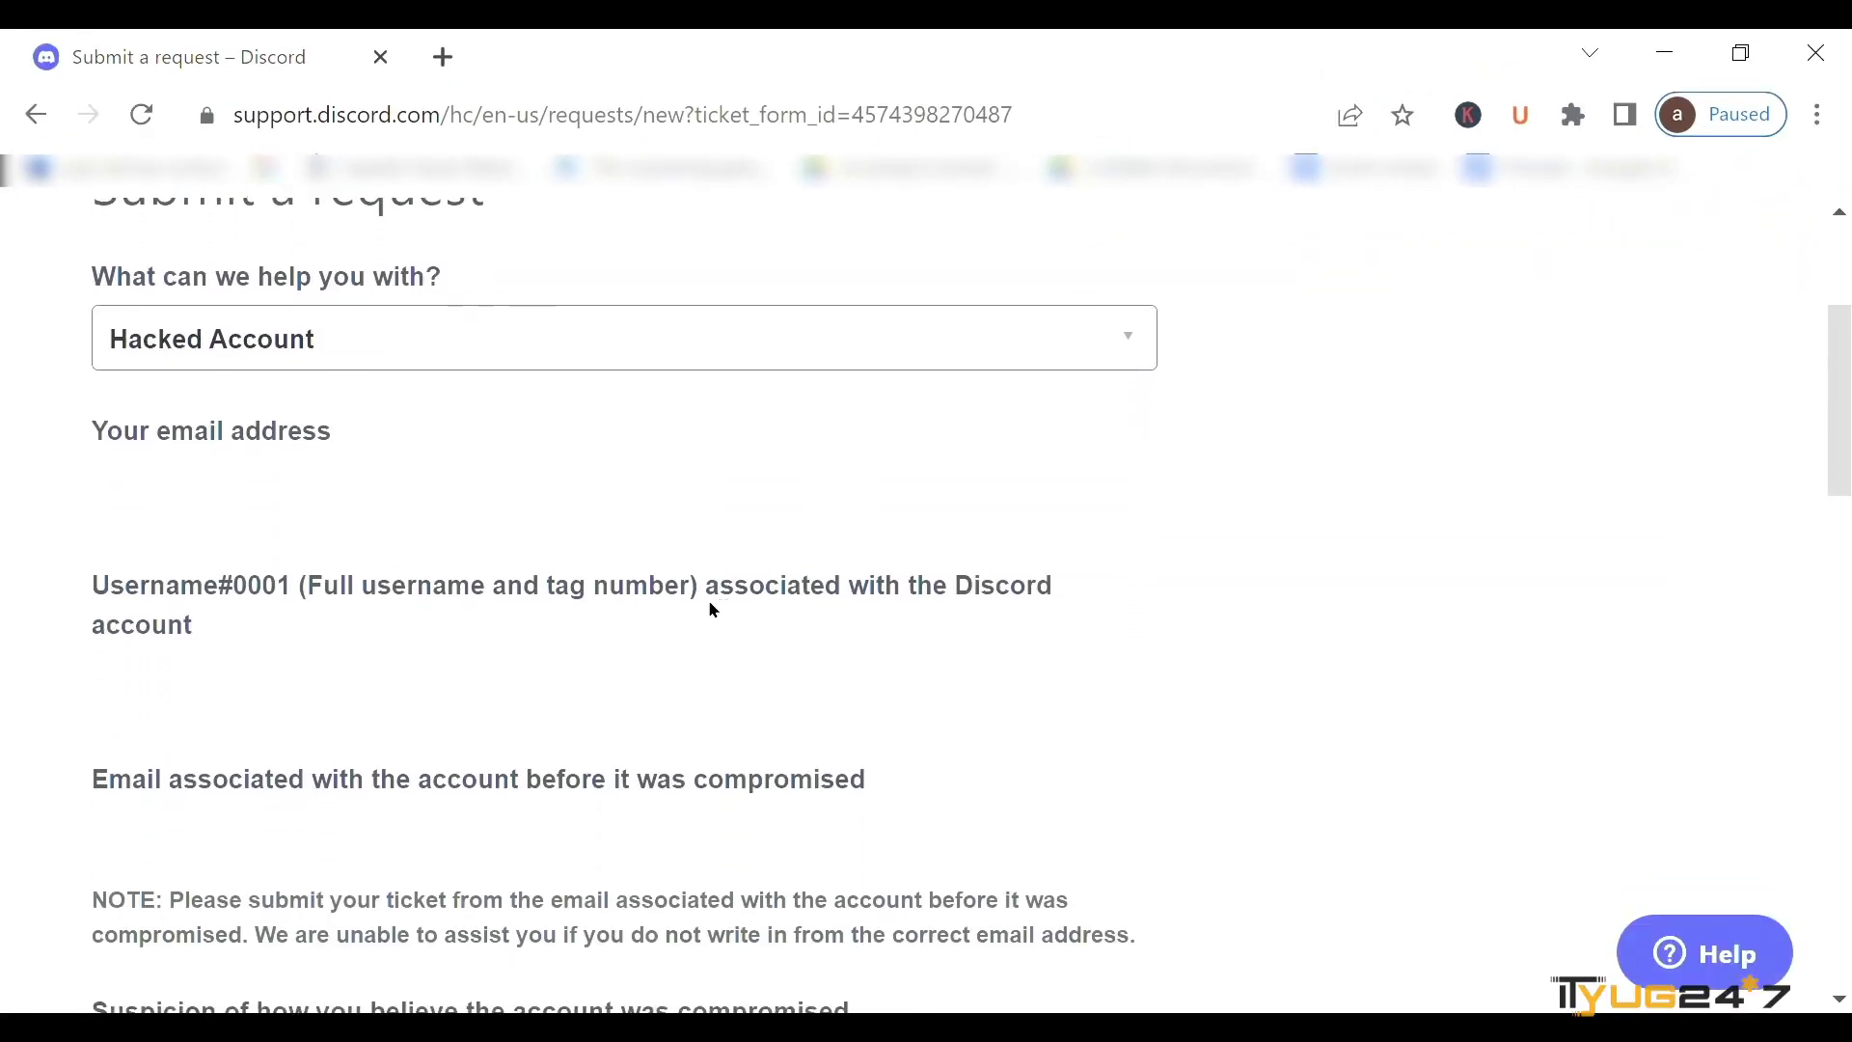
scroll(714, 611, down, 9)
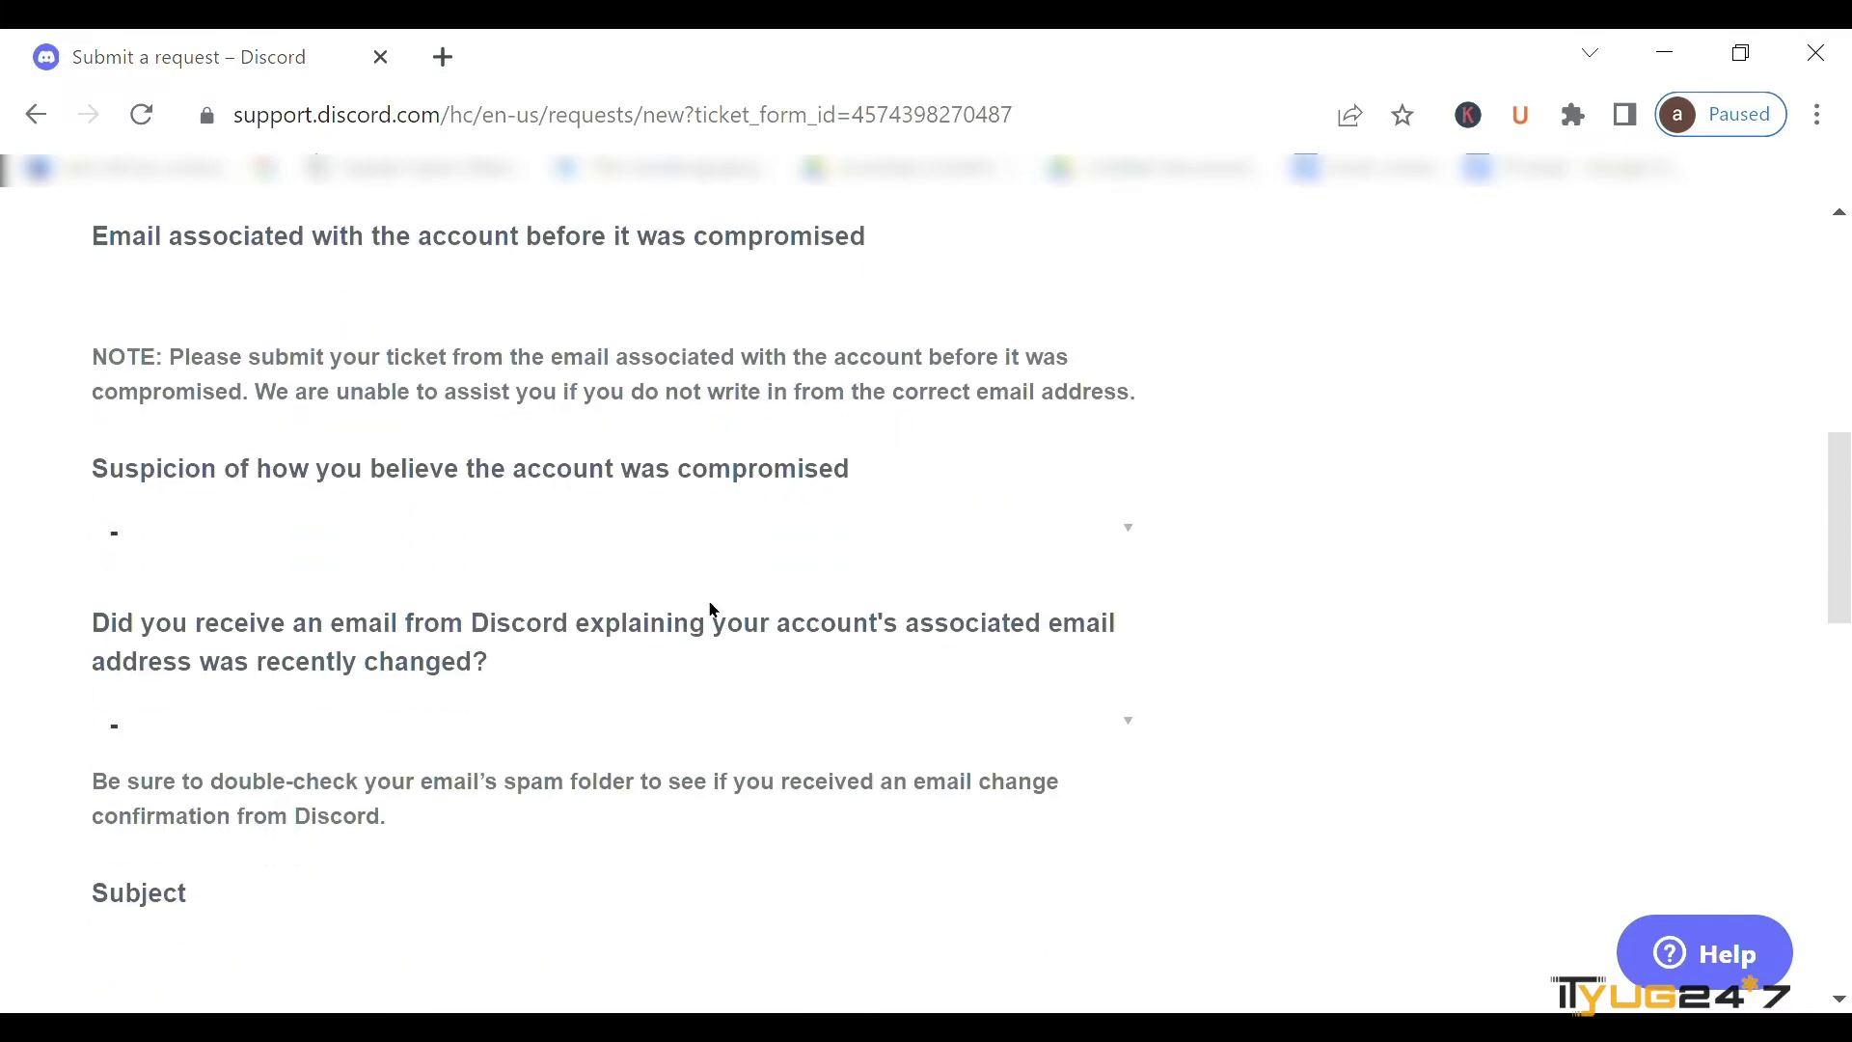
scroll(723, 615, down, 4)
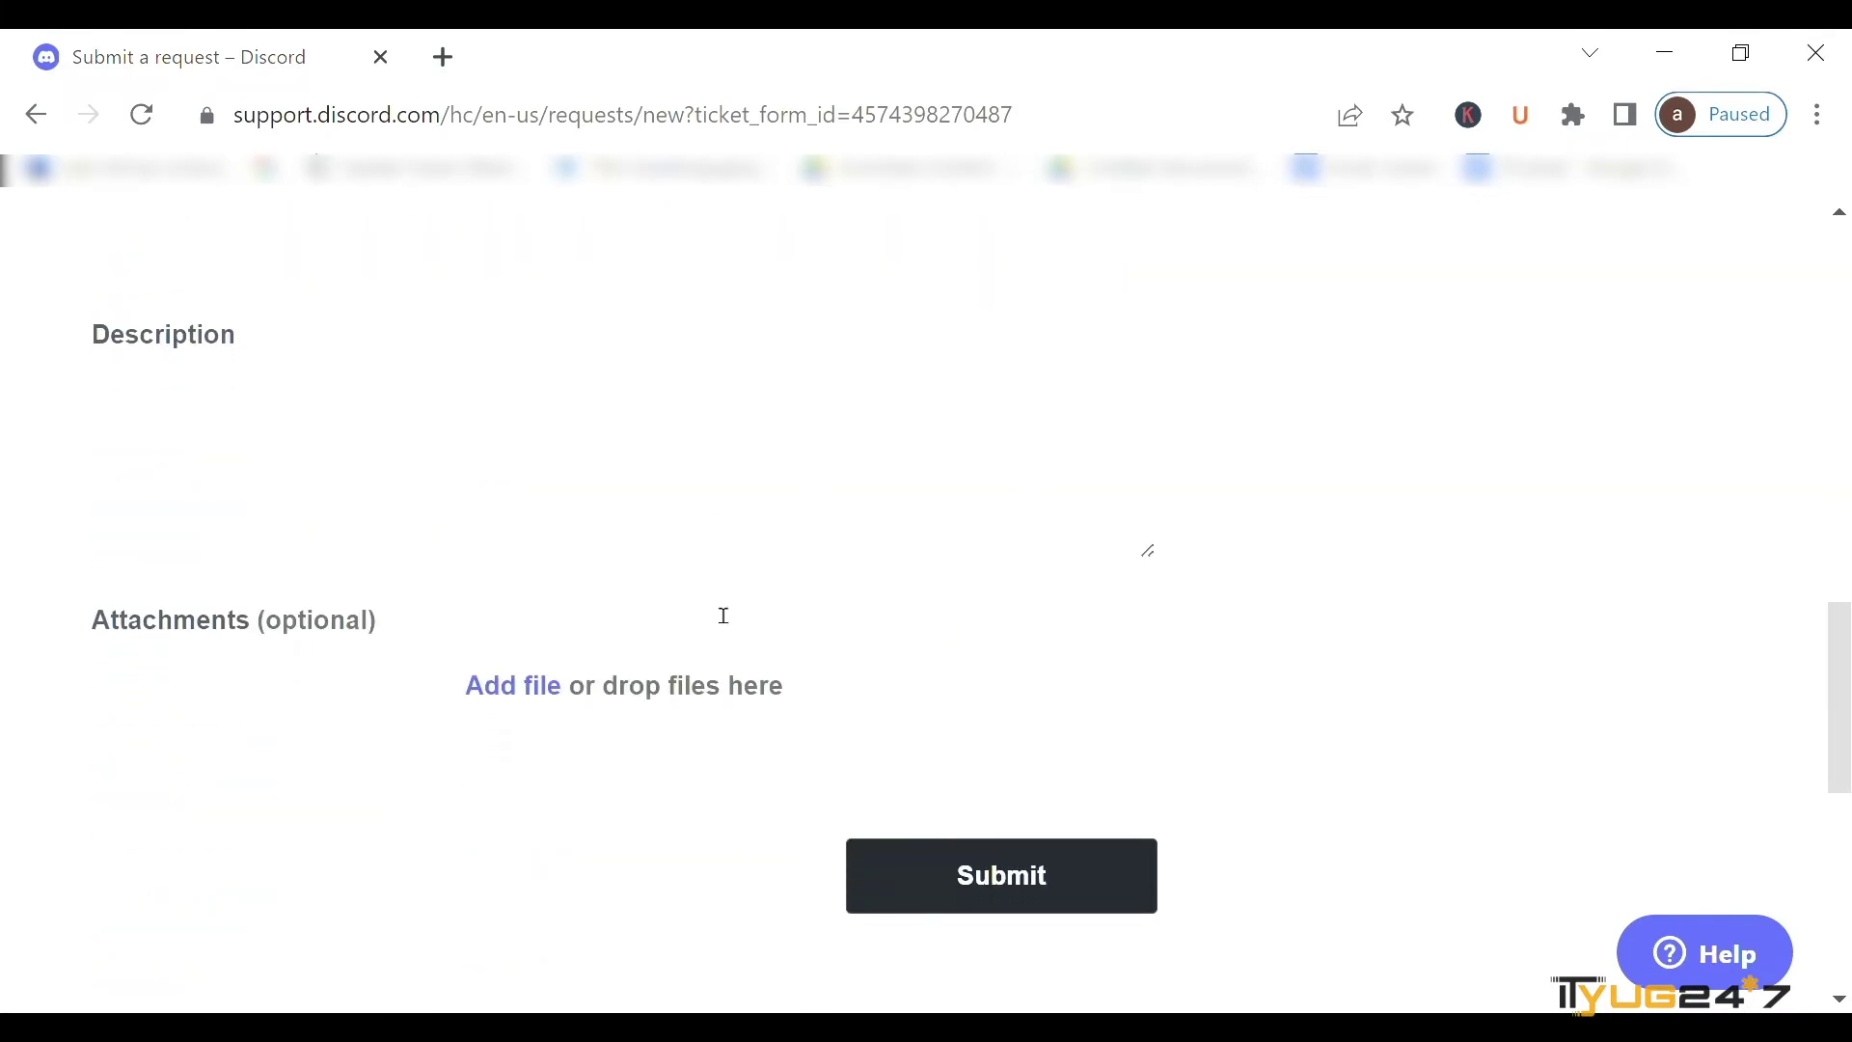
scroll(723, 615, up, 8)
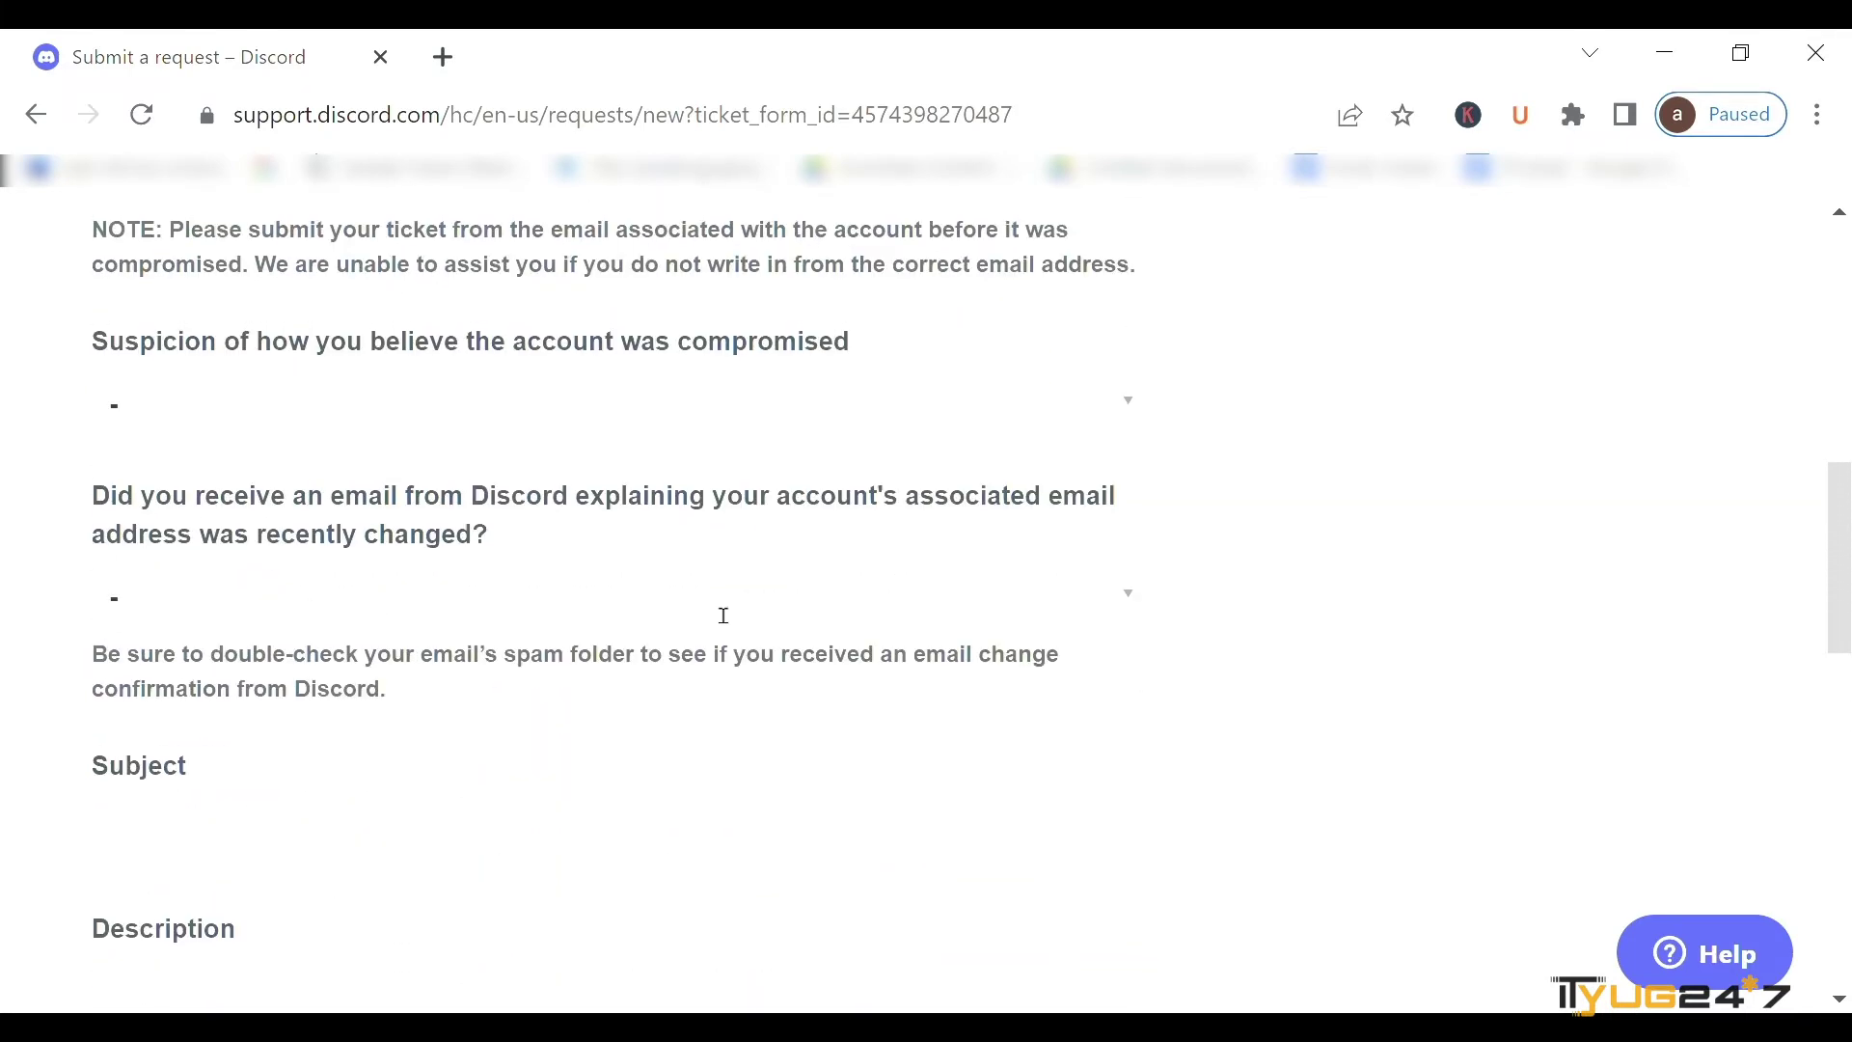
scroll(717, 610, up, 4)
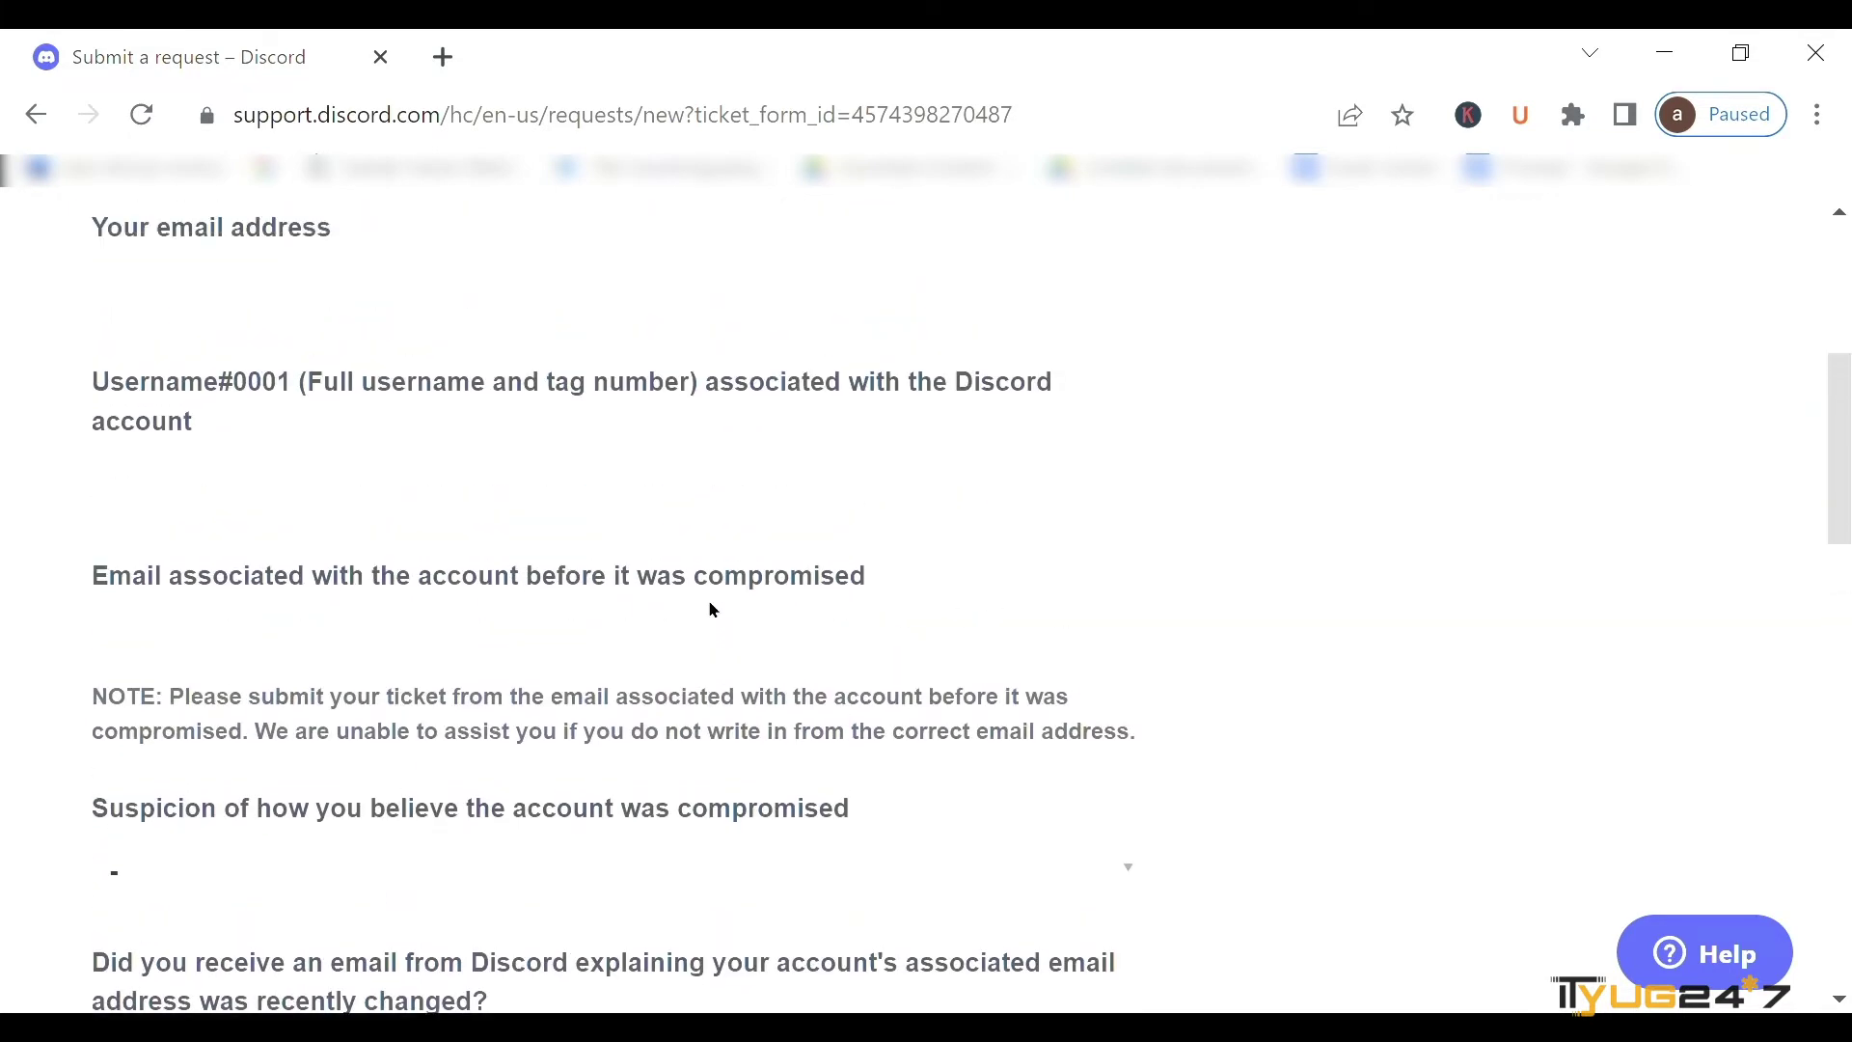
scroll(714, 611, up, 1)
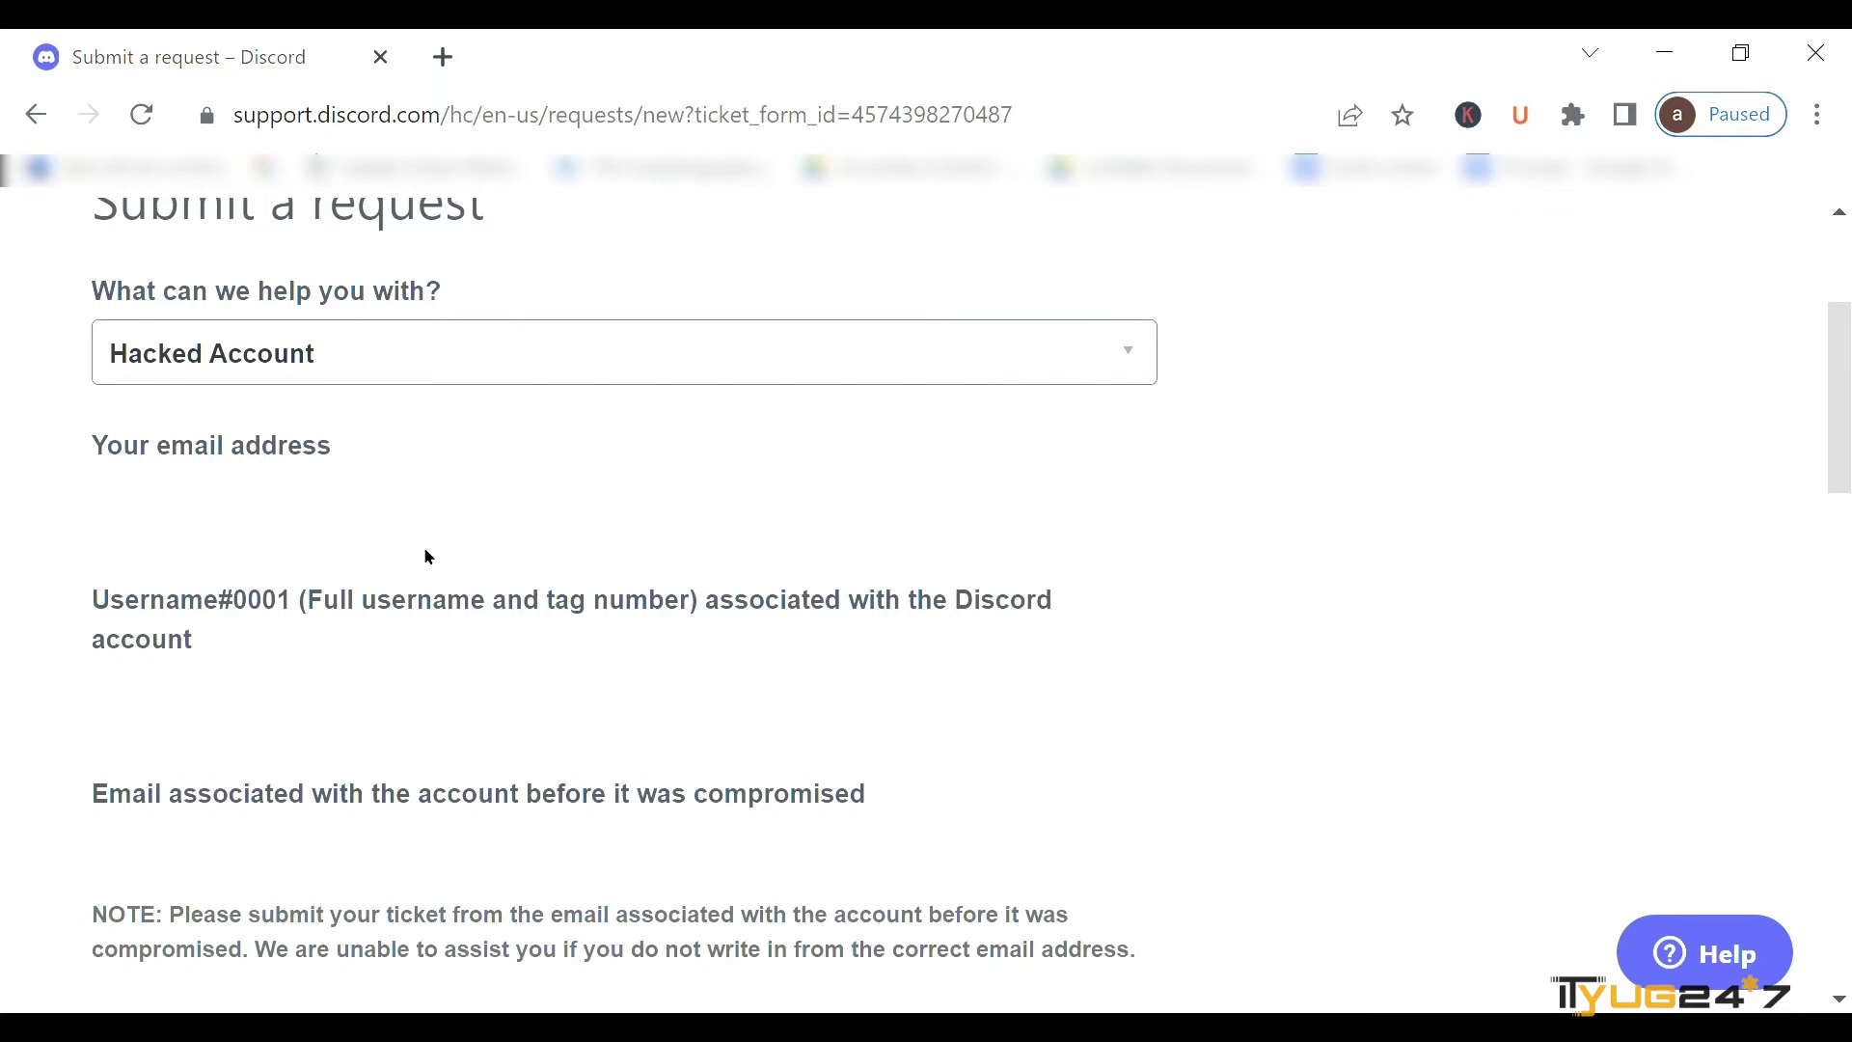
click(291, 525)
- Enter your contact email address and your full Discord username with tag
scroll(292, 526, down, 1)
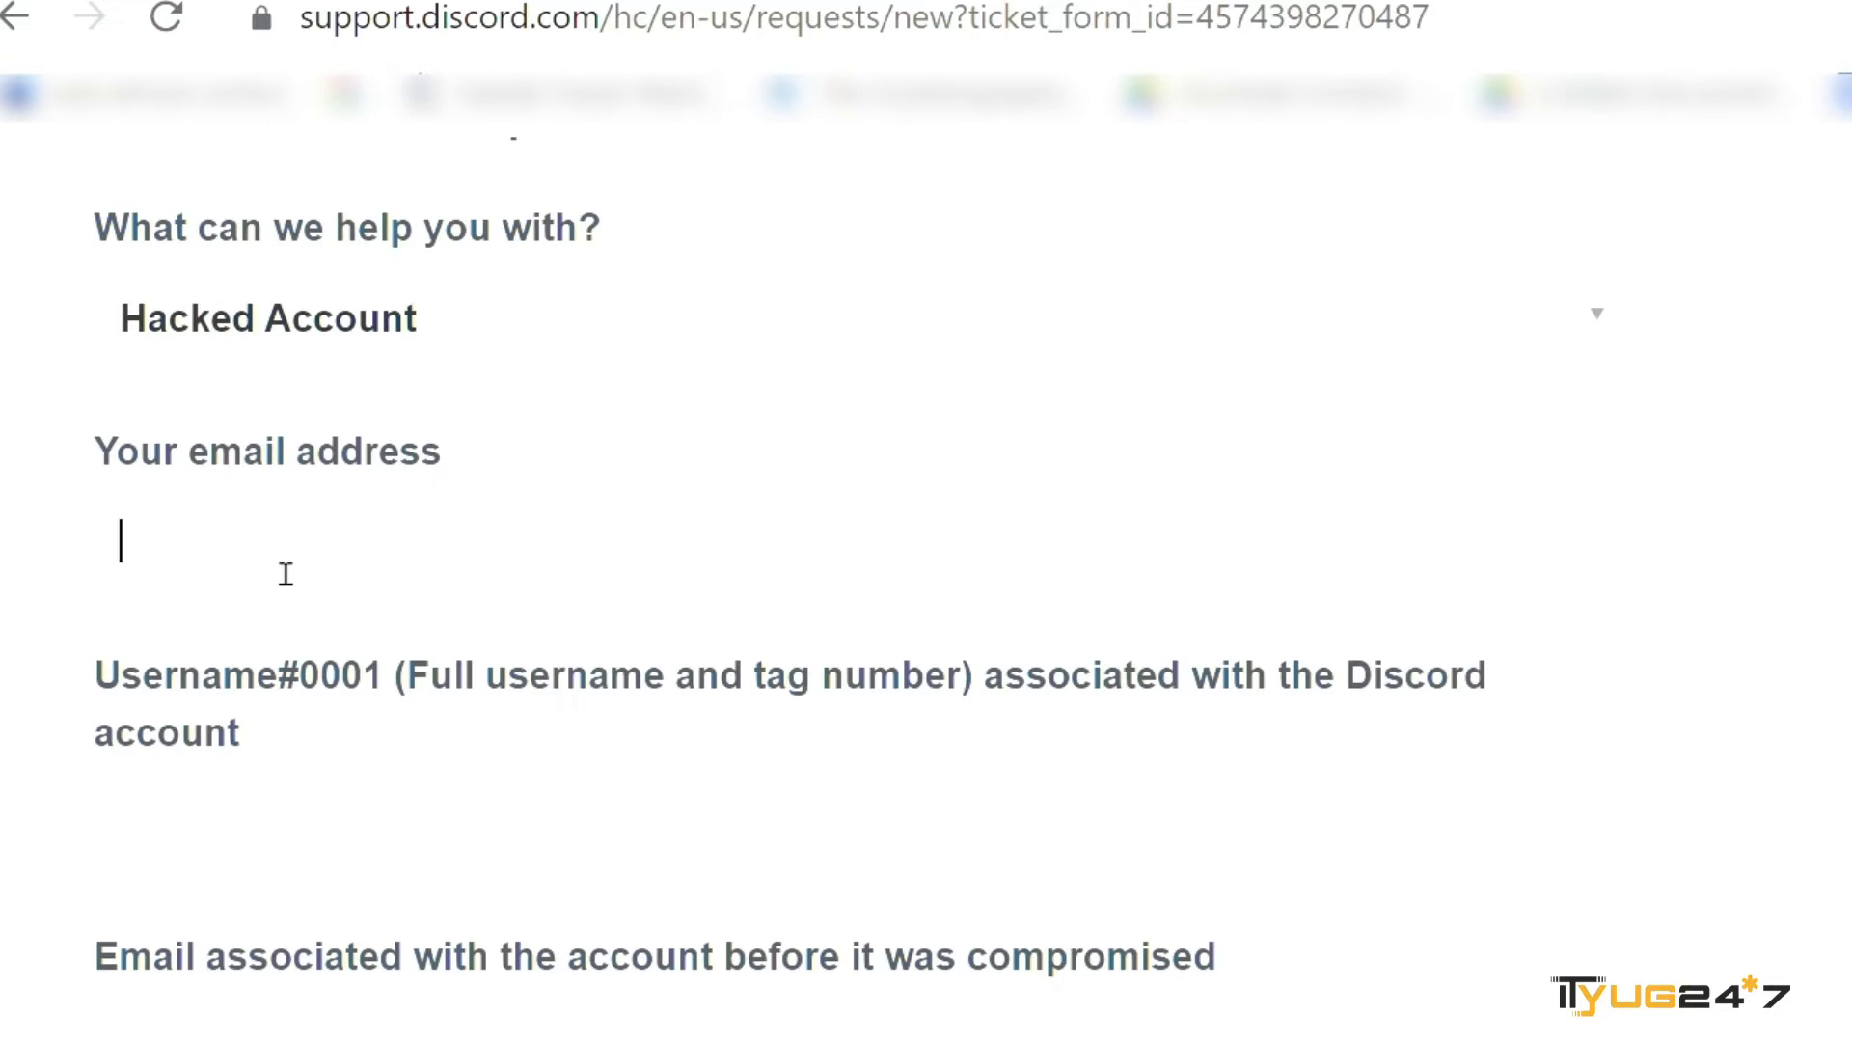
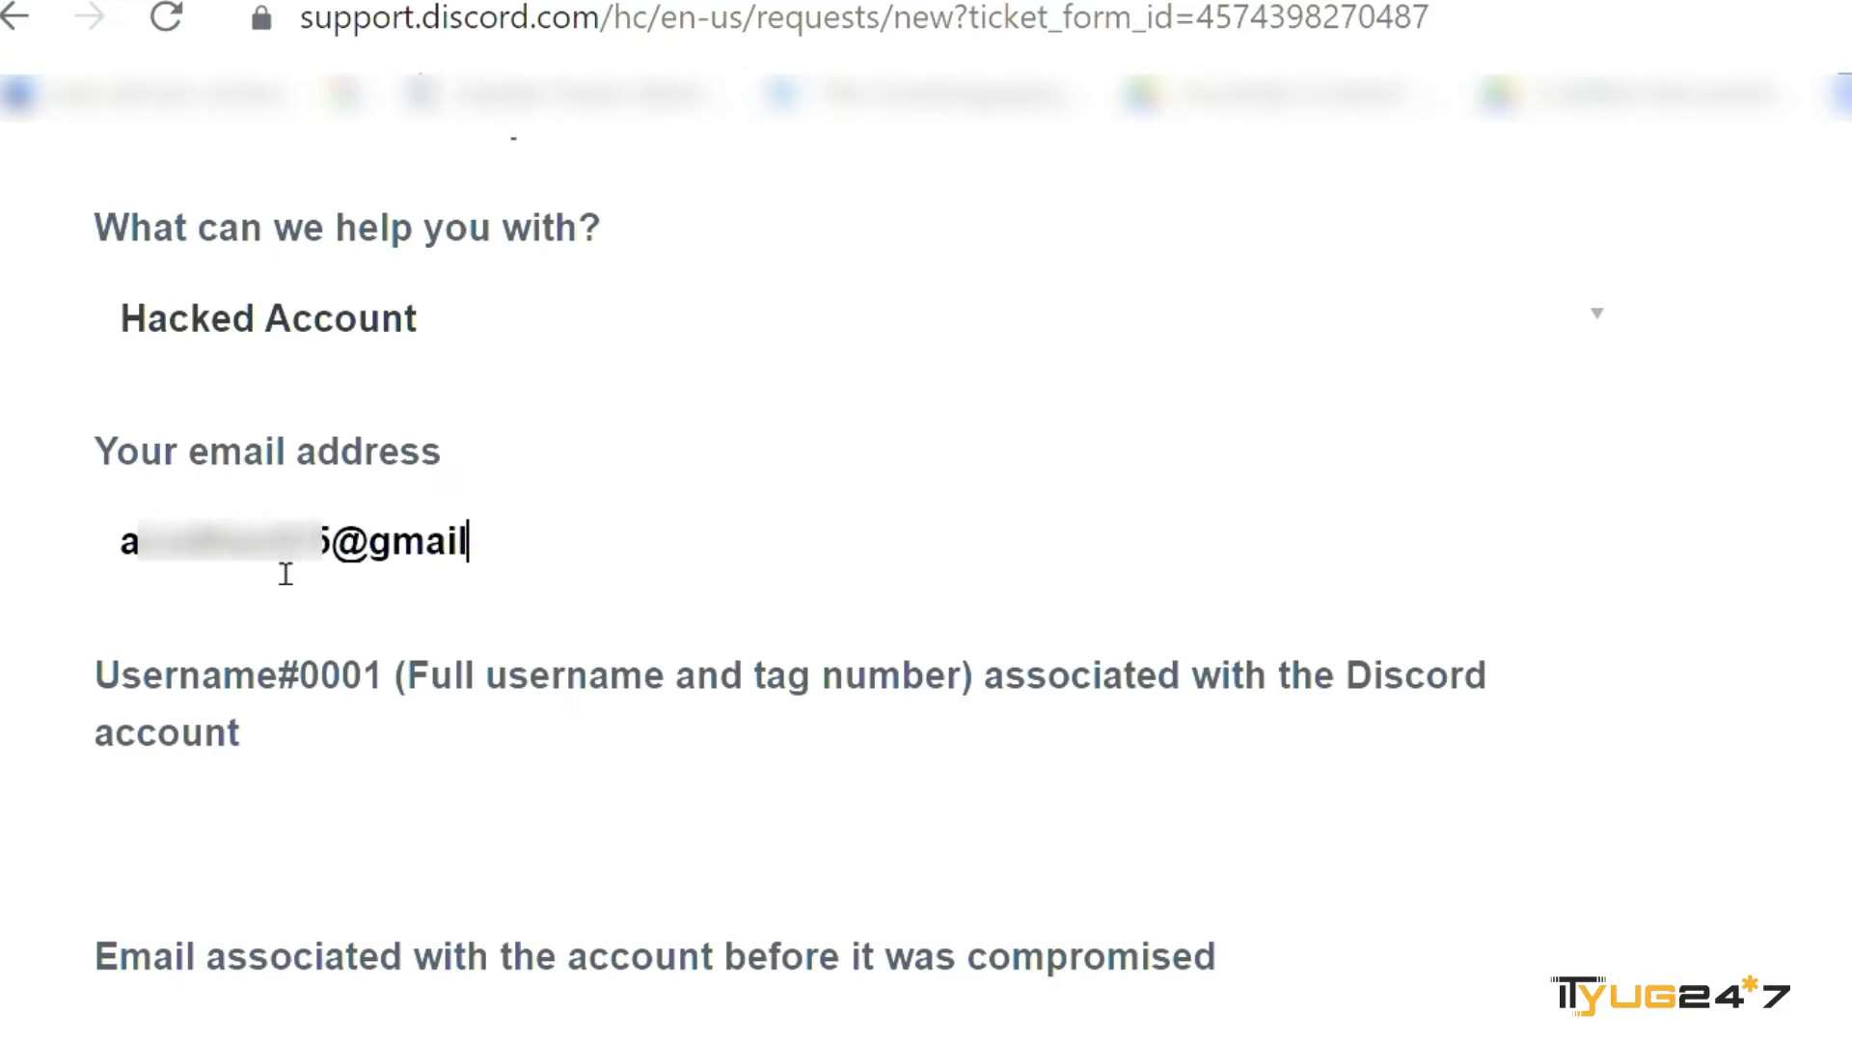
scroll(285, 573, down, 3)
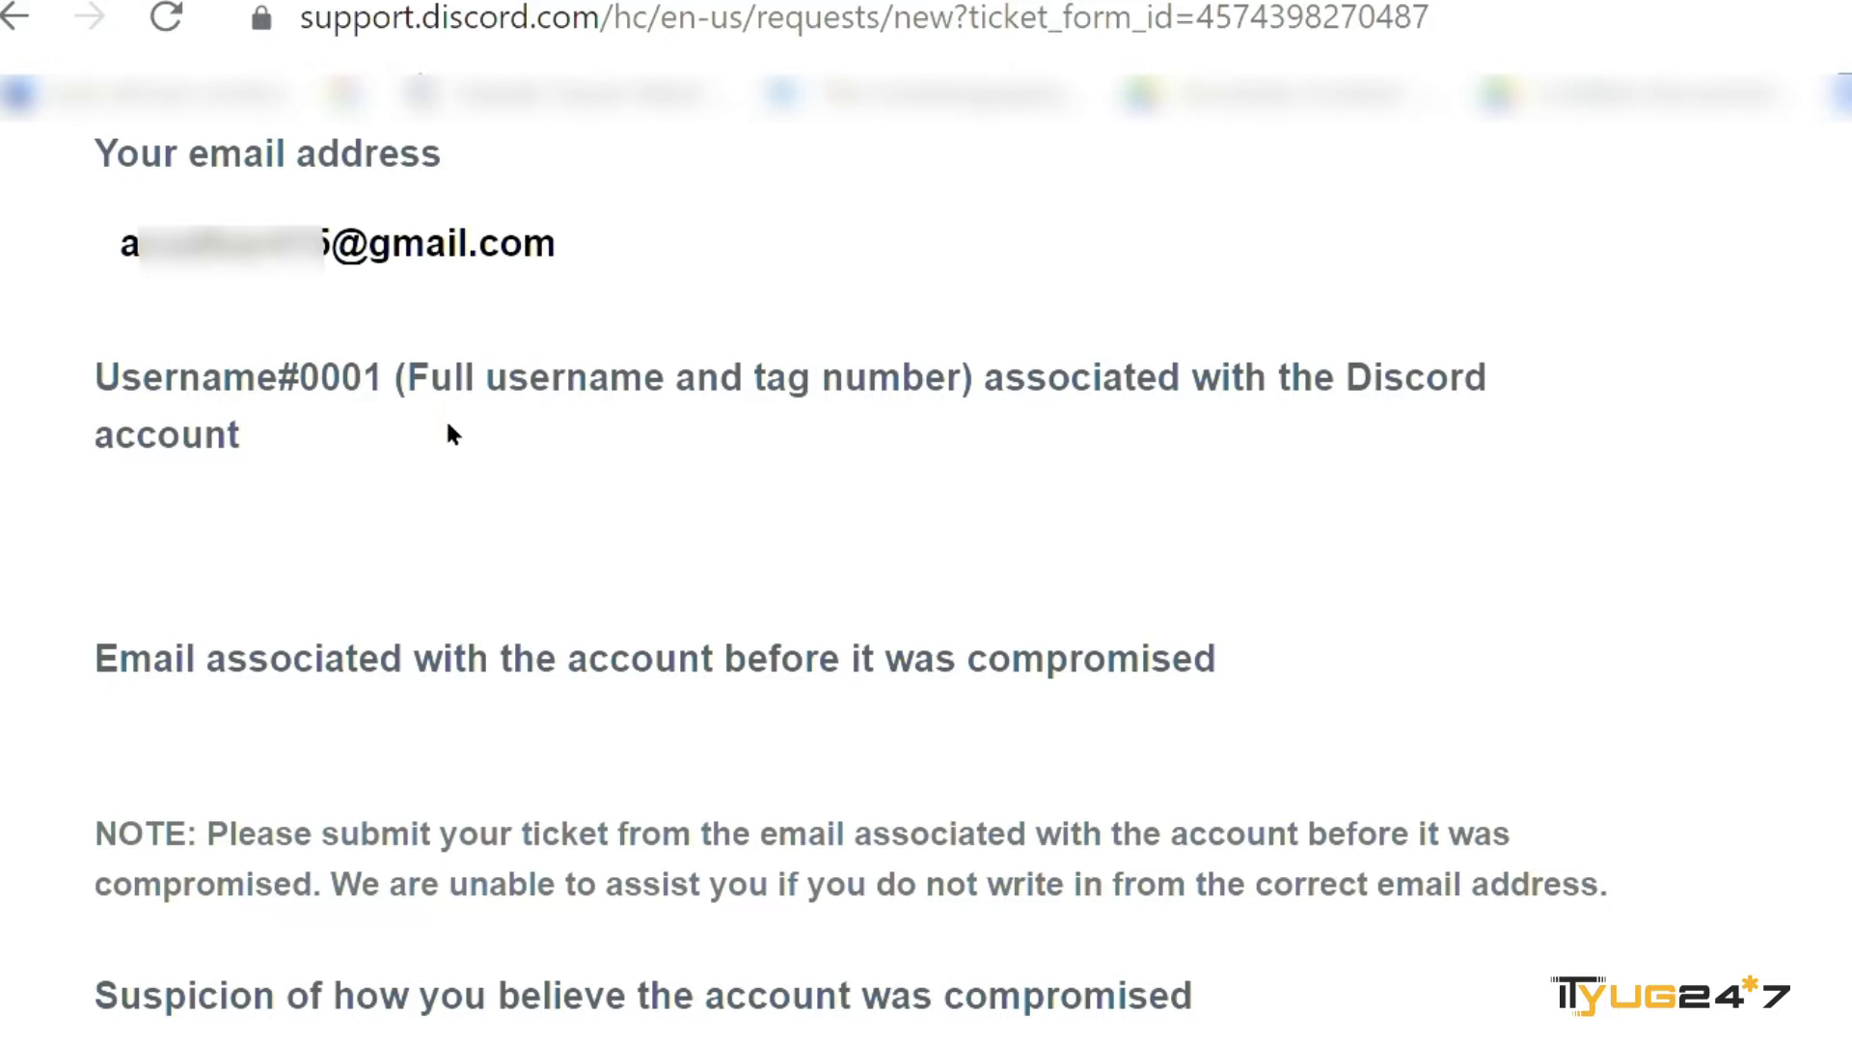
text(aciated#0000)
- Enter the Gmail address the account used before it was compromised
click(245, 768)
scroll(245, 769, down, 1)
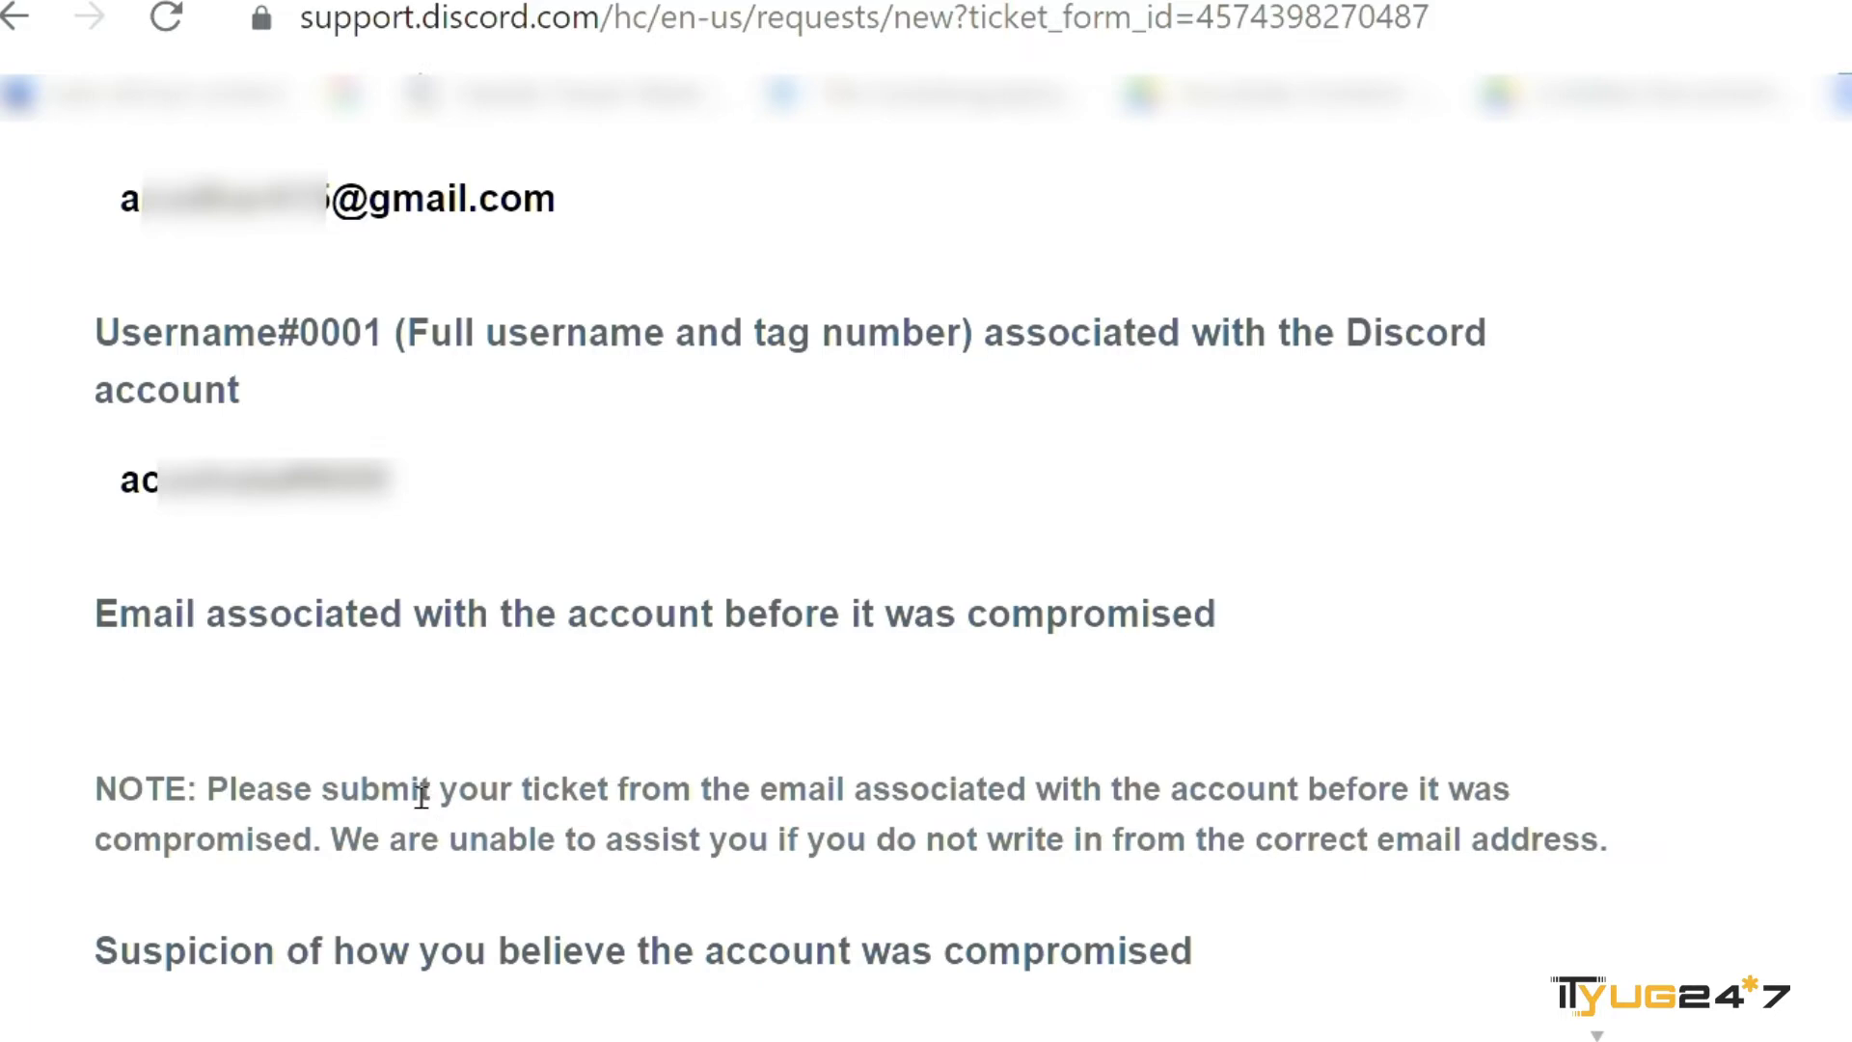
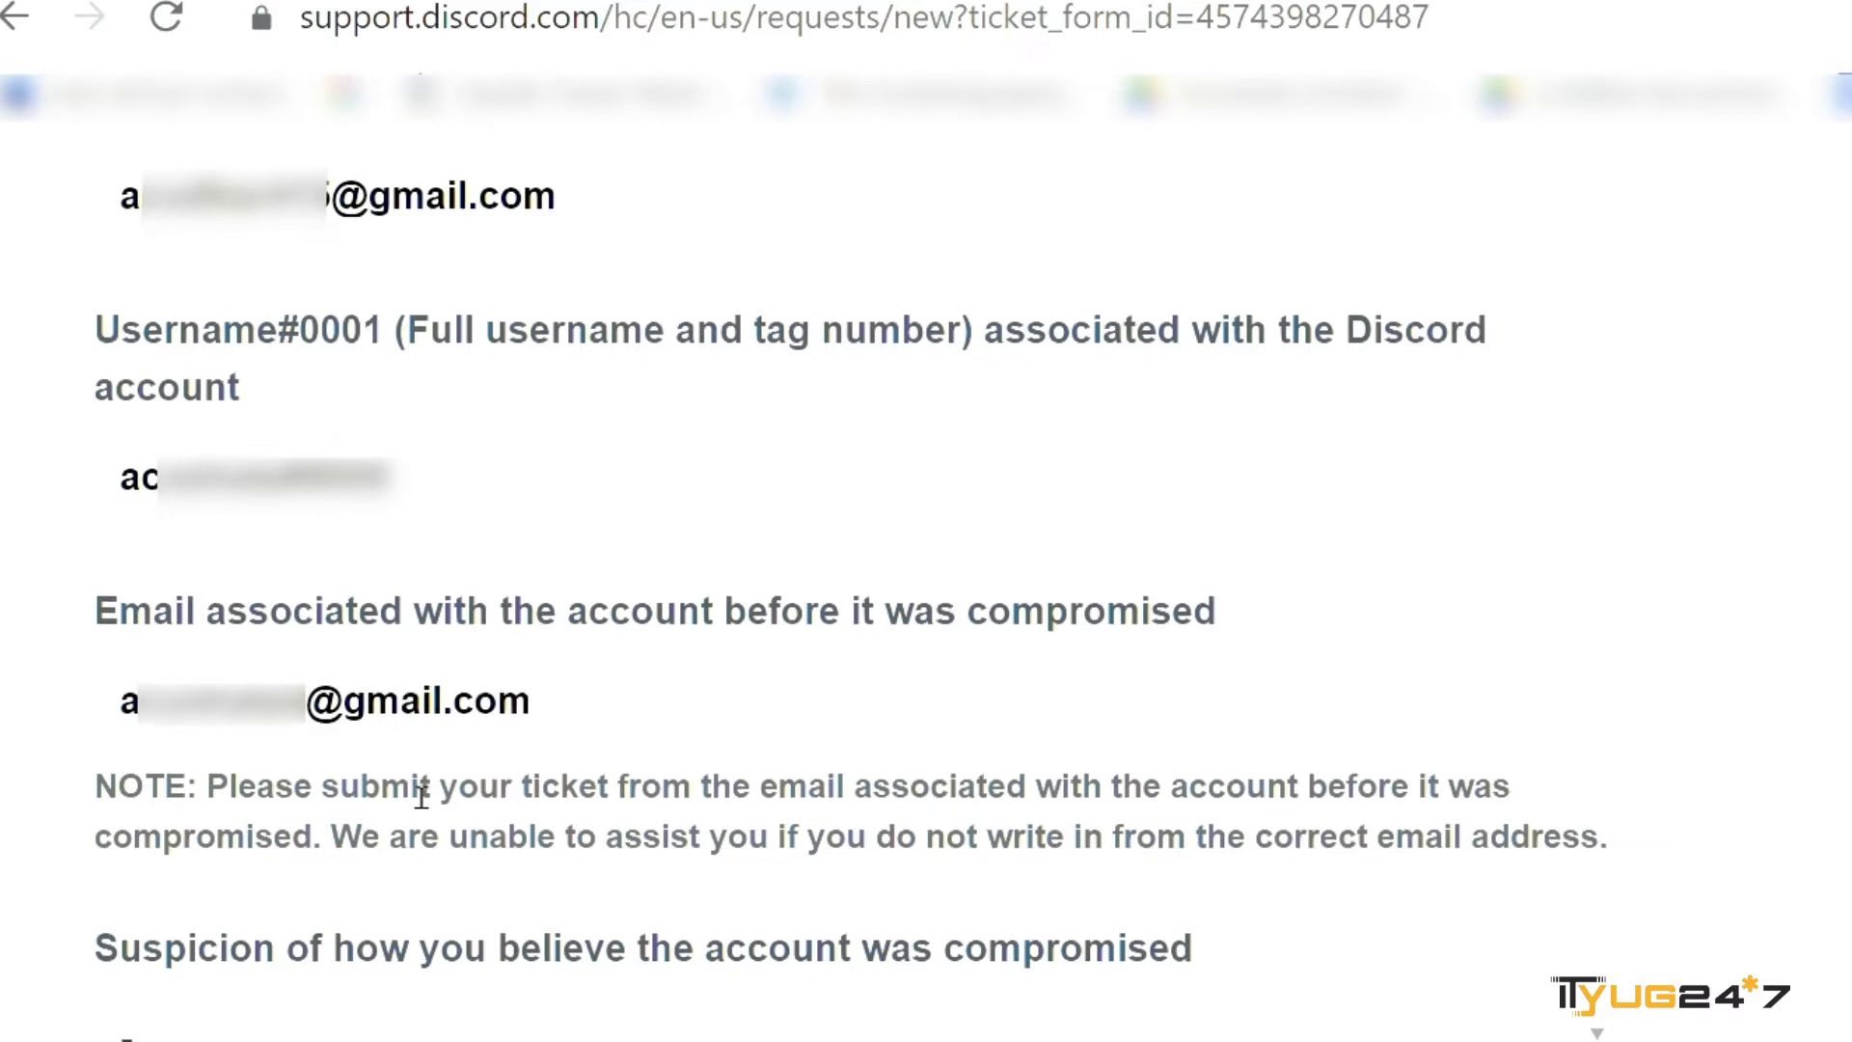
scroll(422, 797, down, 3)
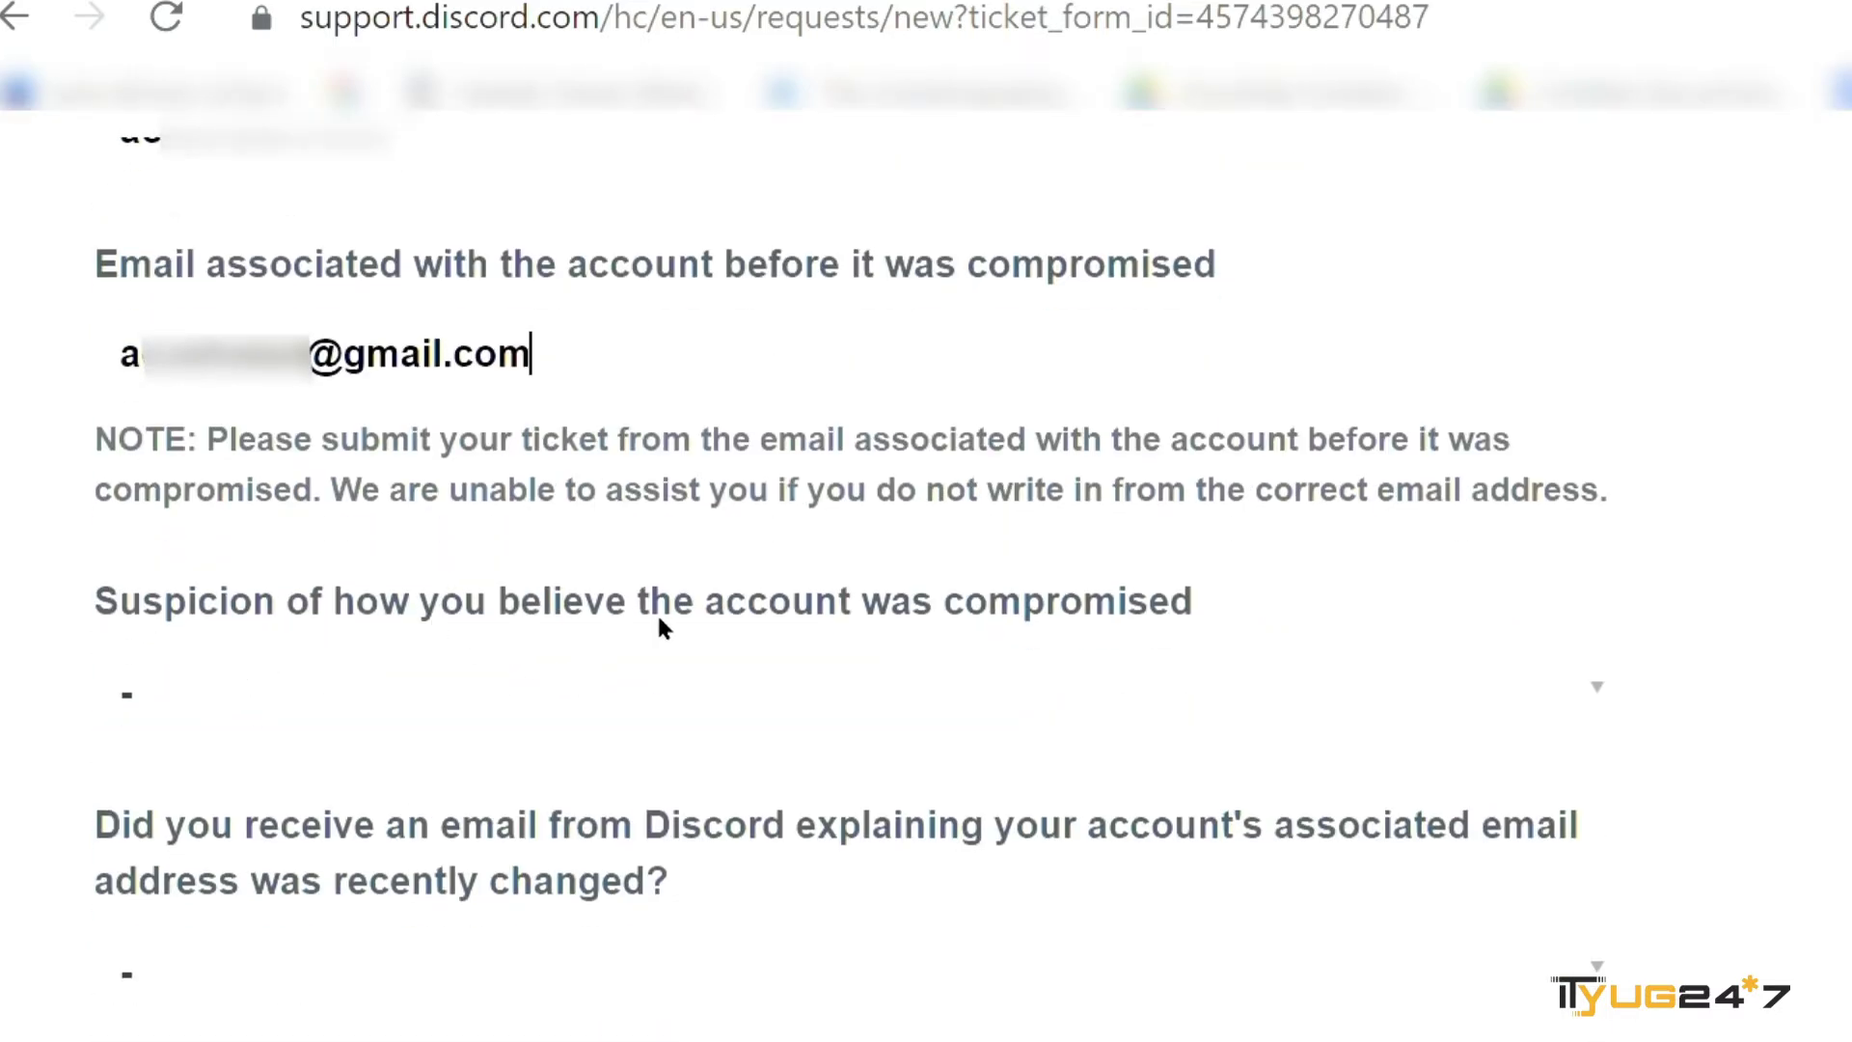
- Set the compromise cause to 'I clicked on a link'
scroll(1118, 617, down, 1)
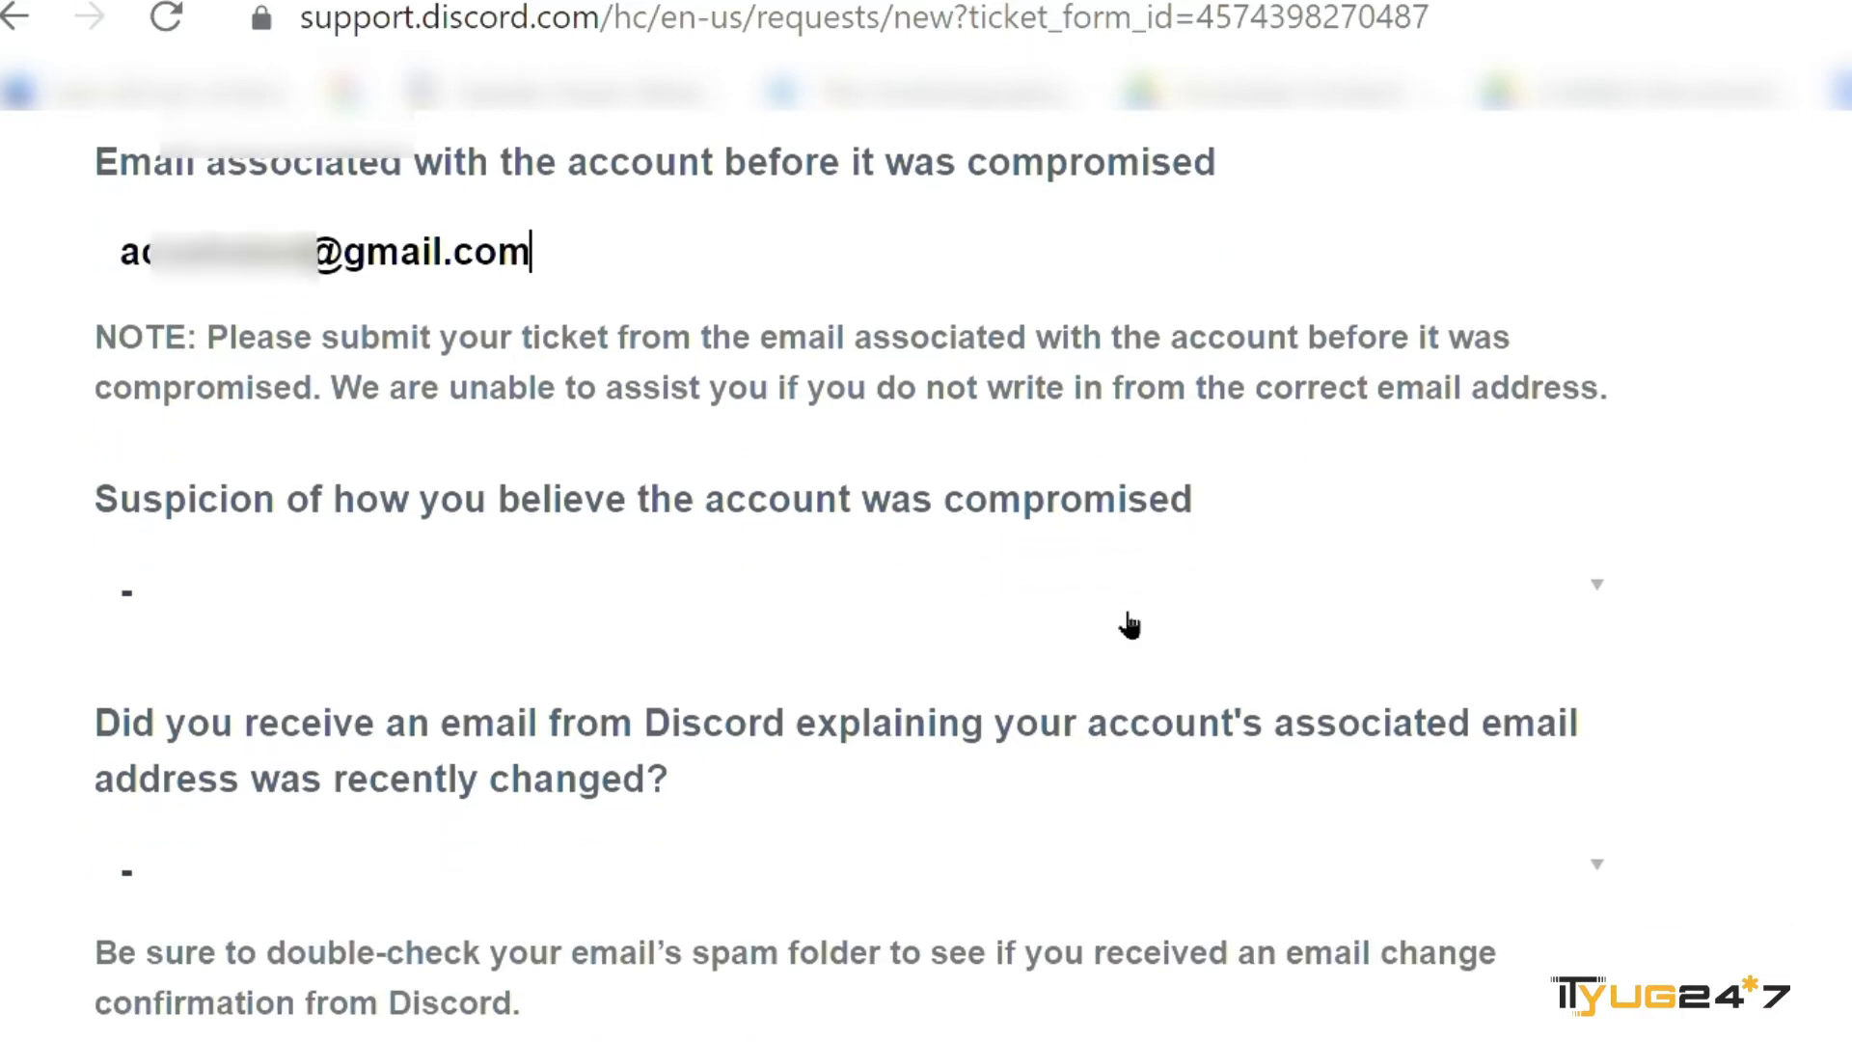
click(1129, 625)
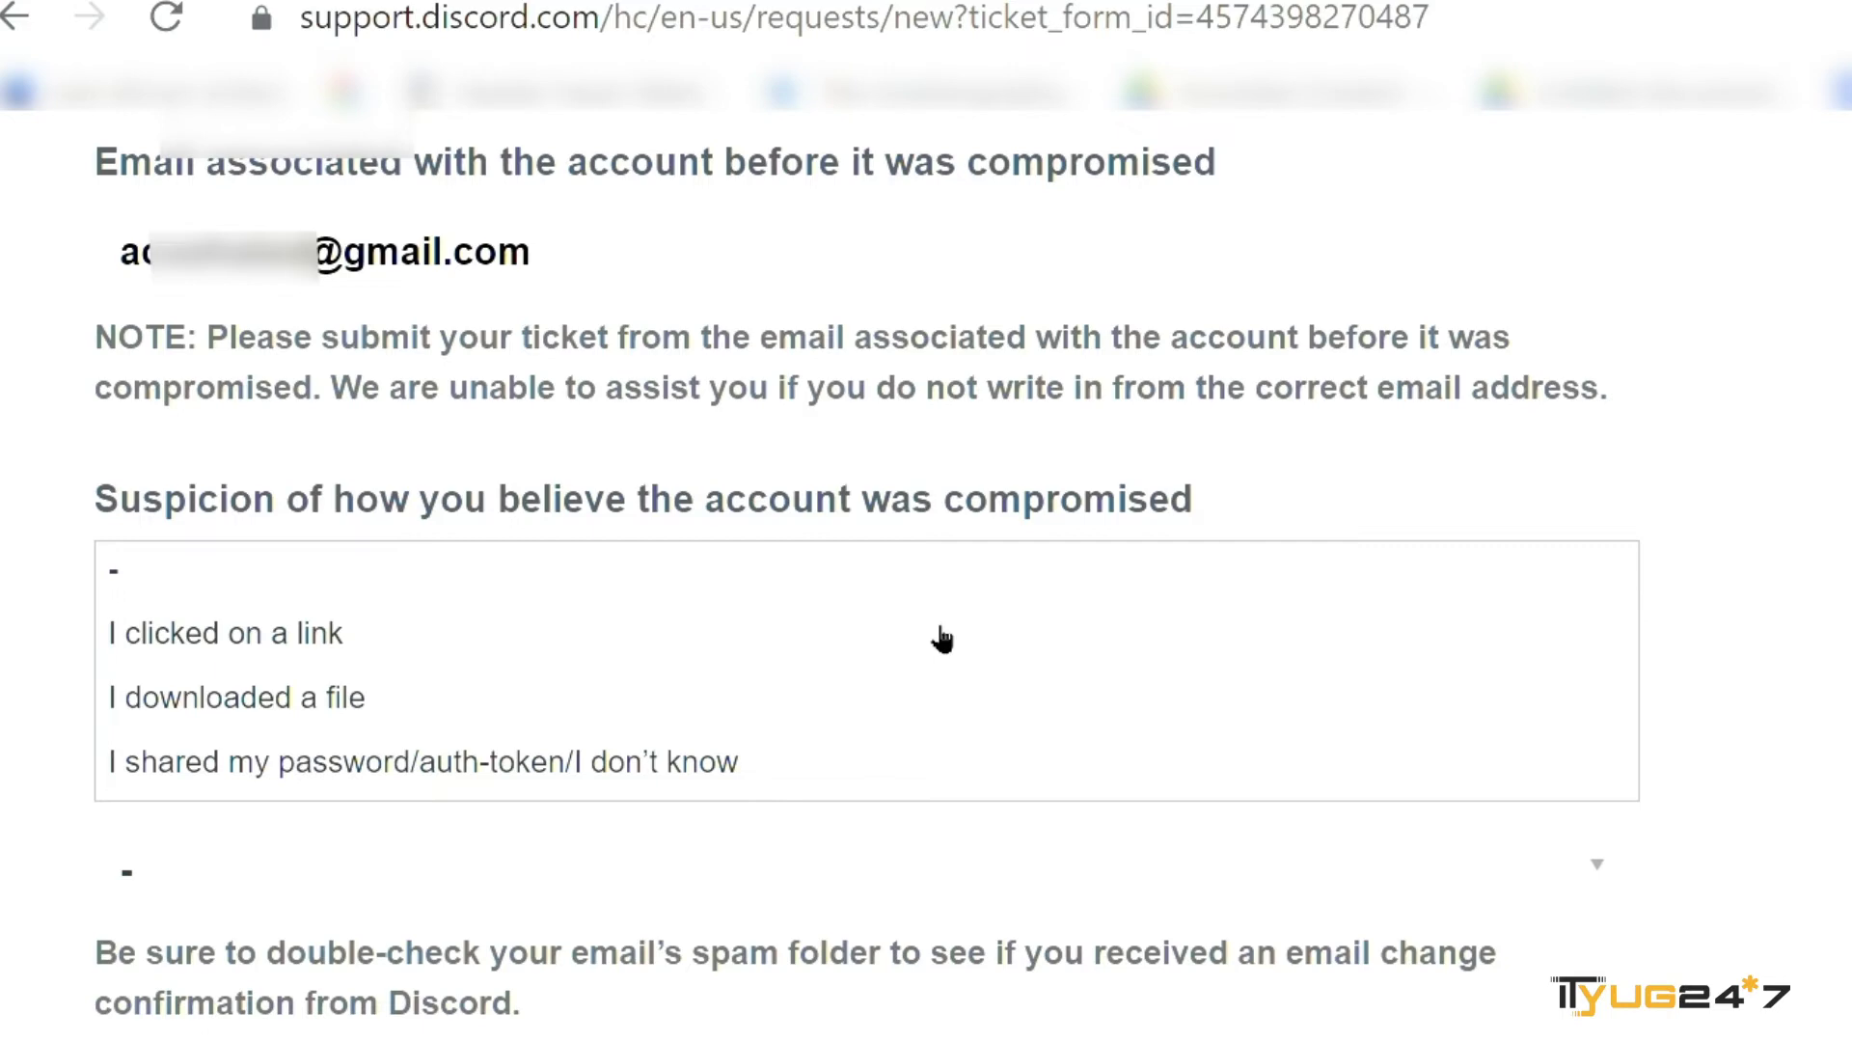
click(880, 649)
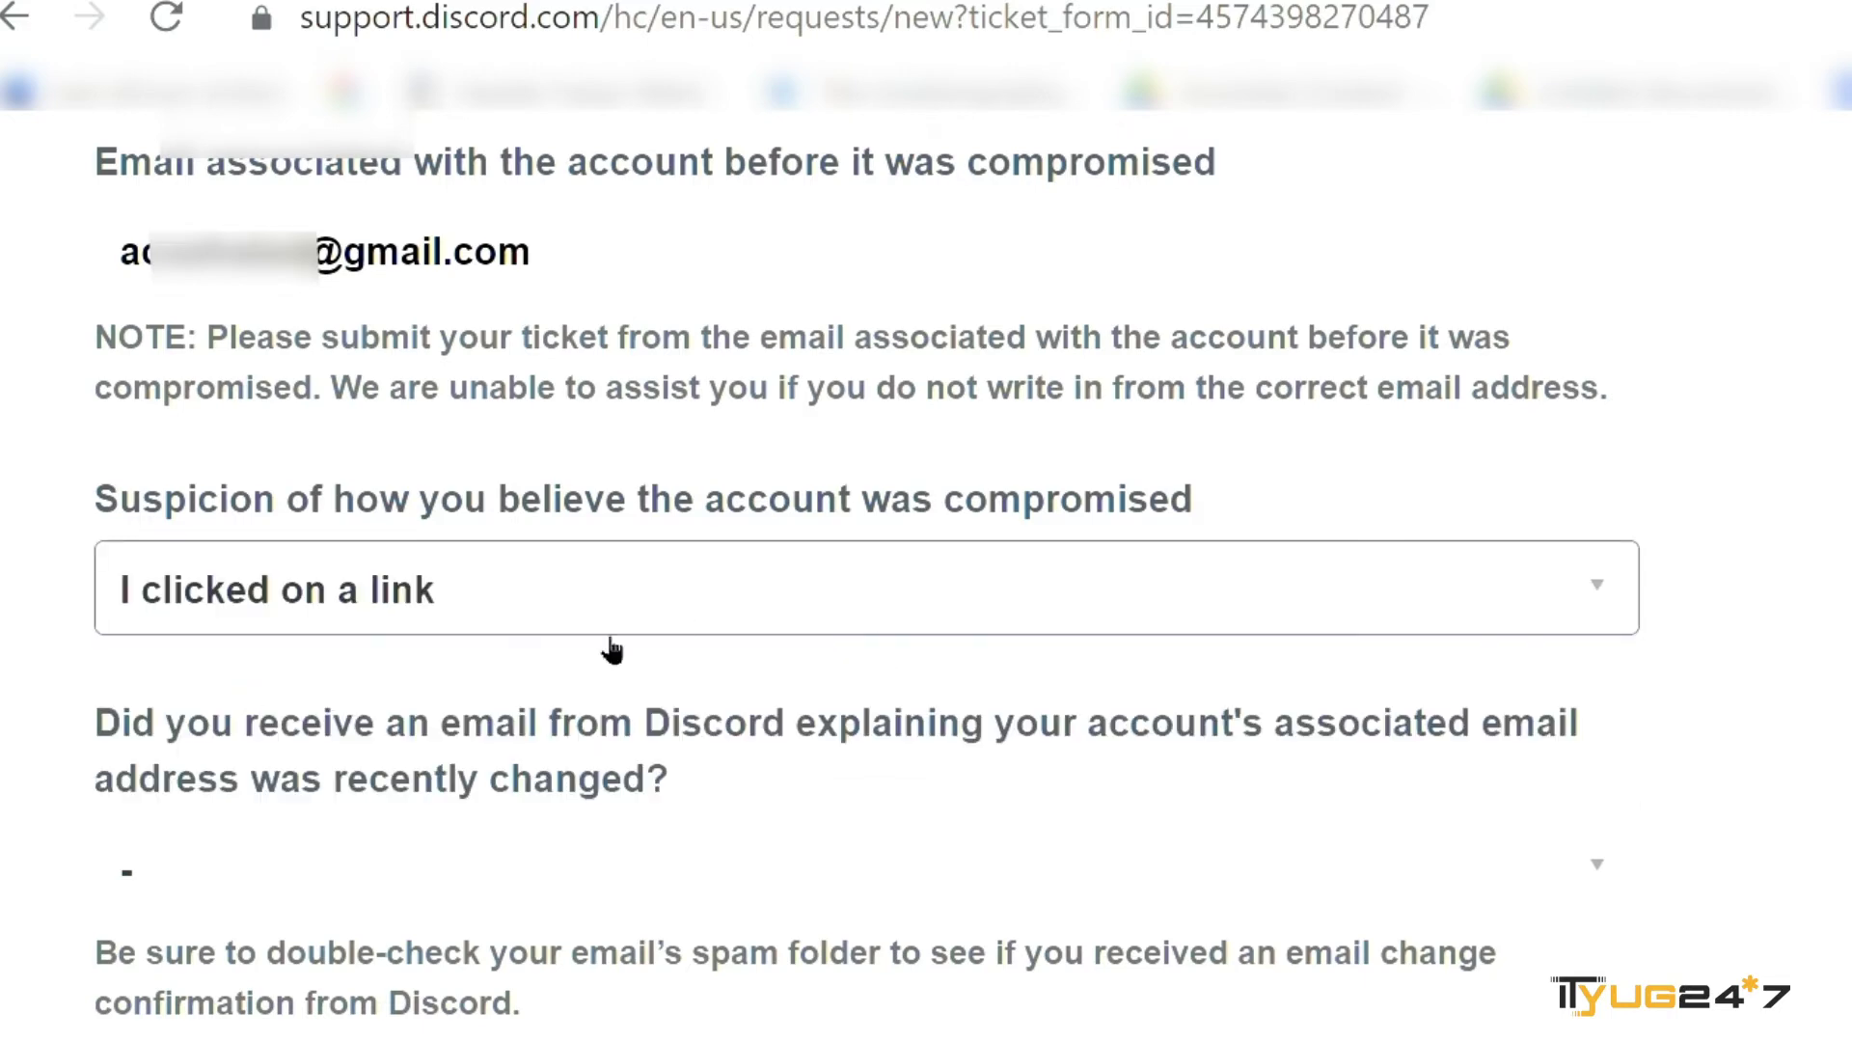
- Answer 'Yes' to having received an email-change notice
scroll(719, 762, down, 1)
scroll(719, 760, down, 2)
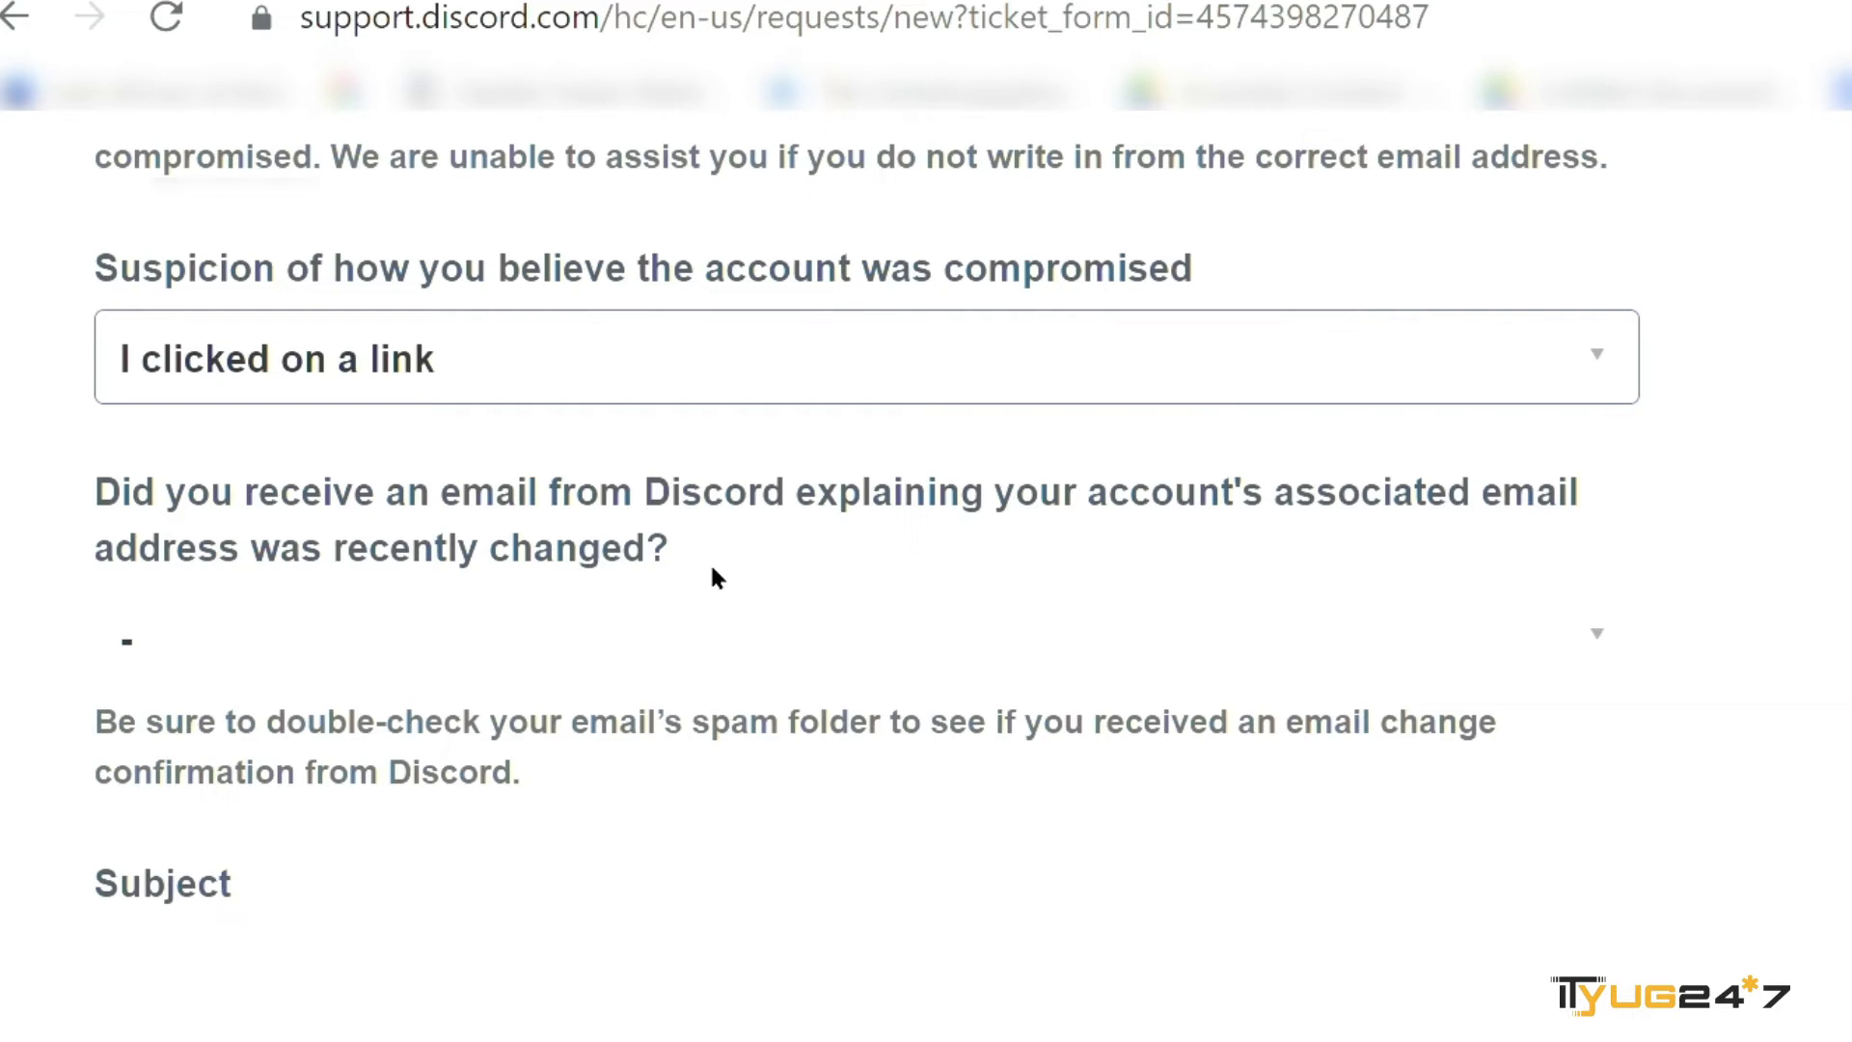
click(625, 639)
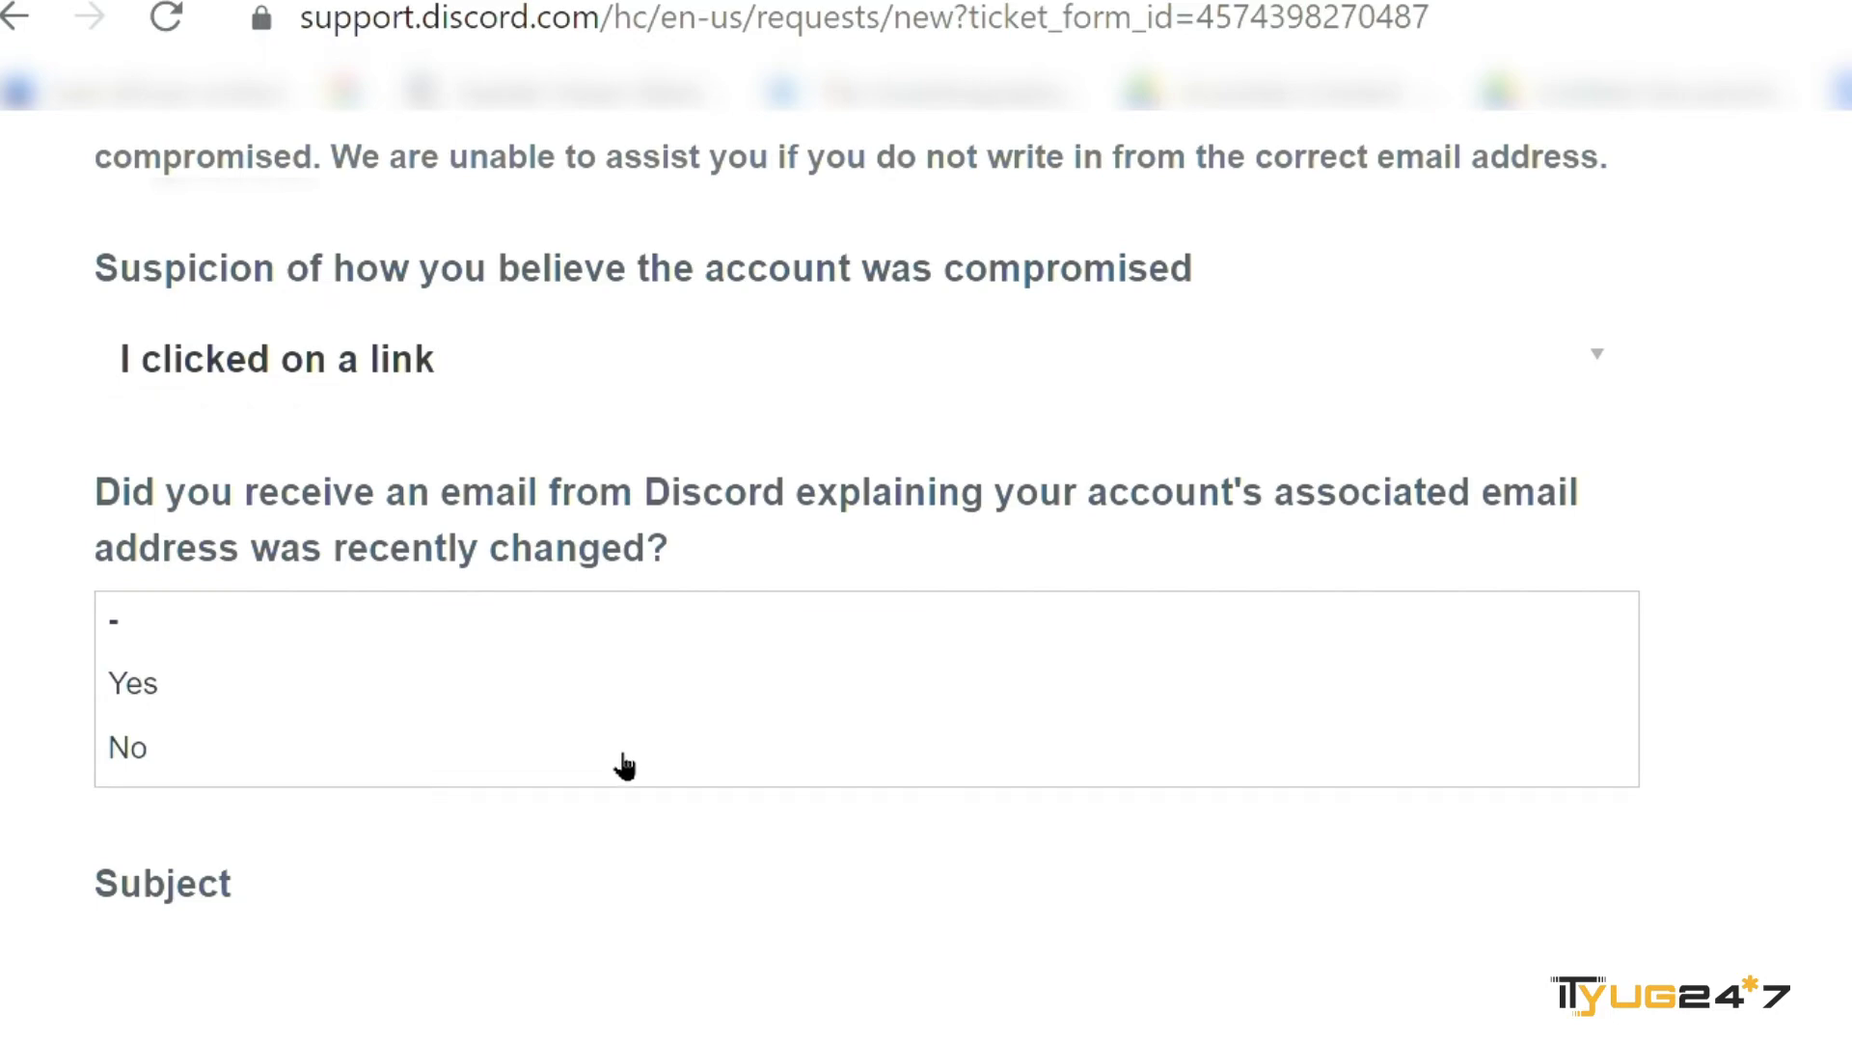
click(617, 709)
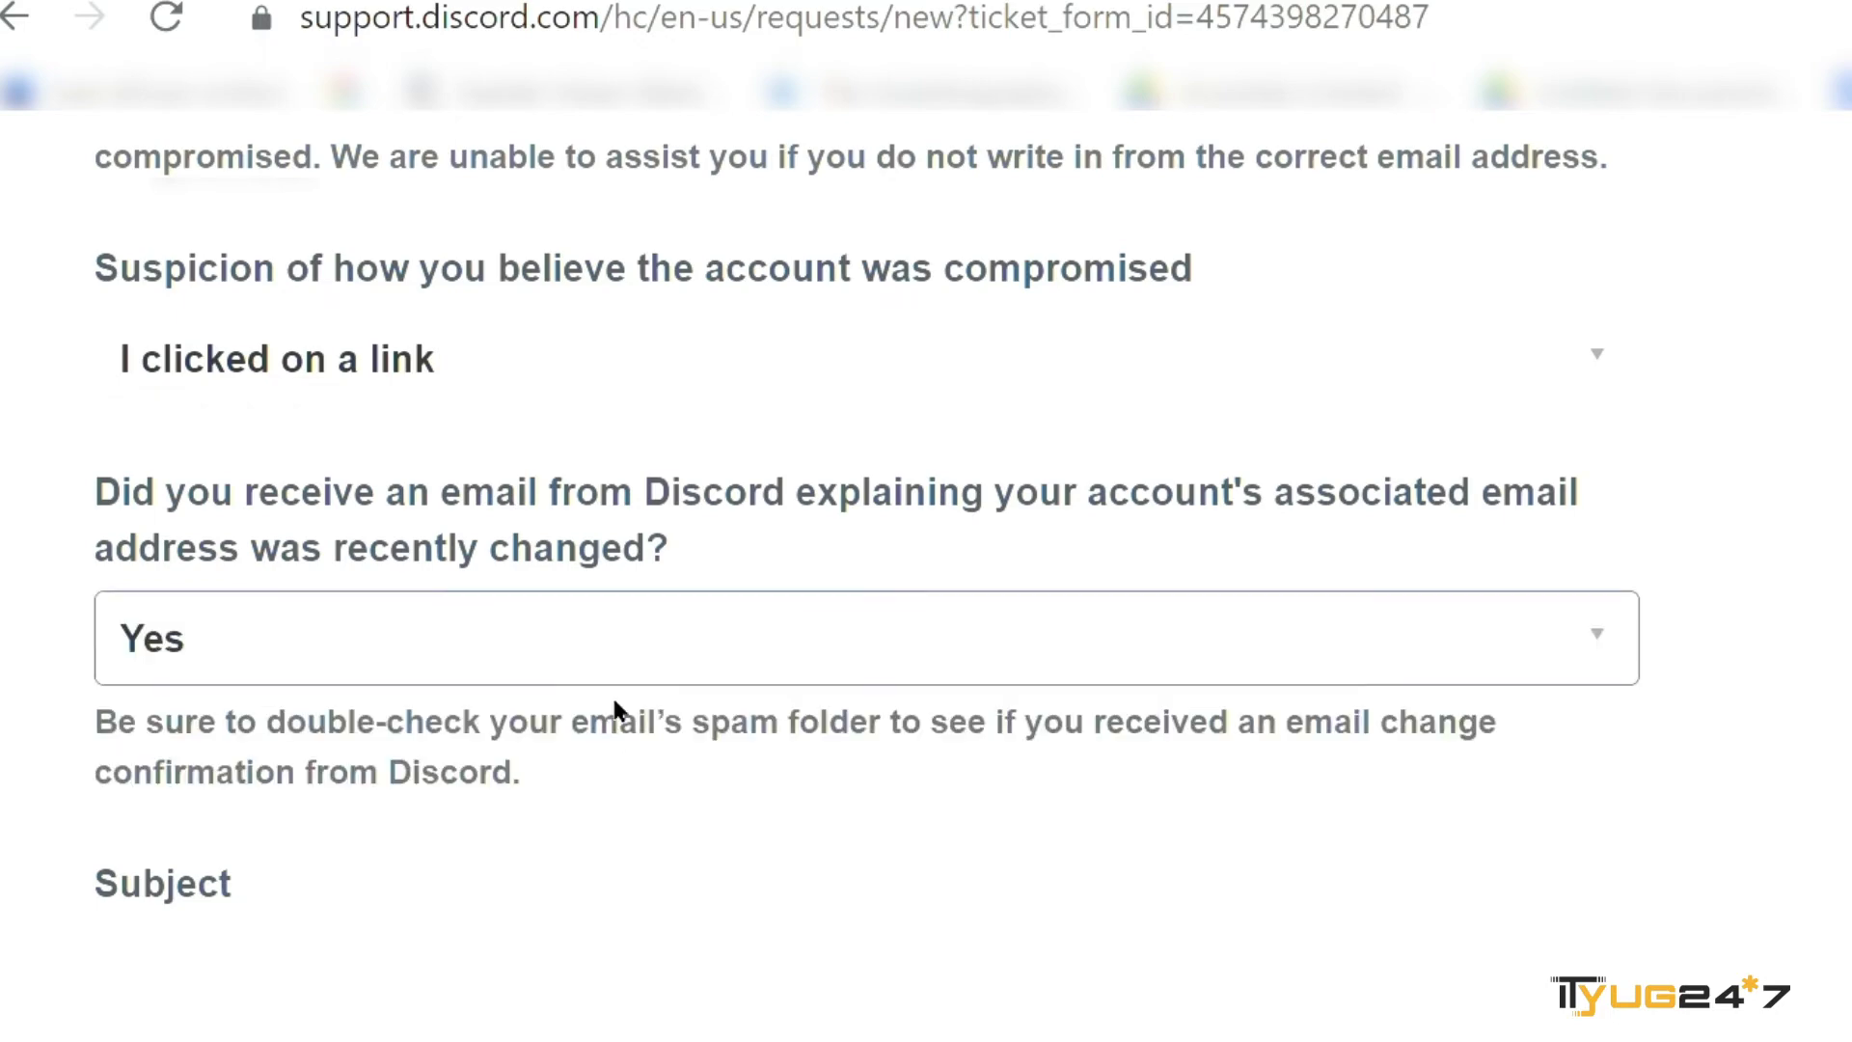
scroll(616, 710, down, 3)
click(174, 657)
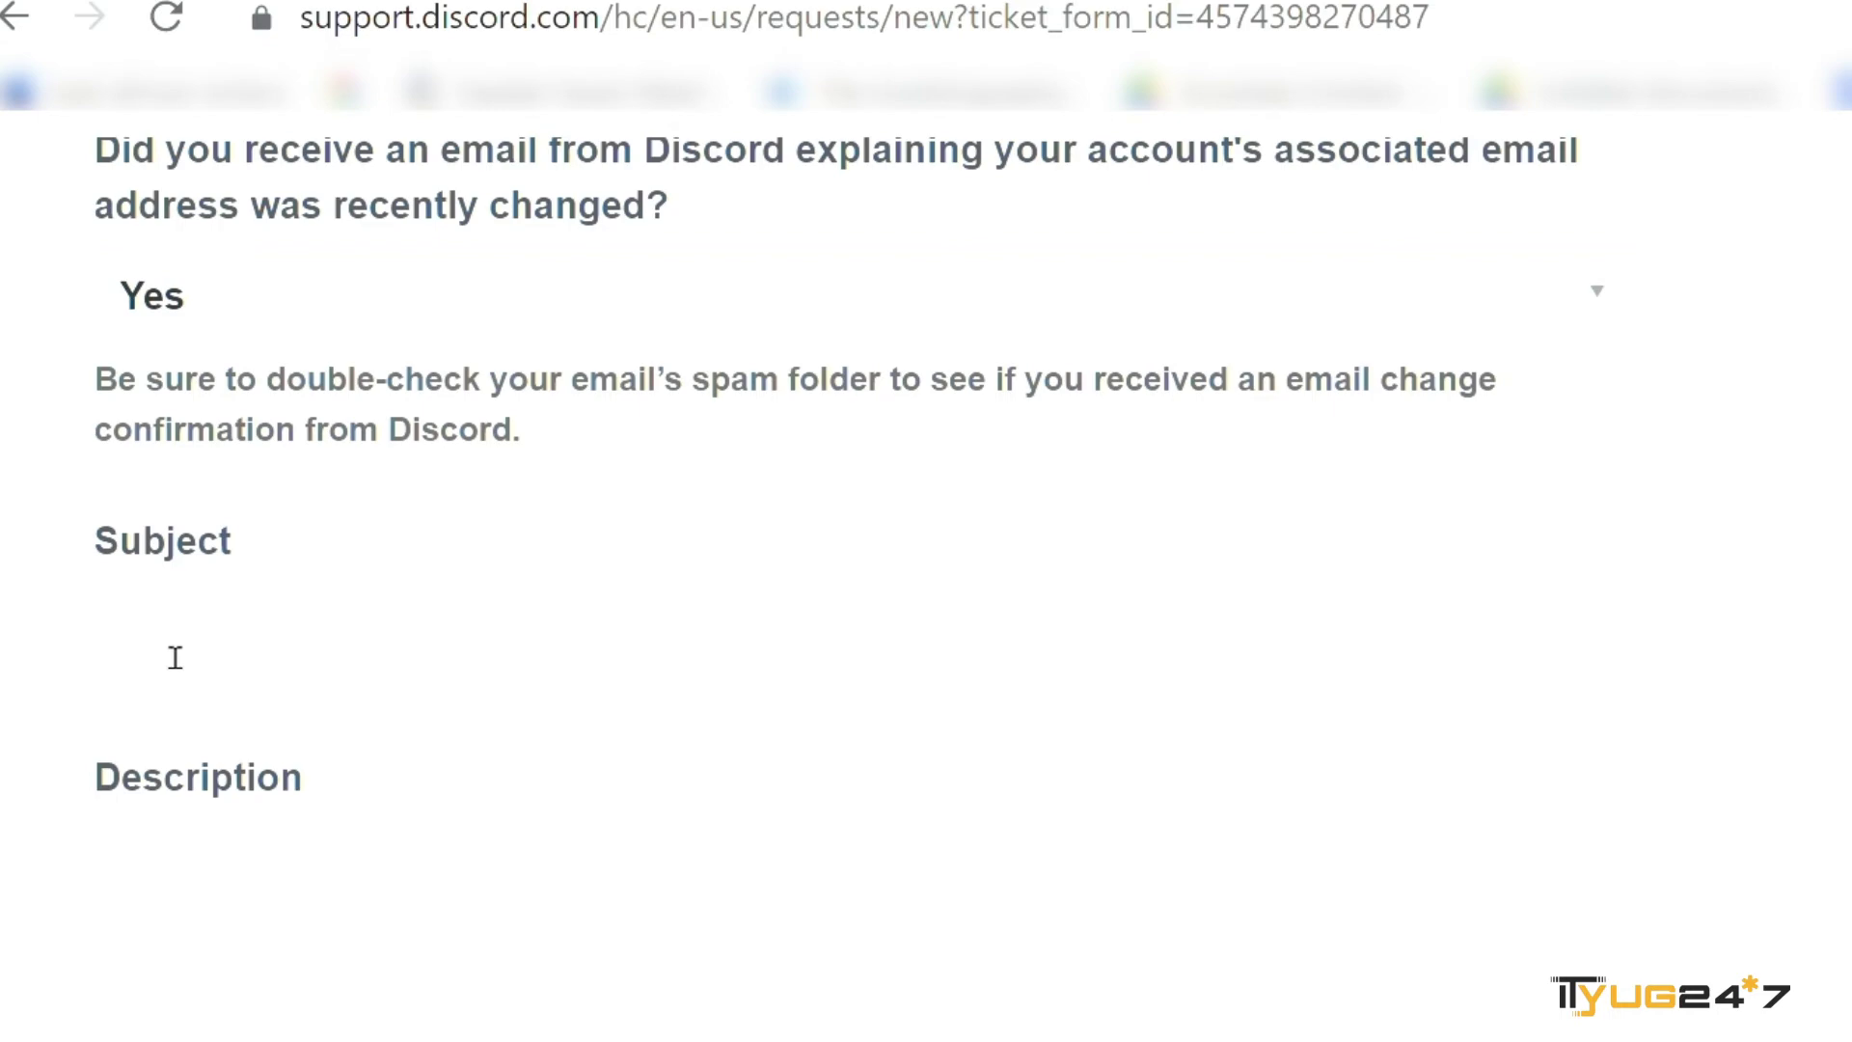
- Enter 'my discord account was hacked' as the request subject
text(my discord acc)
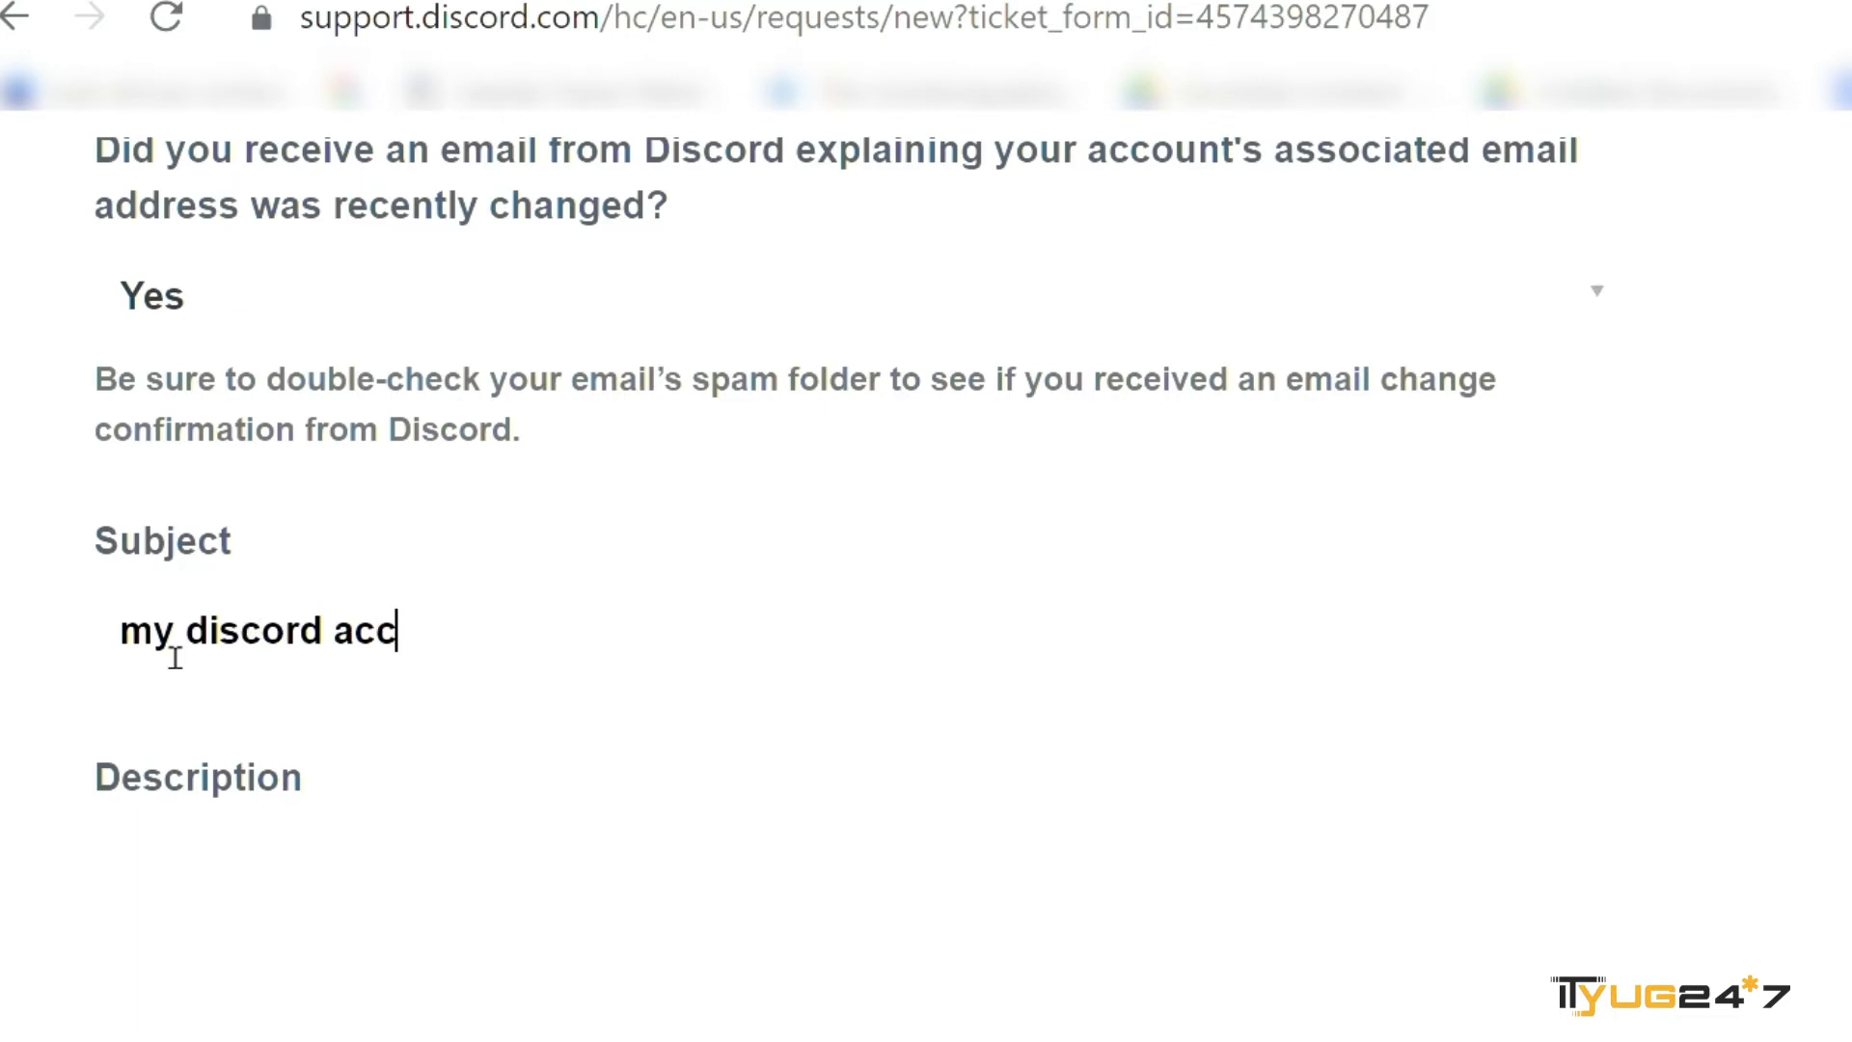
text(ount was )
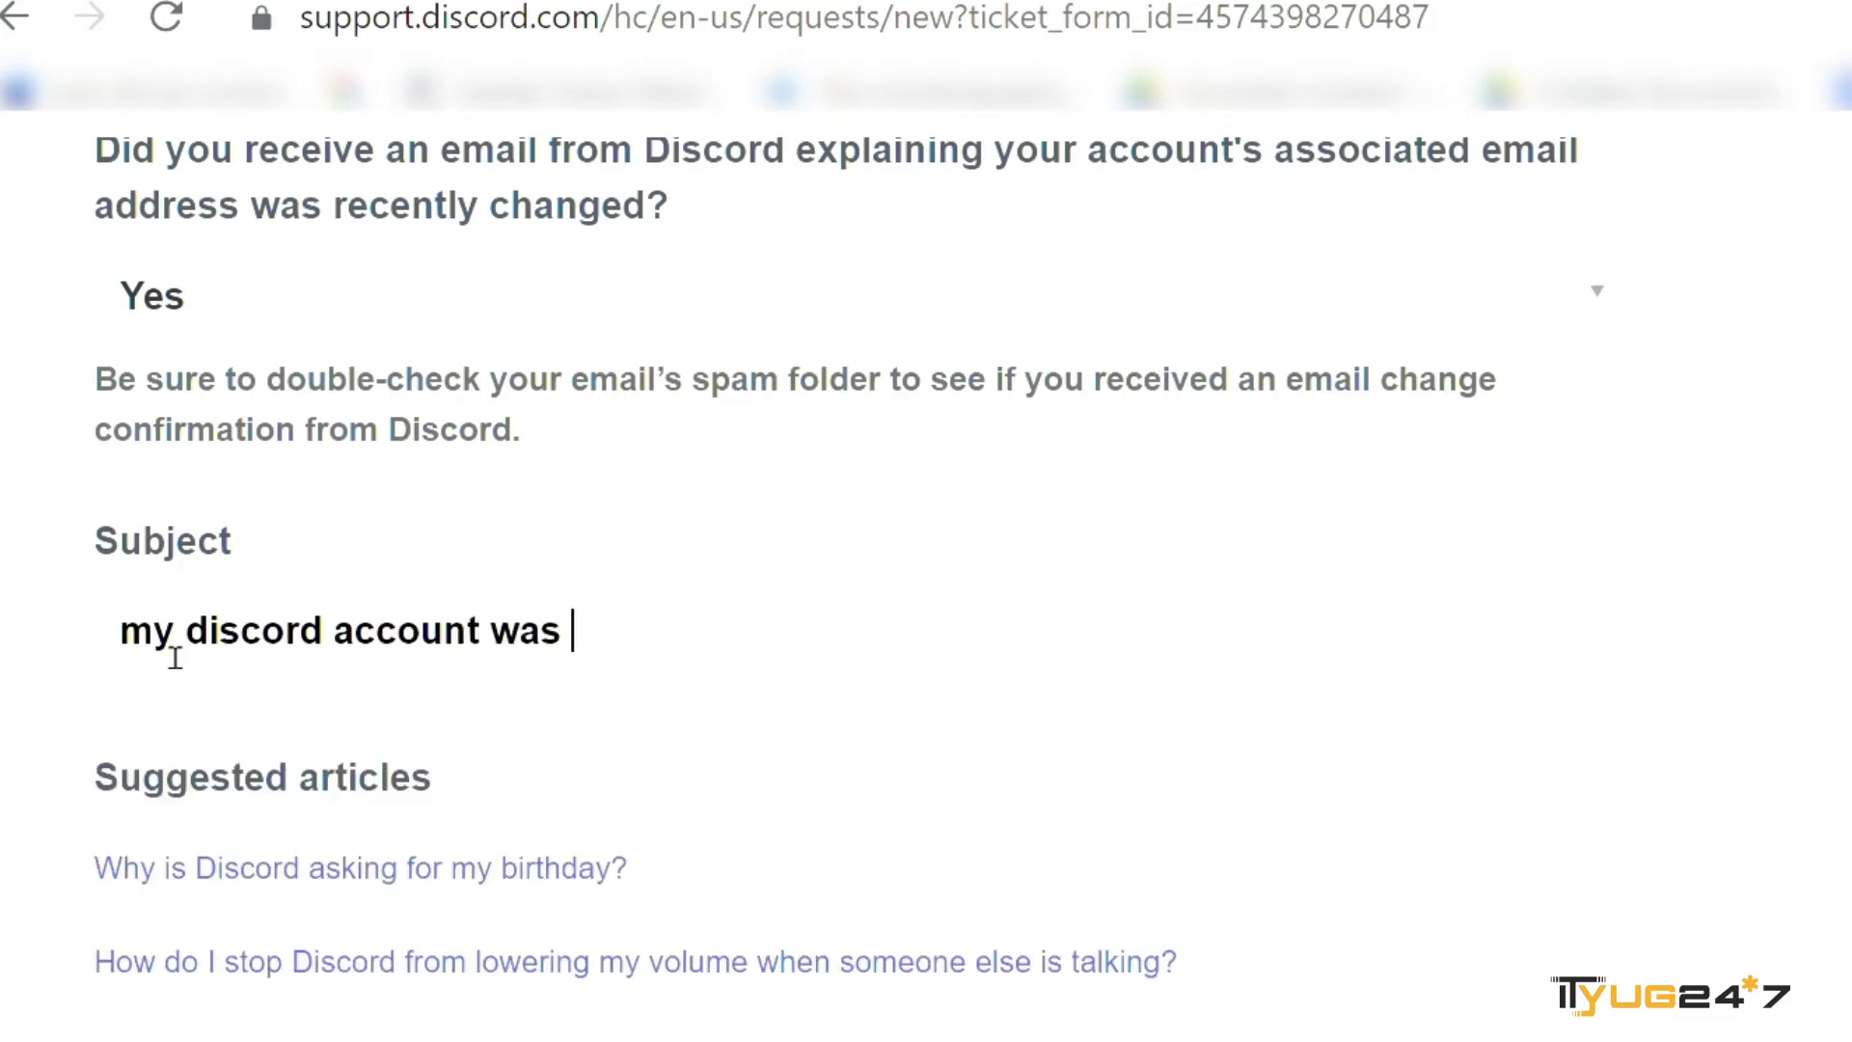
text(hacked)
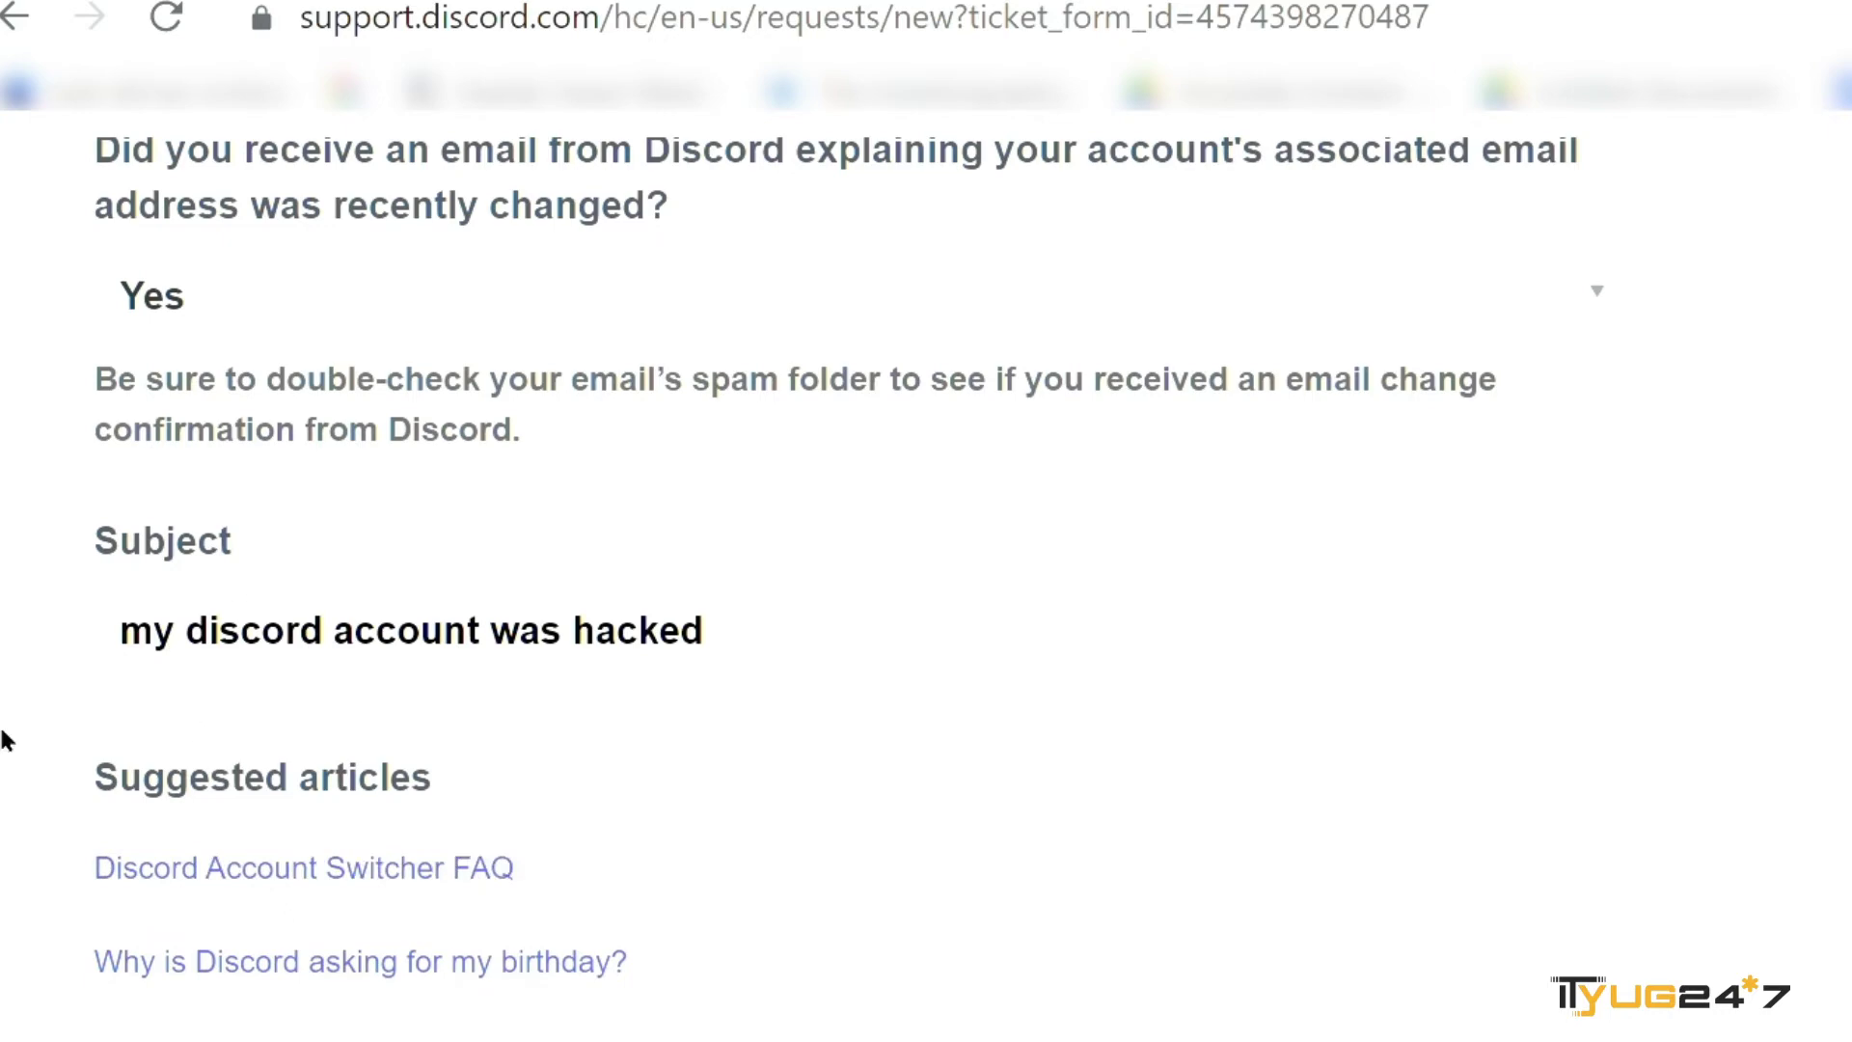
scroll(5, 740, down, 3)
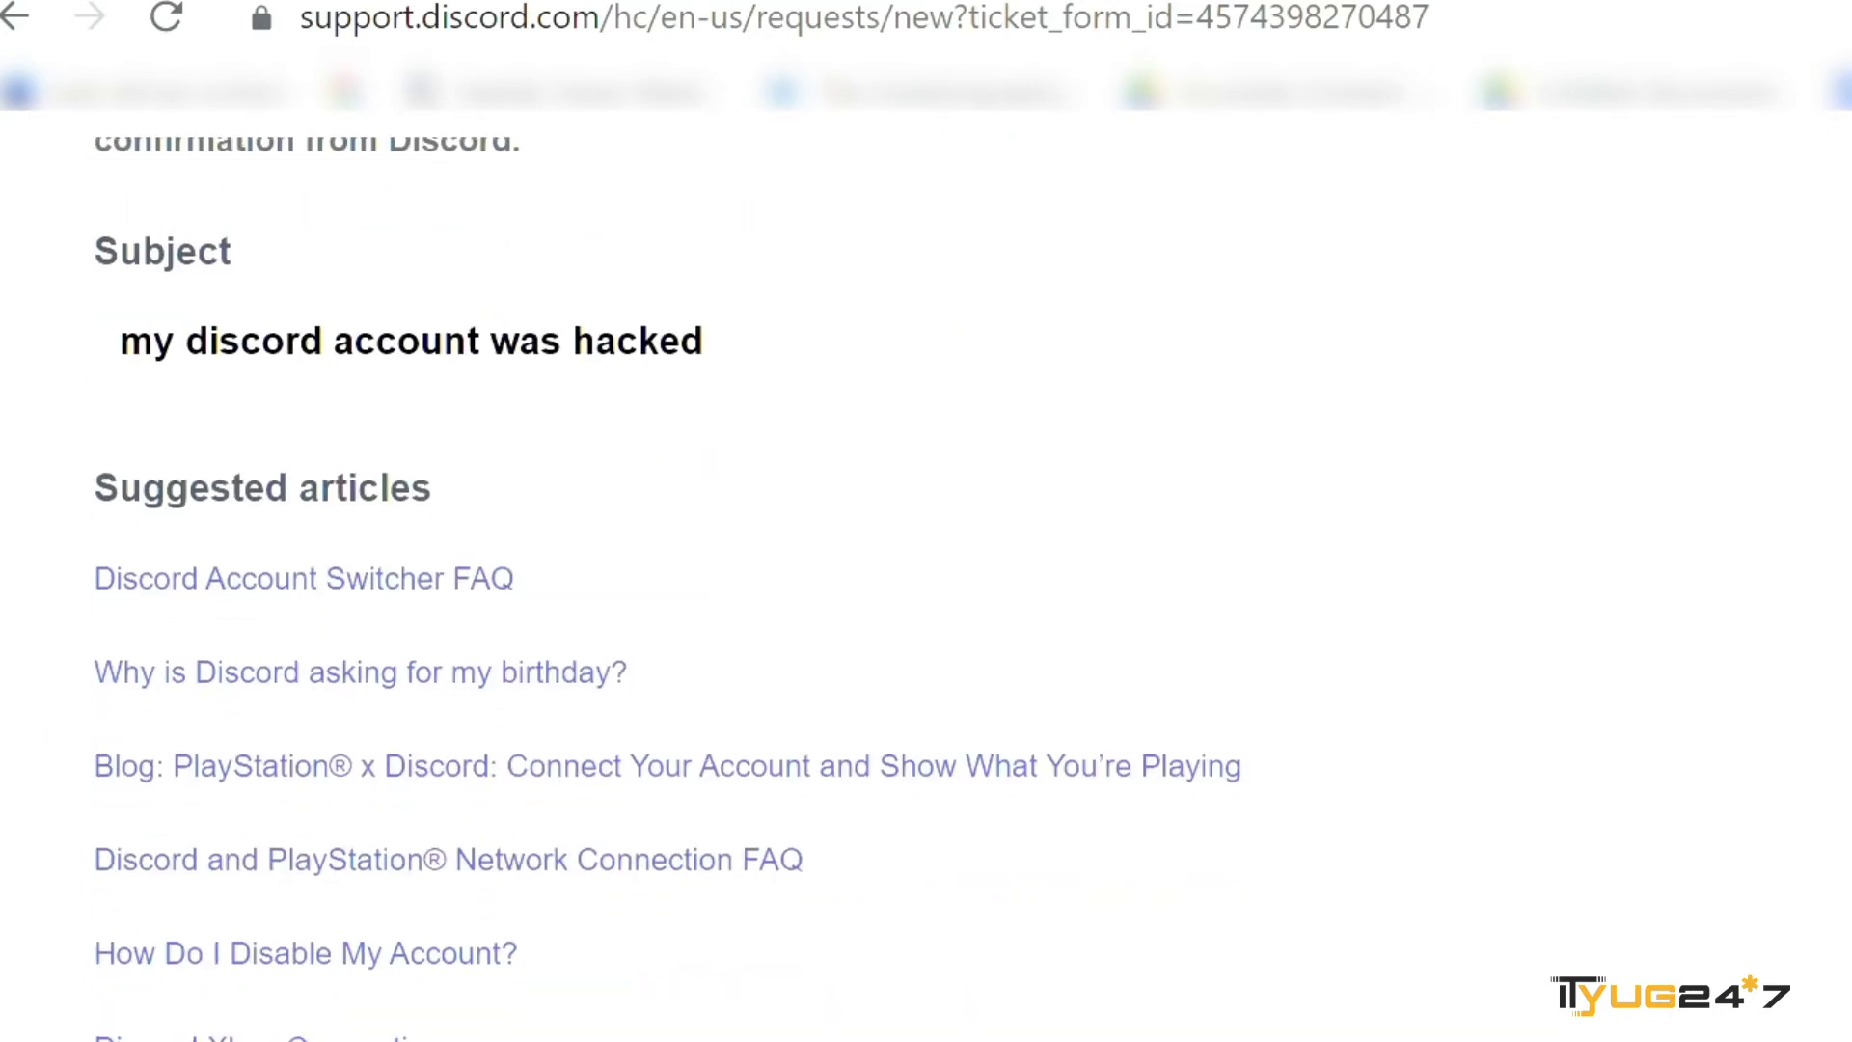
drag(1842, 695, 955, 364)
click(955, 364)
- Fill the description with 'I think my discord account is hacked as i am unable yo login my account.'
key(Return)
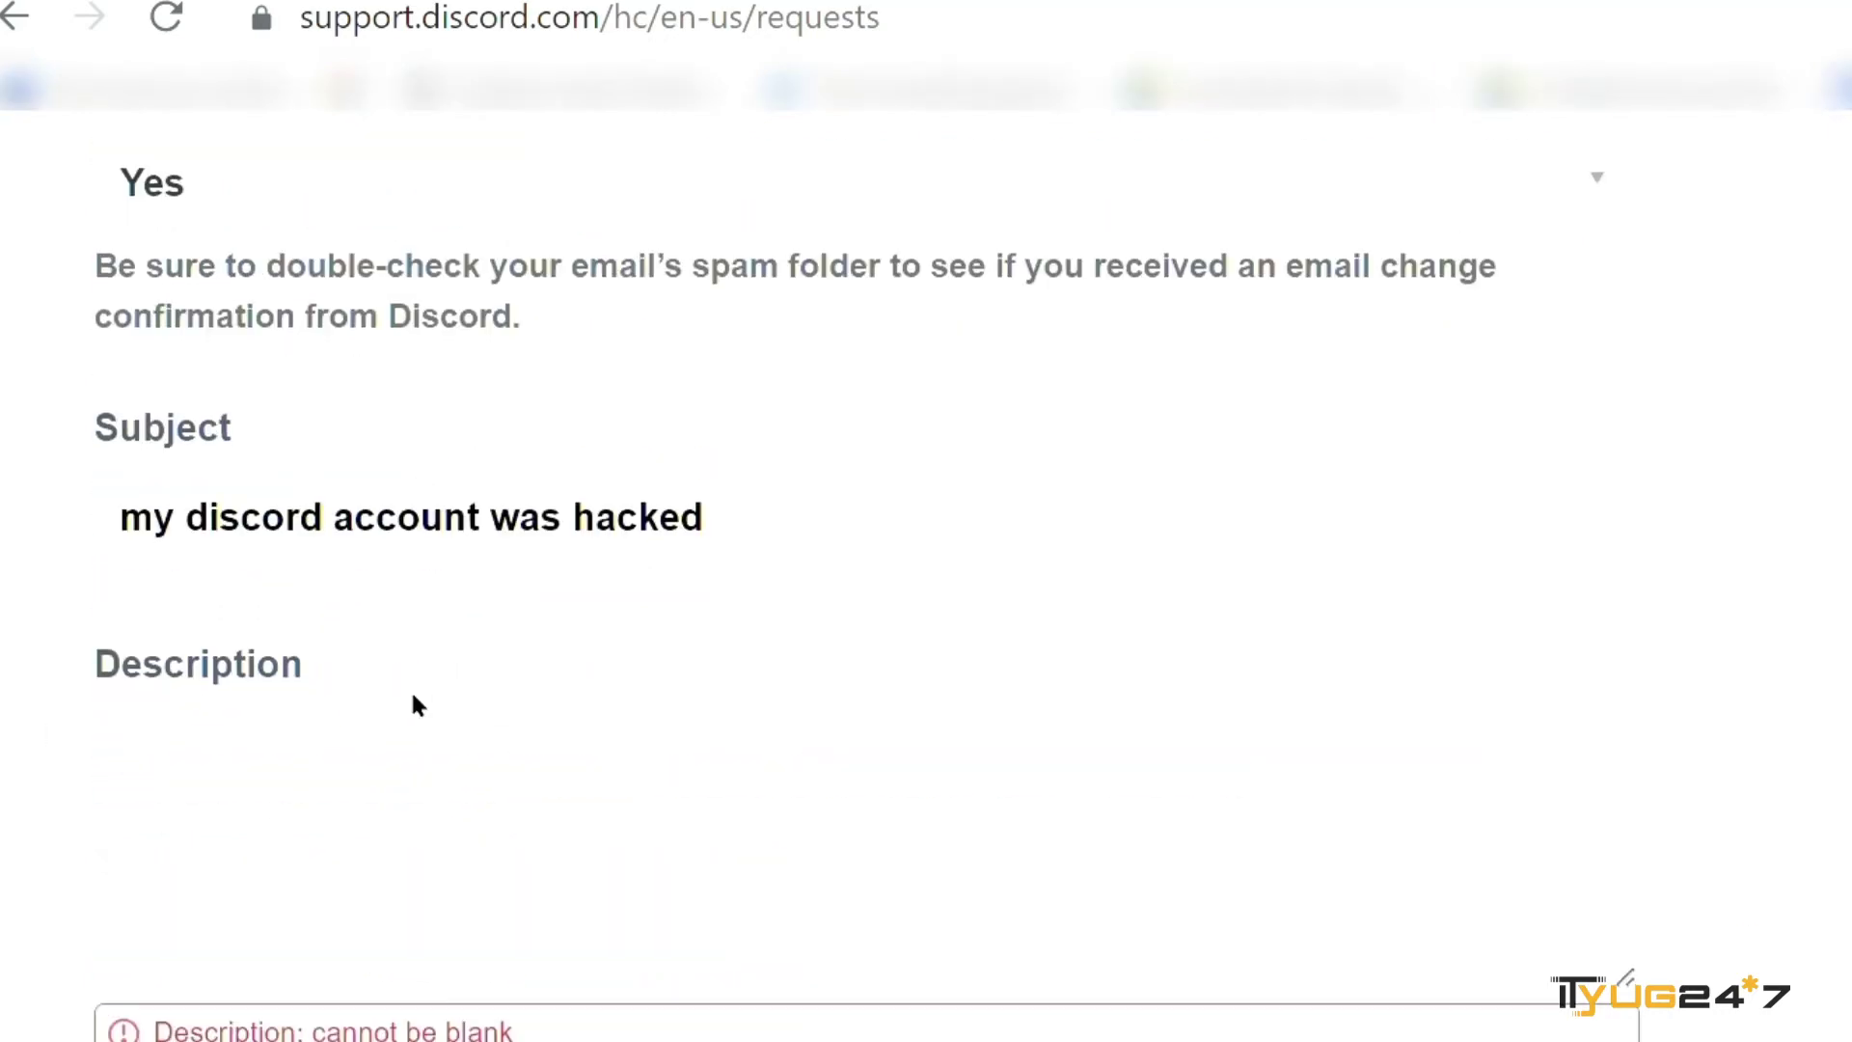
scroll(275, 788, down, 1)
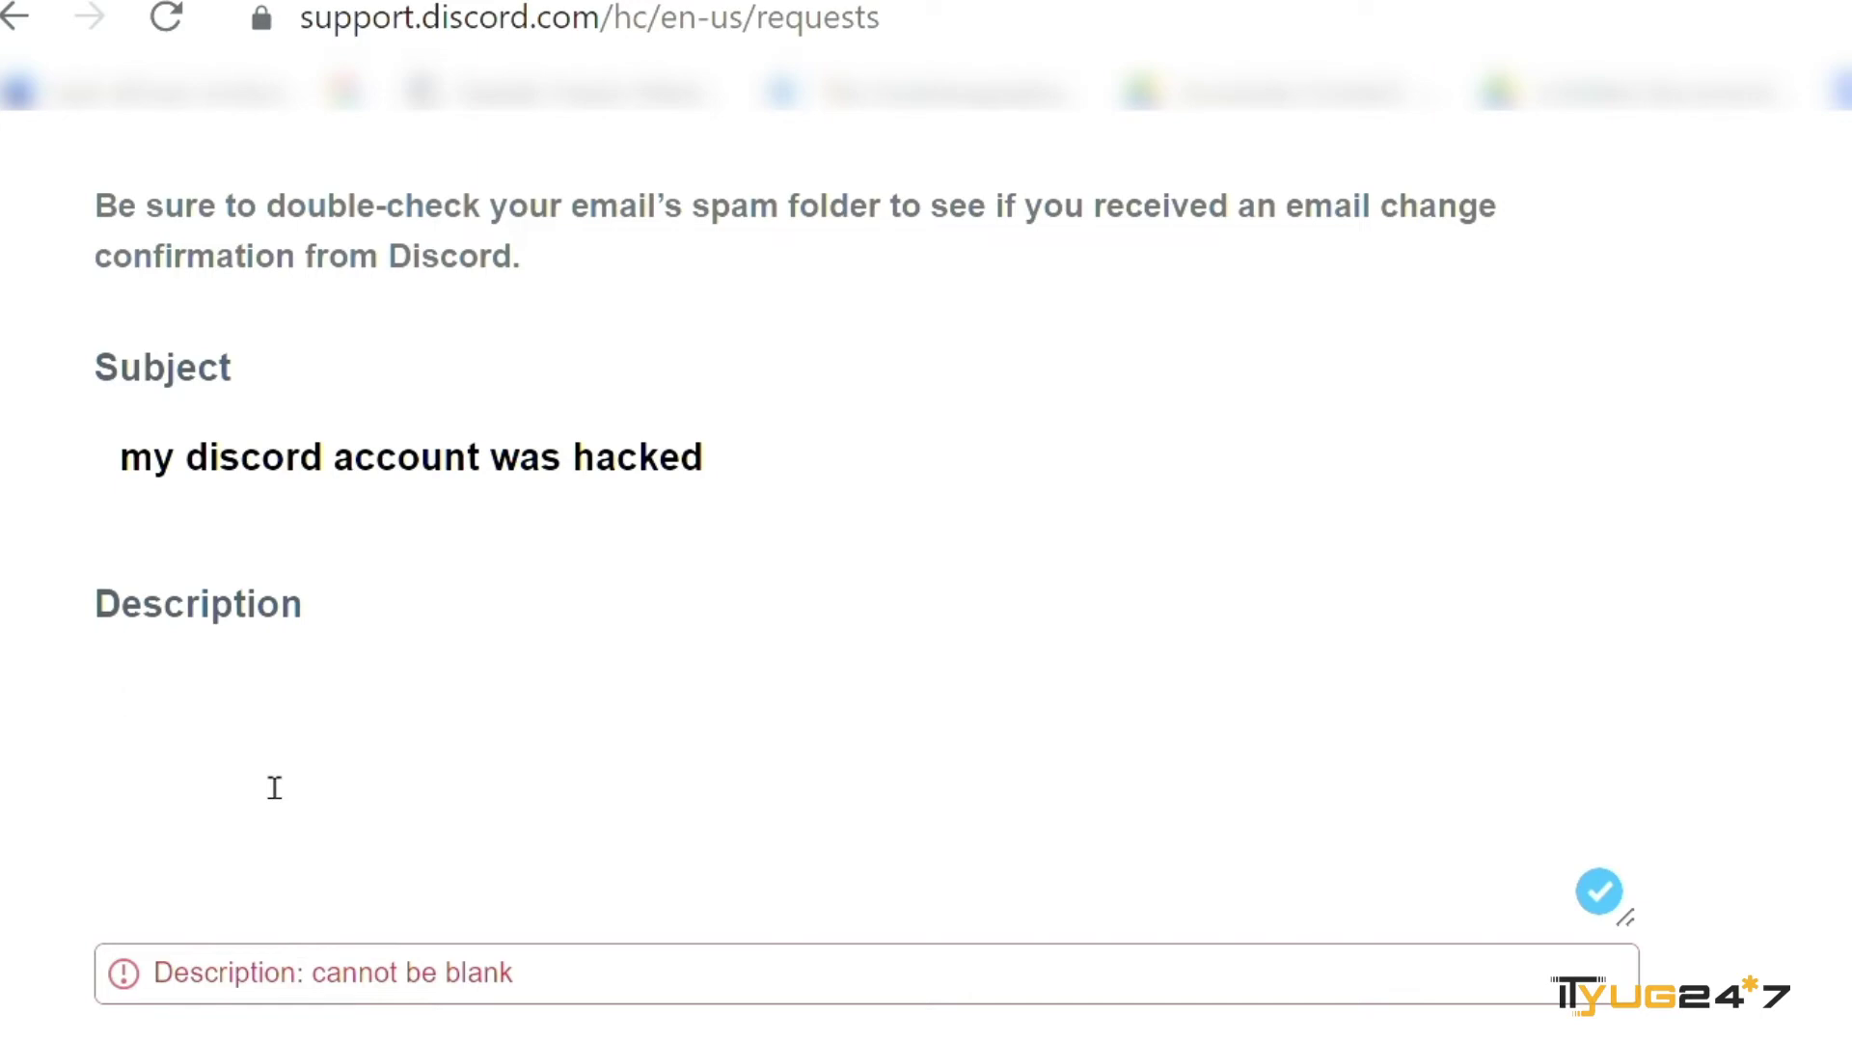
text(I think my discord account is hacked as i am unabl)
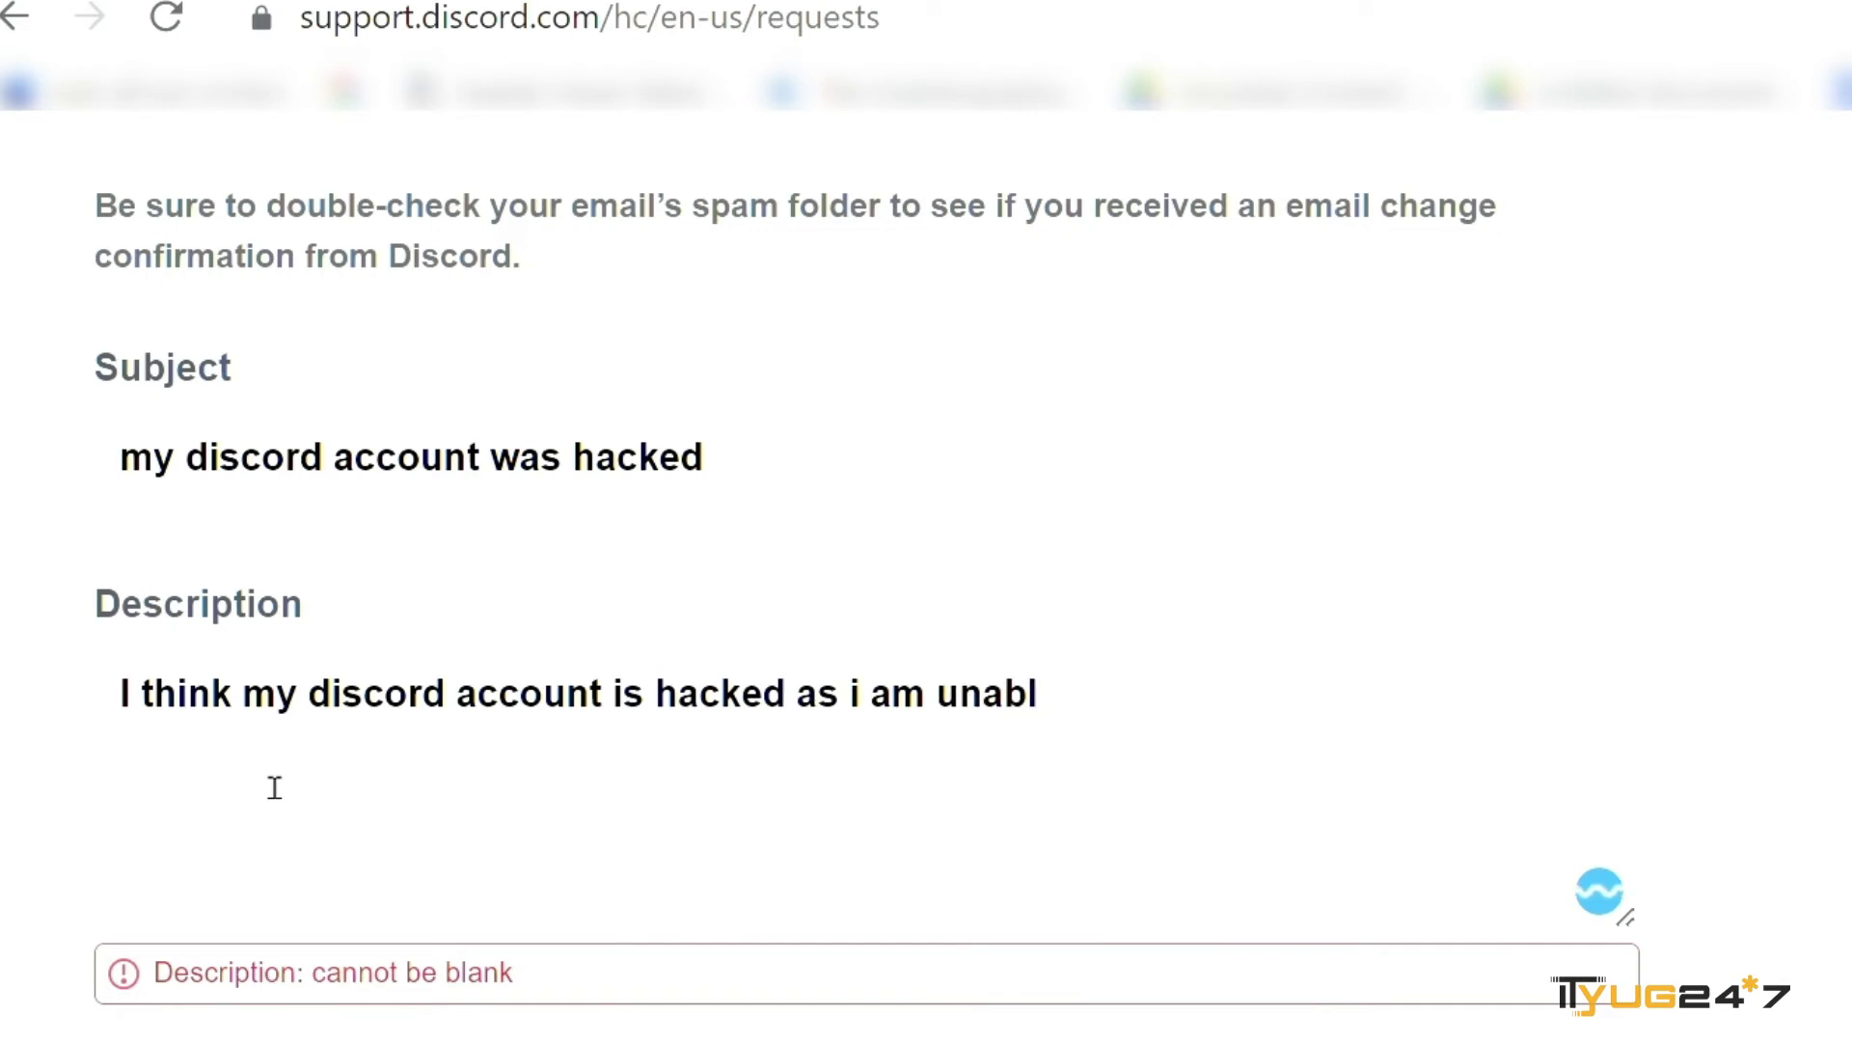
text(e yo l)
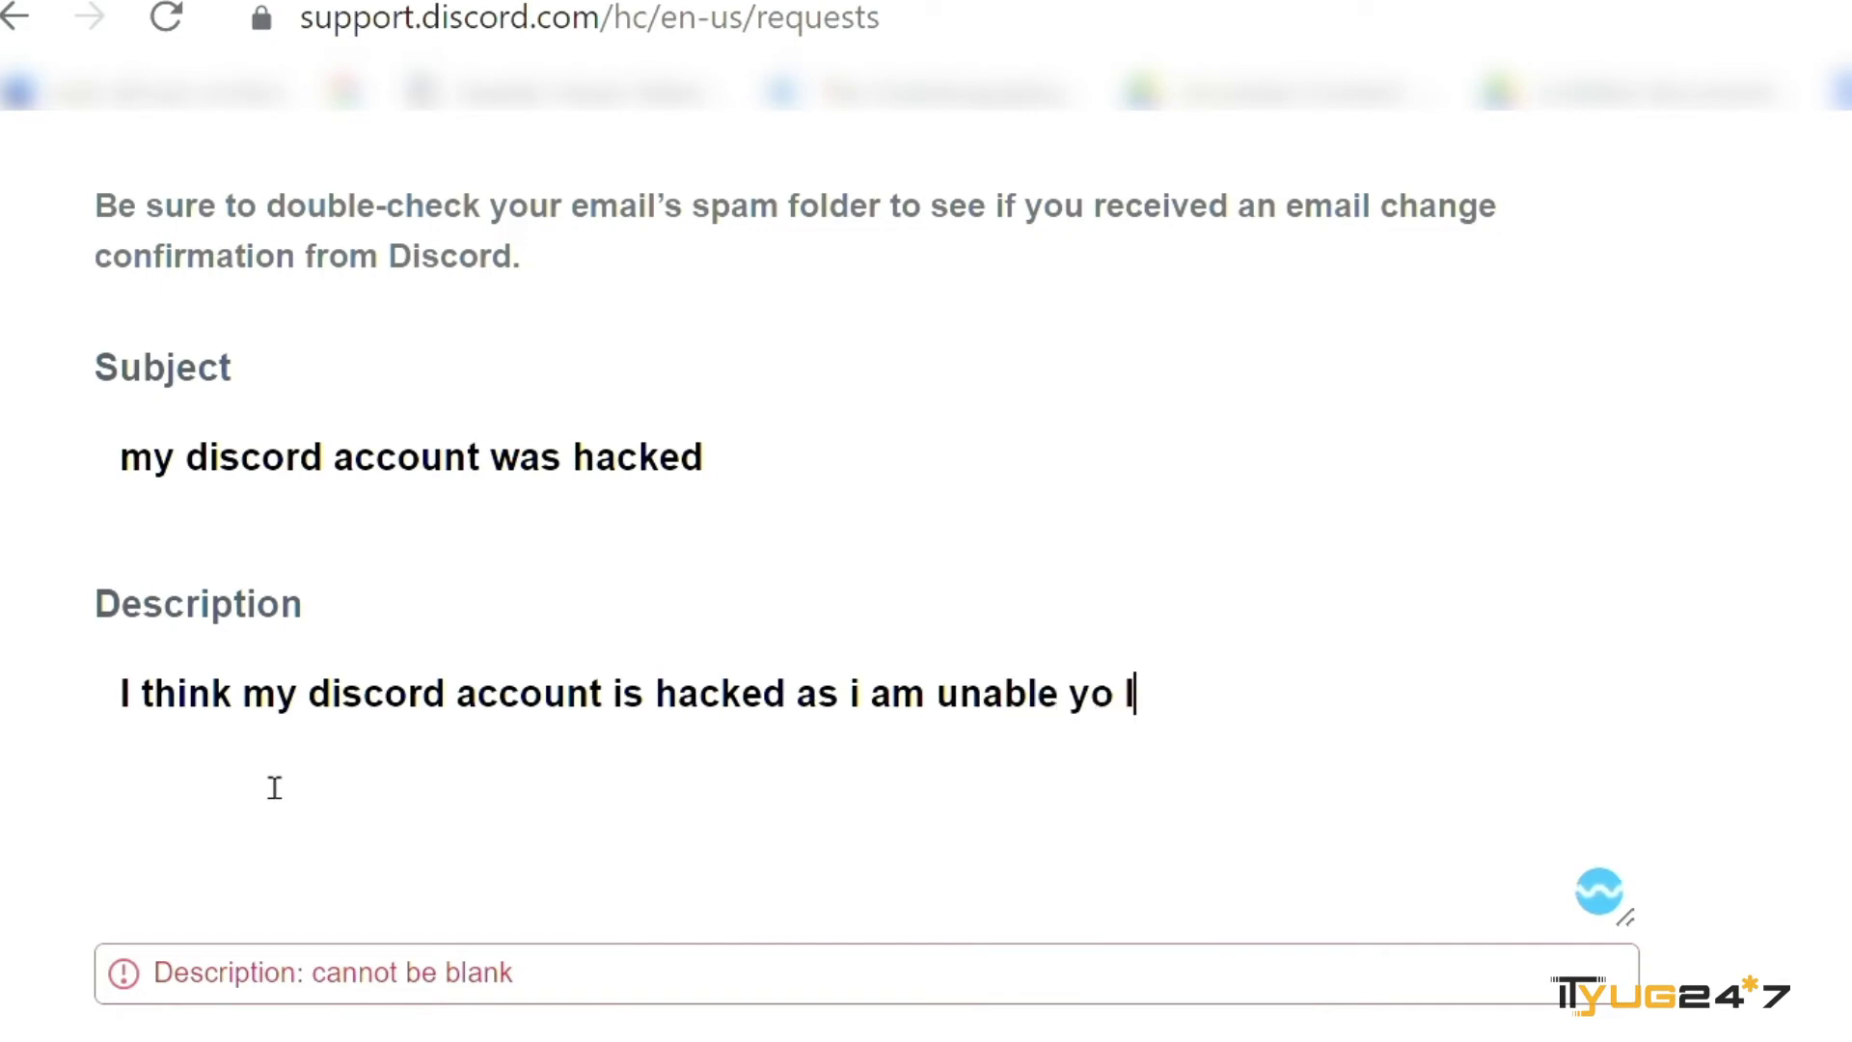
text(ogin my accou)
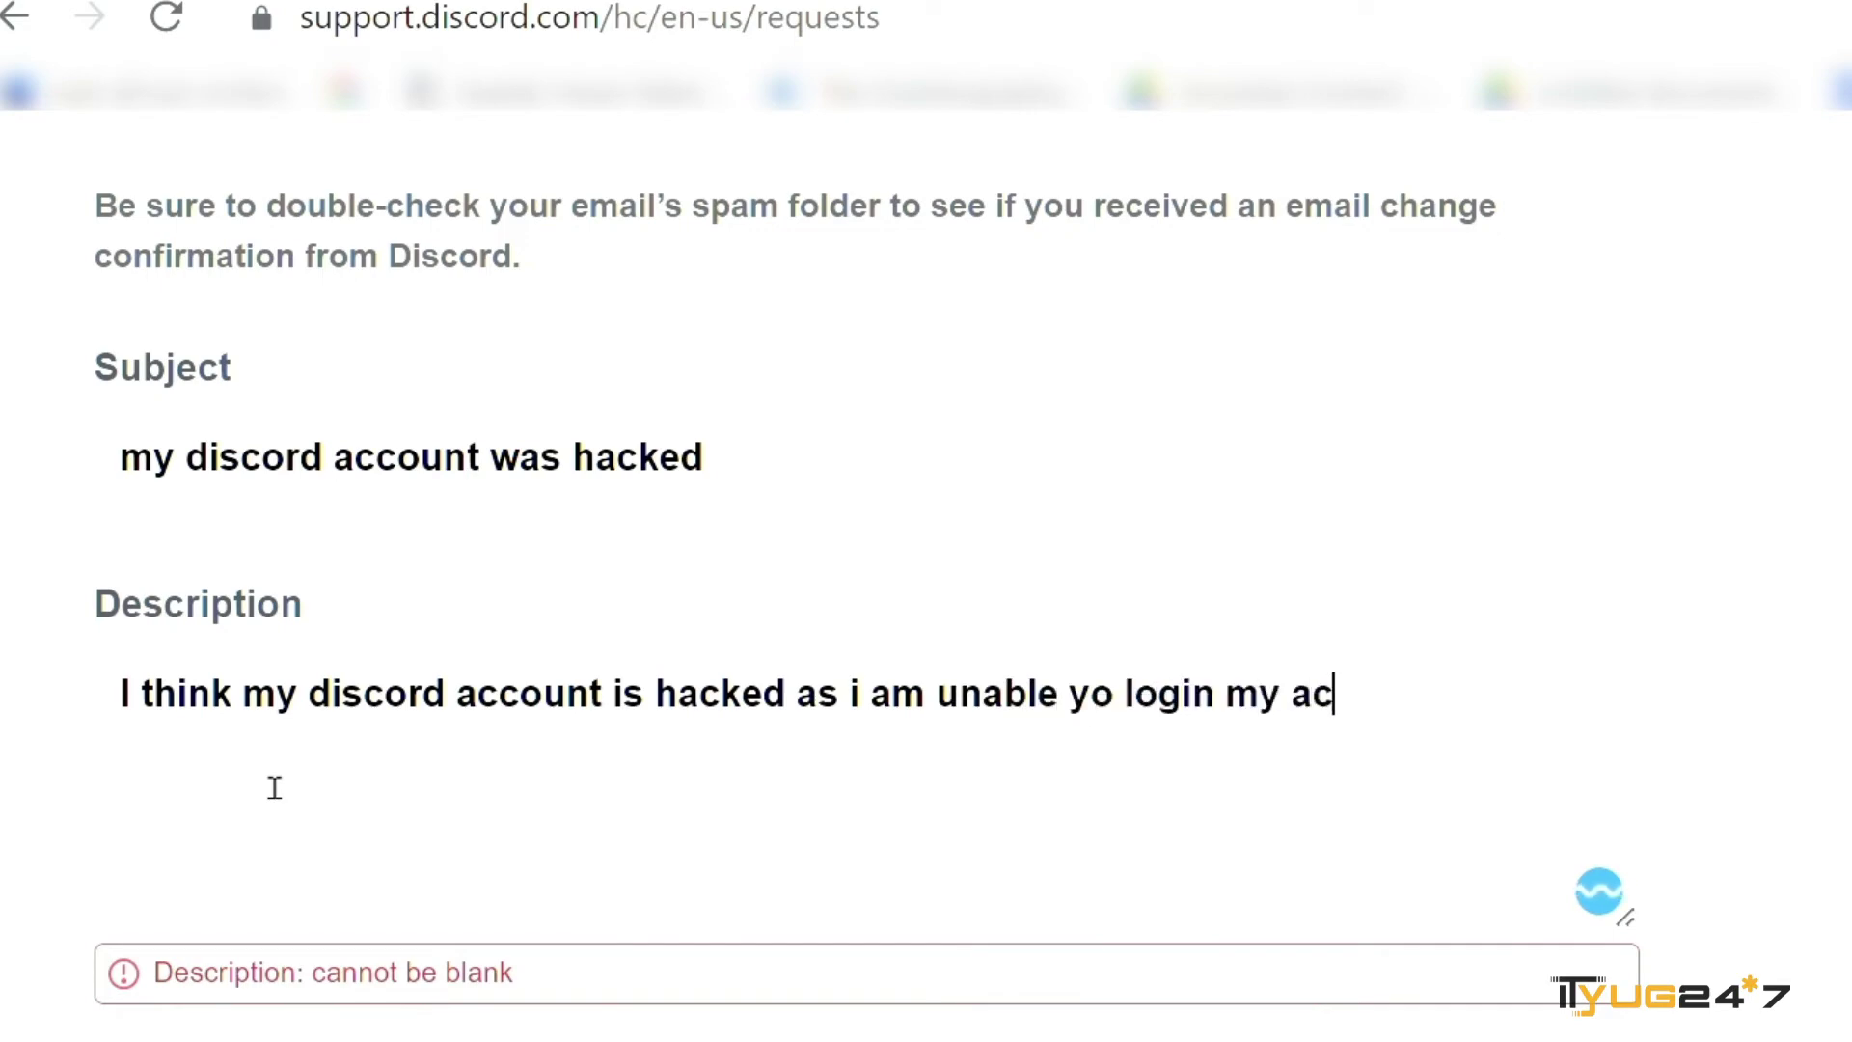
text(nt.)
scroll(275, 787, down, 5)
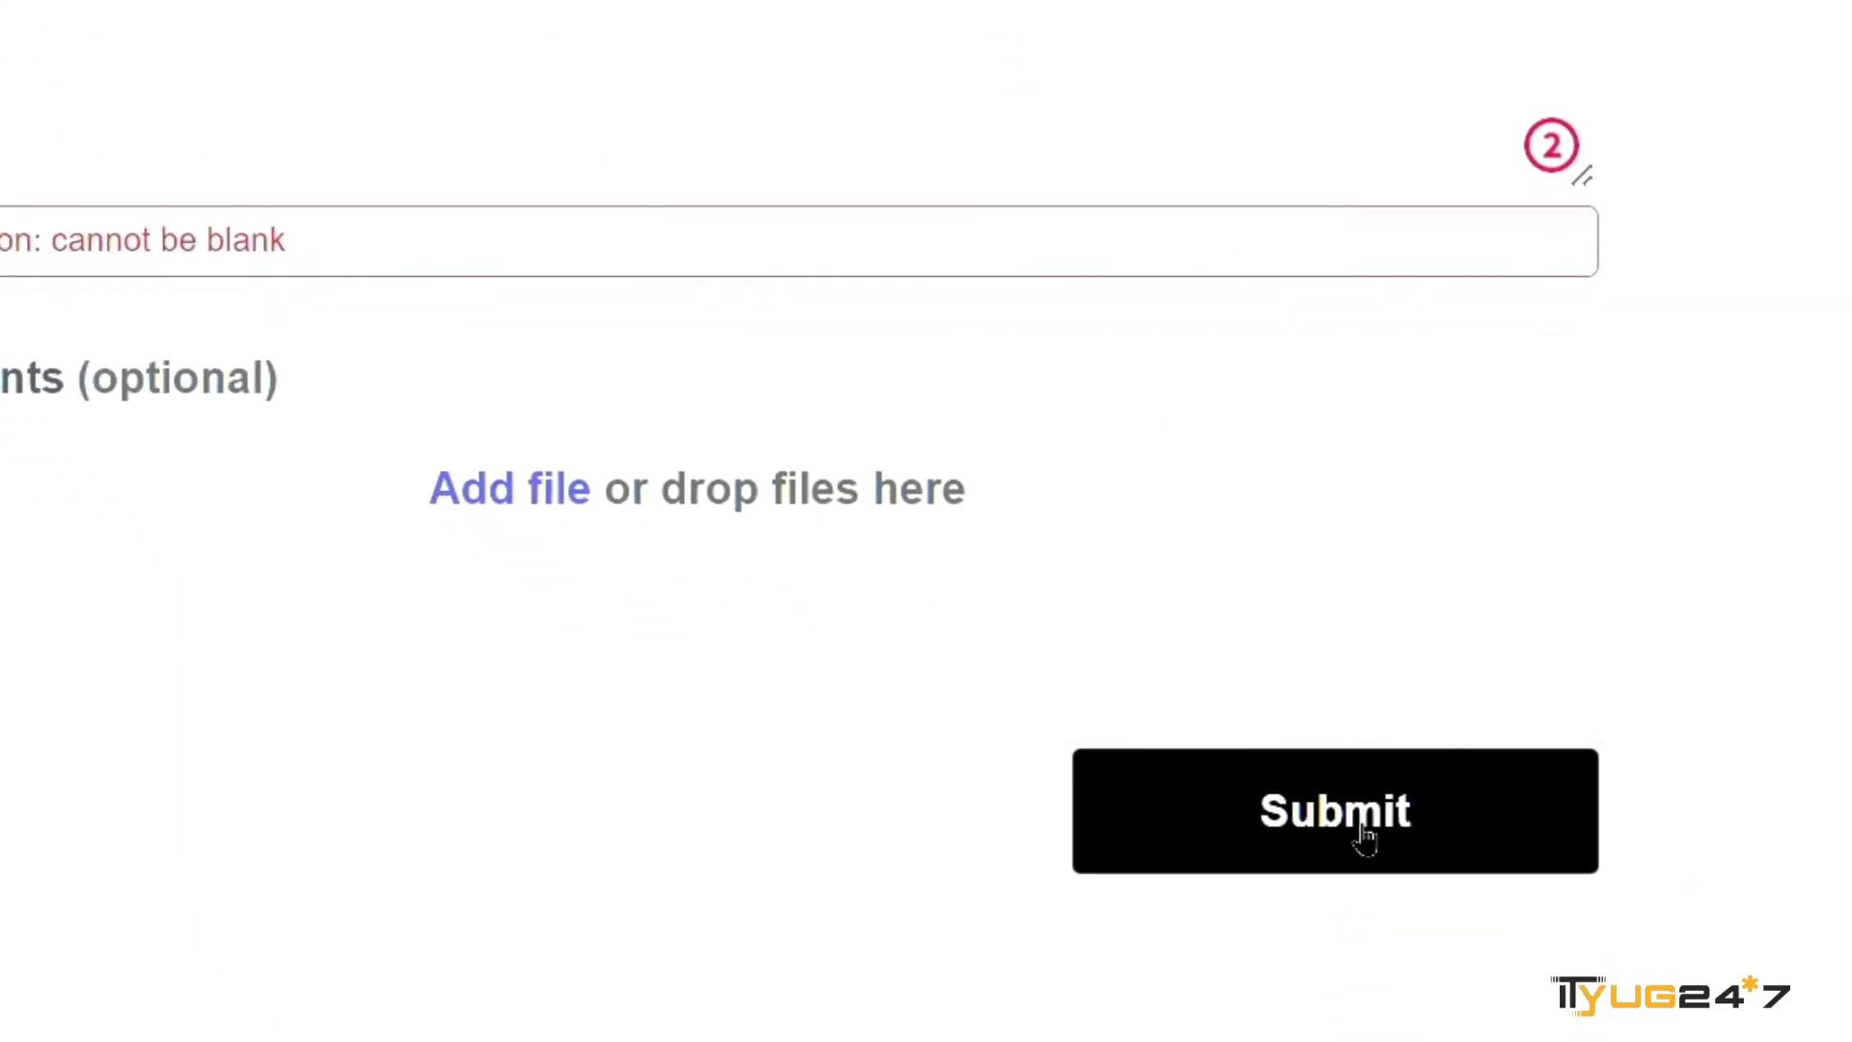
- Submit the hacked-account request, then close it with 'Yes, close my request'
click(1365, 835)
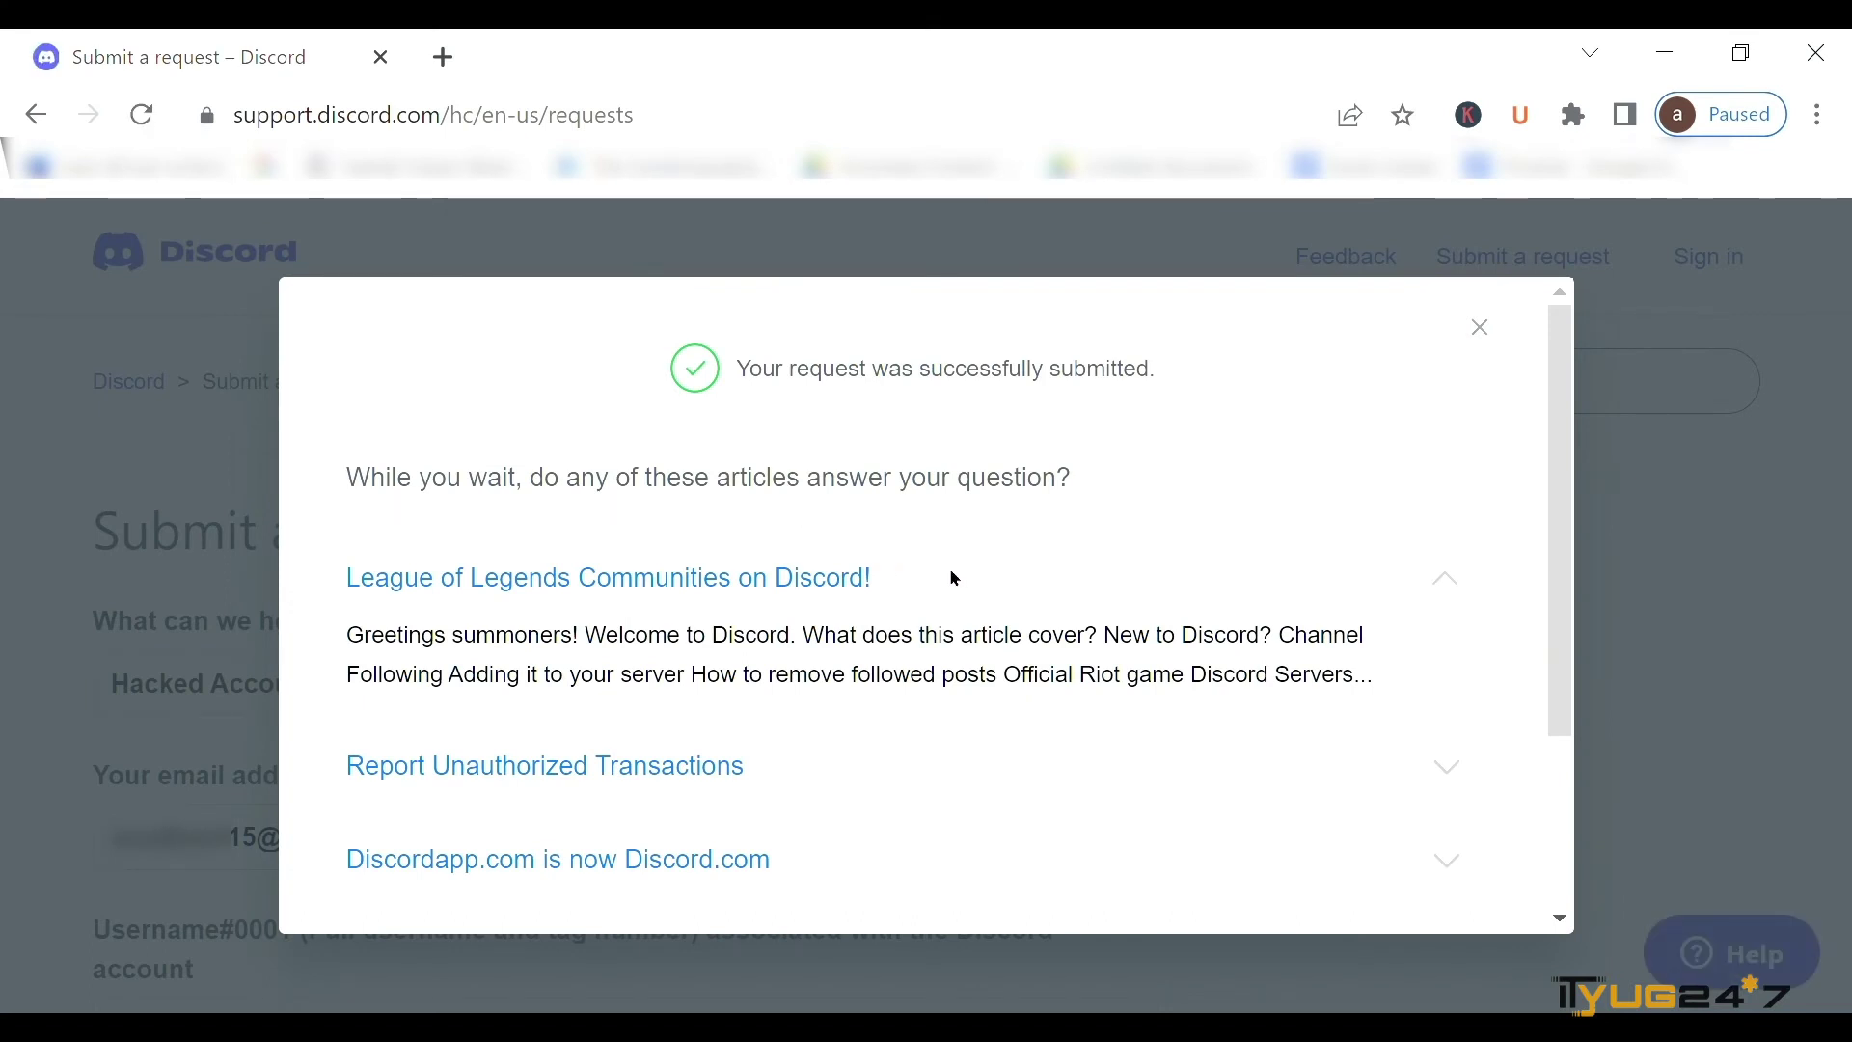
scroll(953, 579, down, 2)
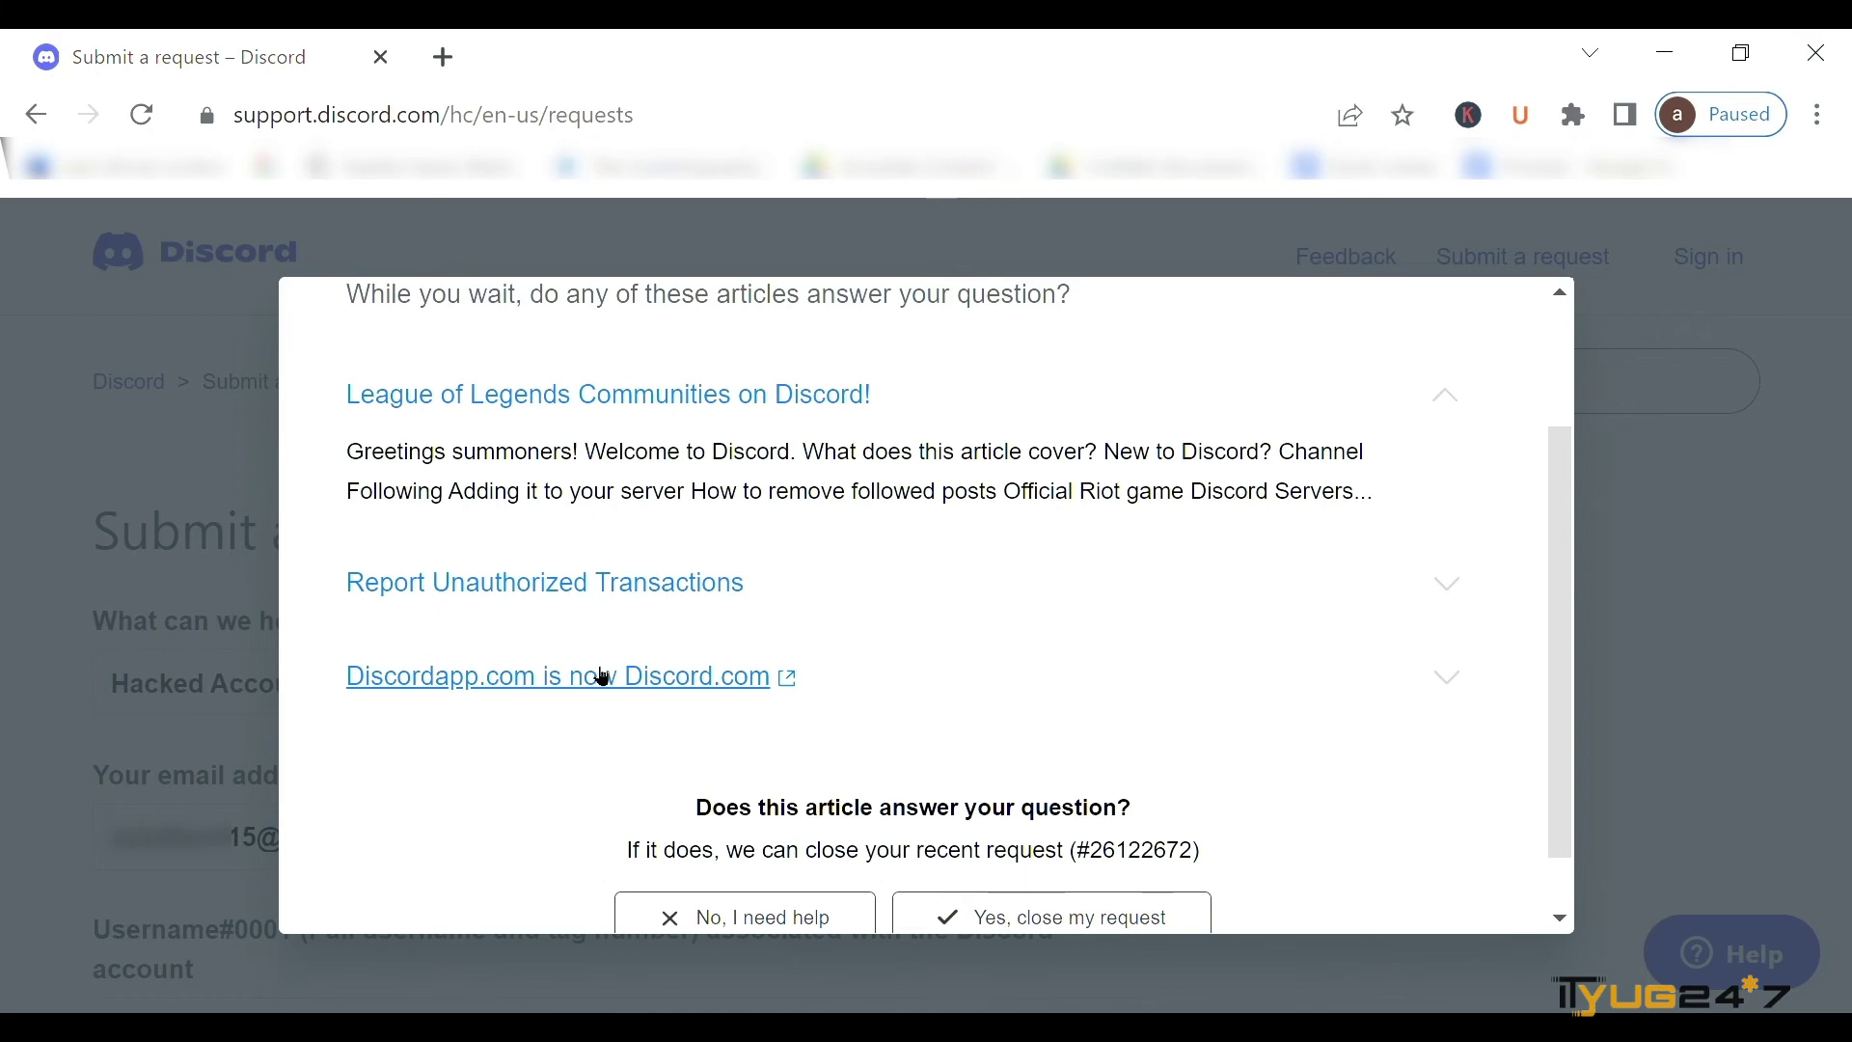
scroll(603, 675, down, 1)
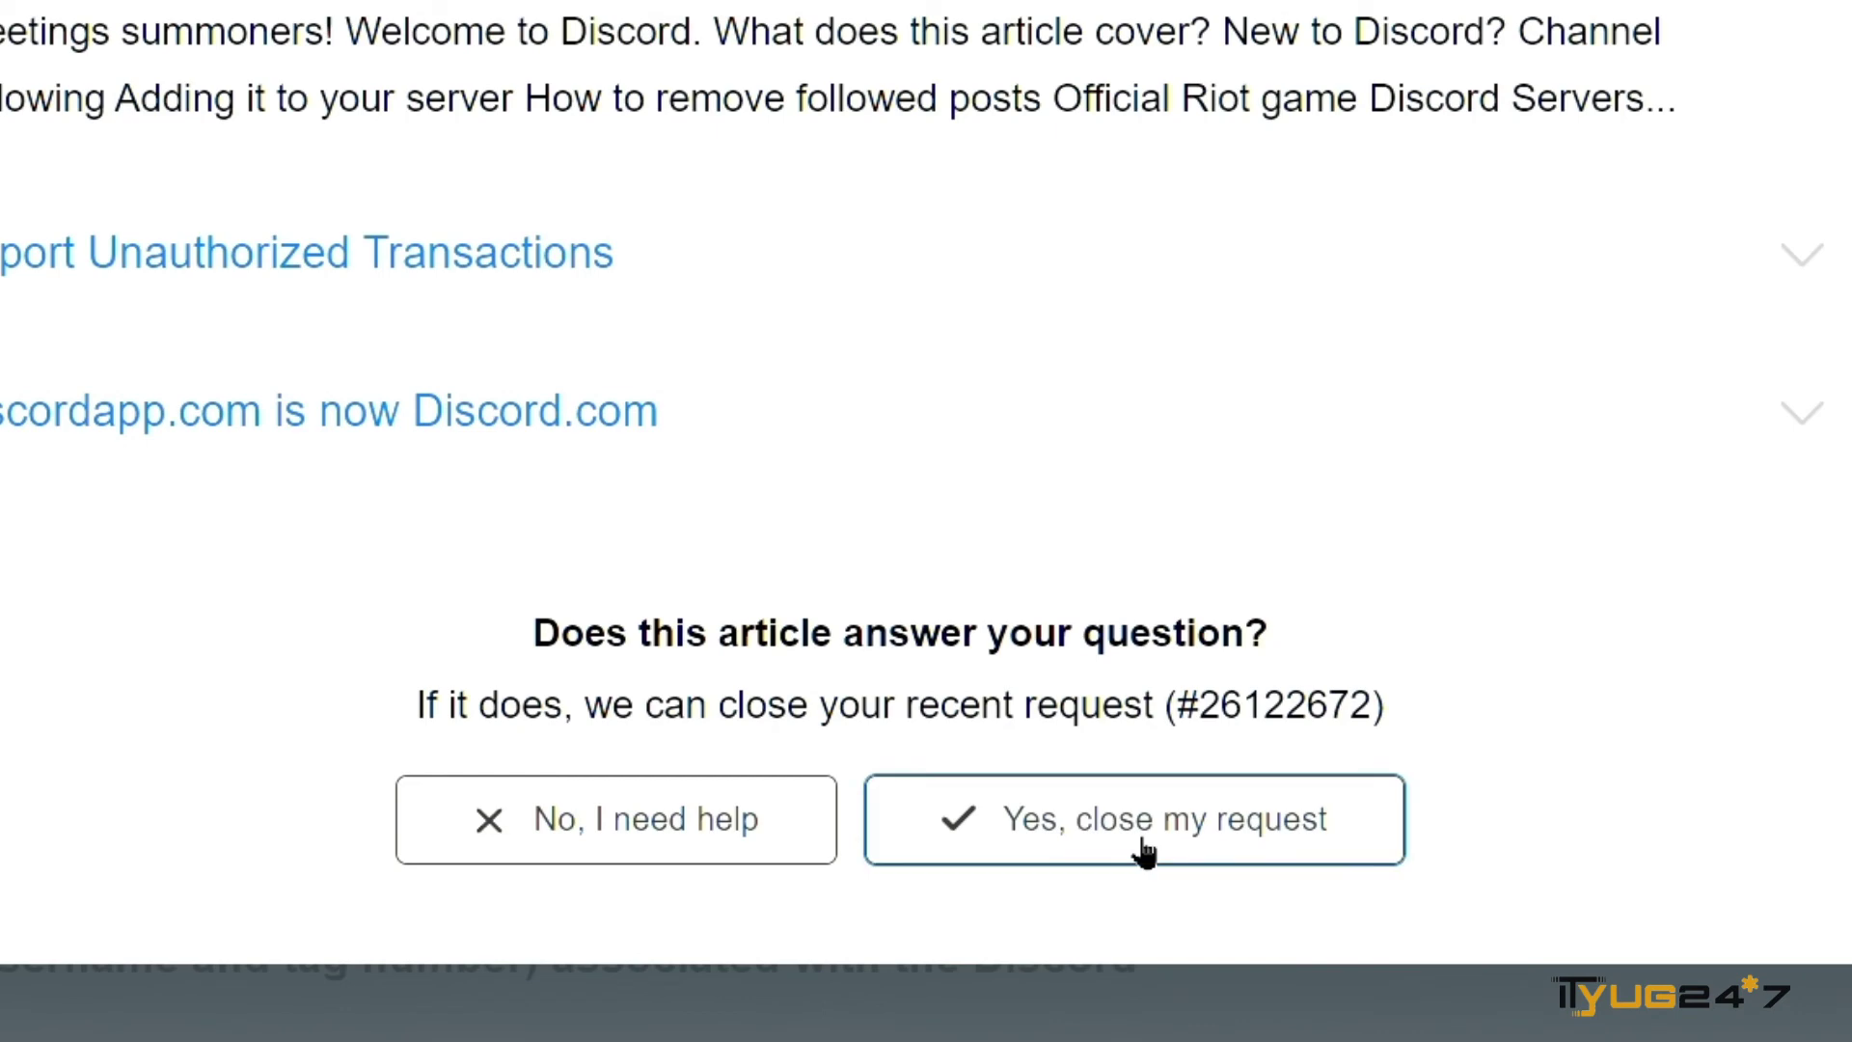
click(1145, 851)
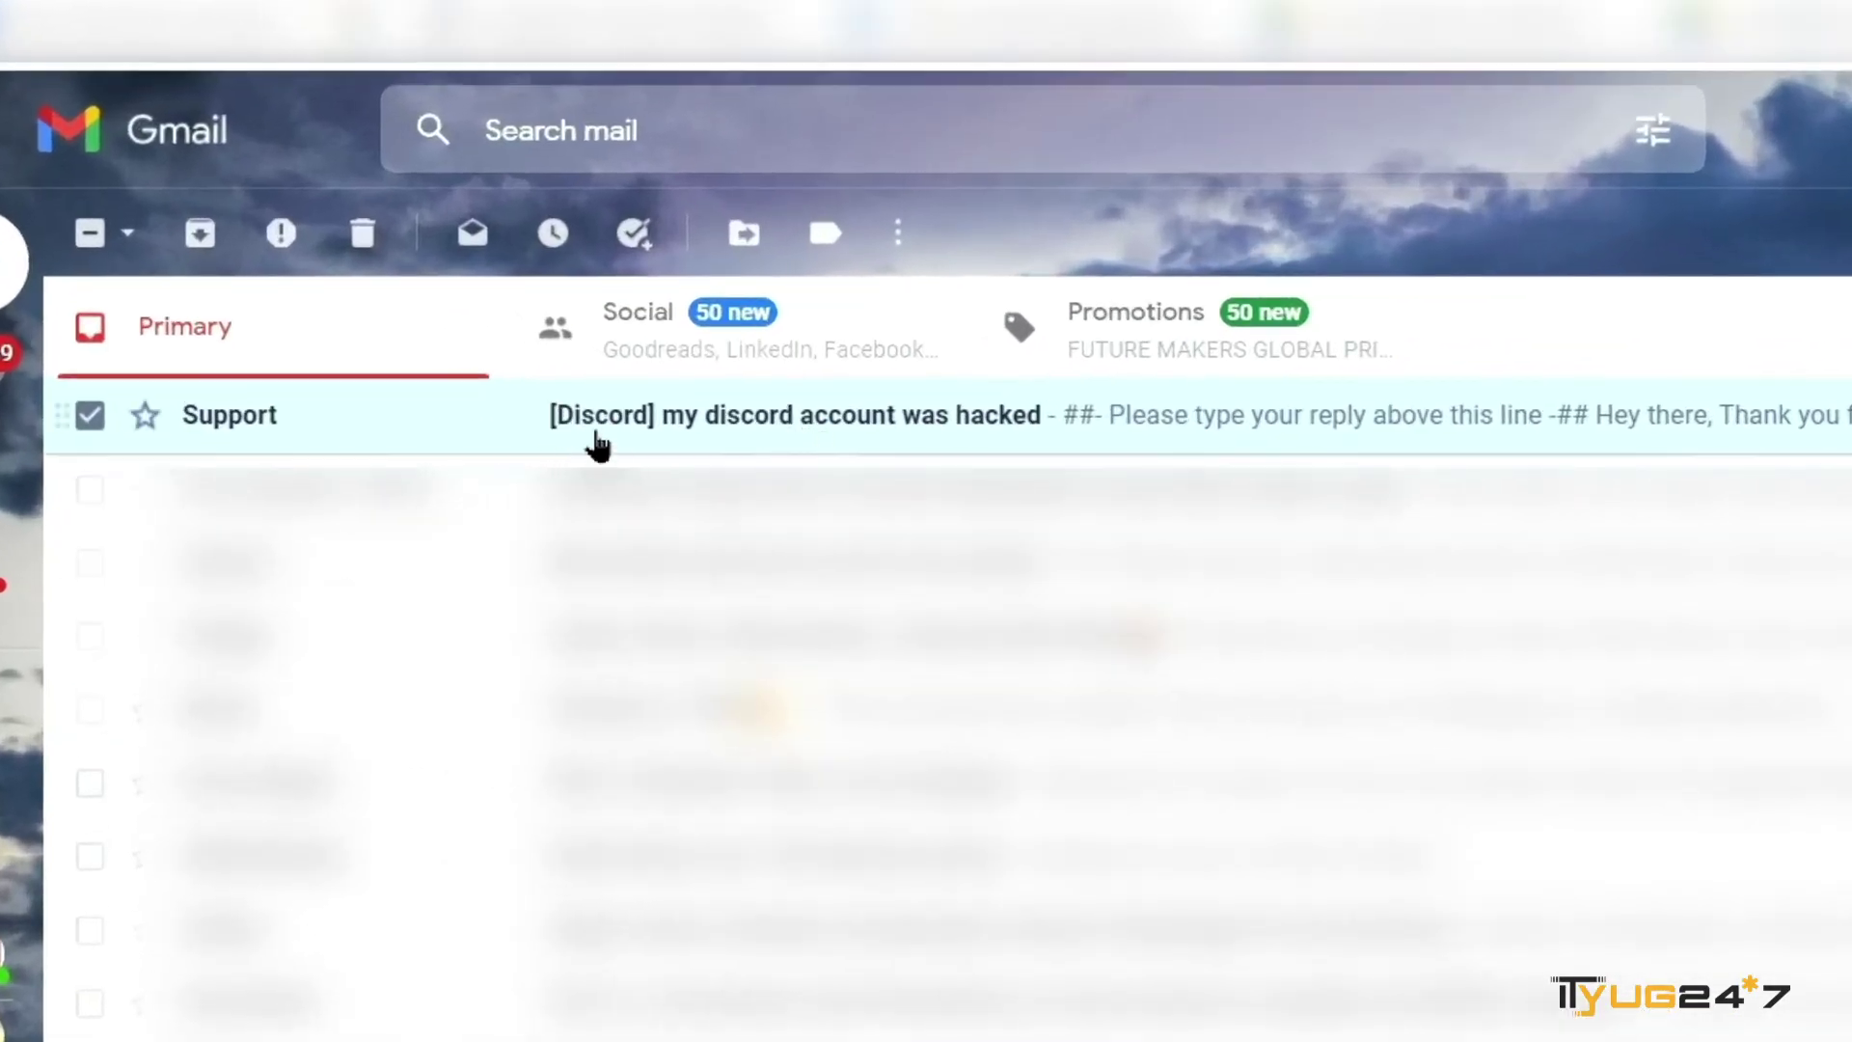
- Open the '[Discord] my discord account was hacked' email and scroll through its instructions
click(760, 422)
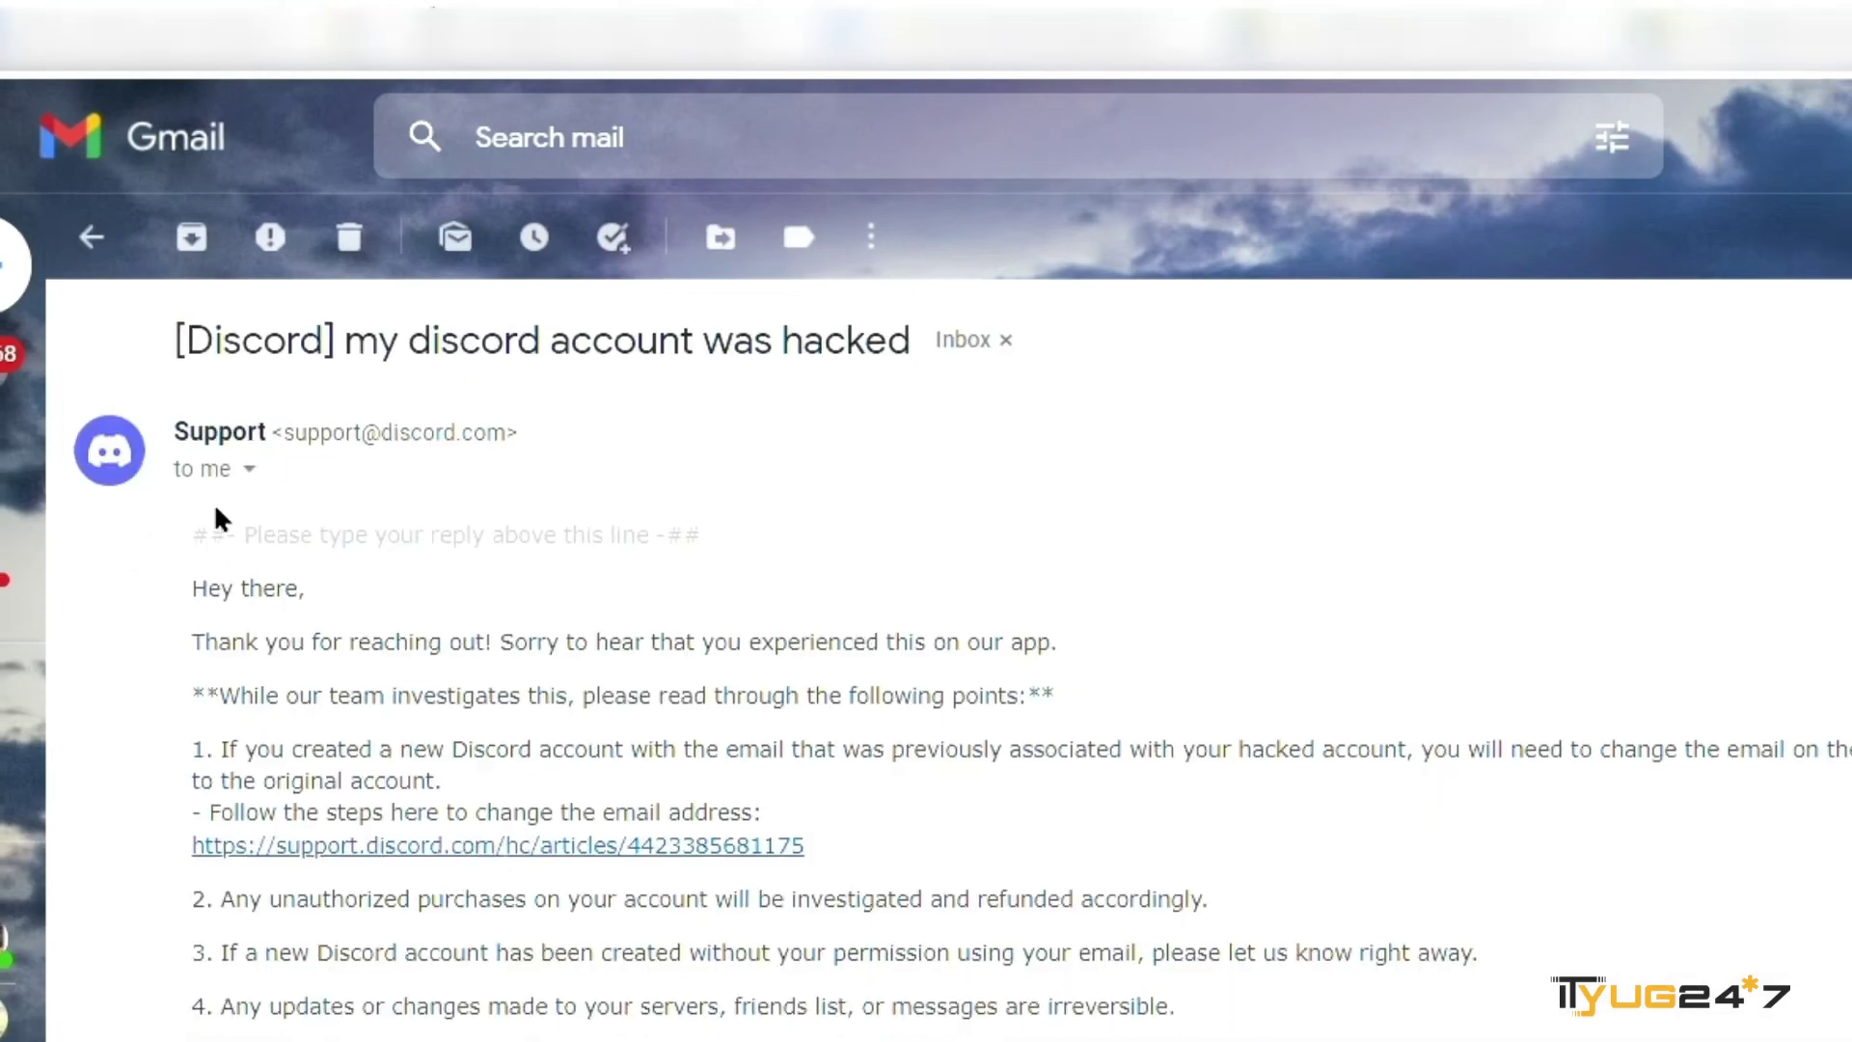
scroll(260, 736, down, 1)
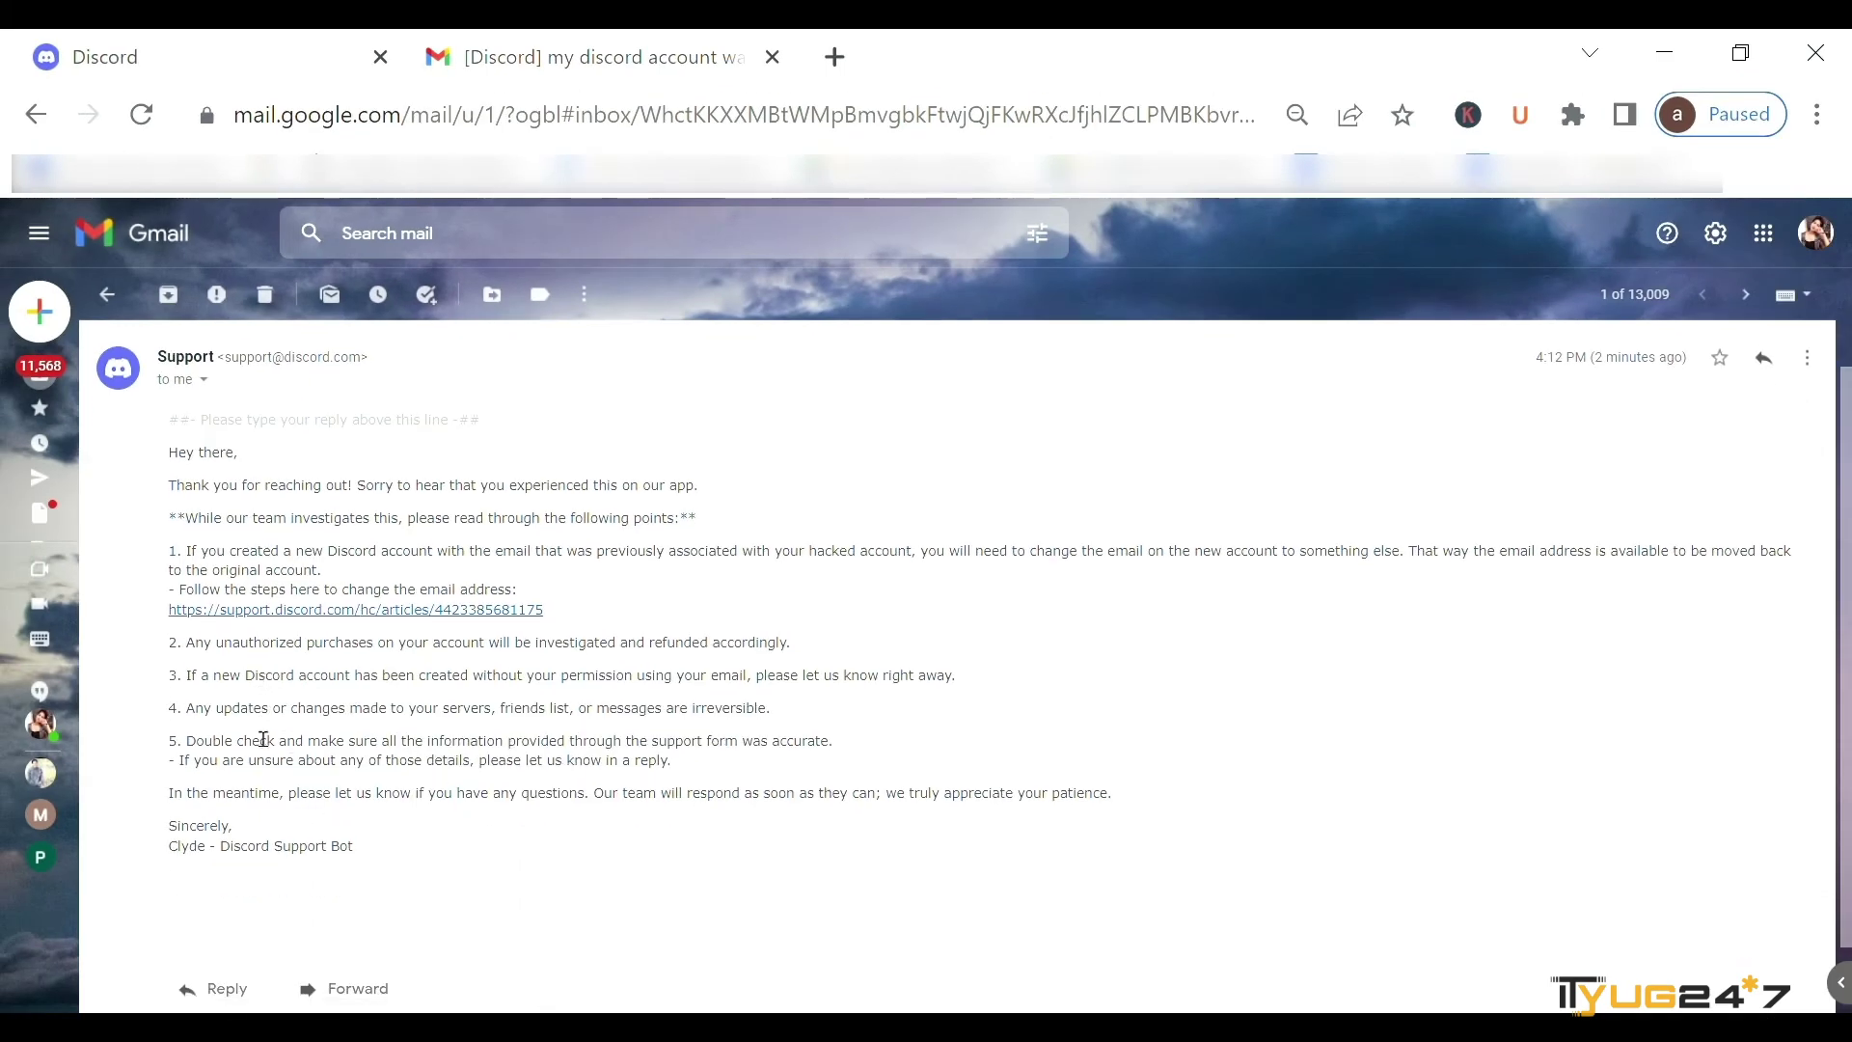